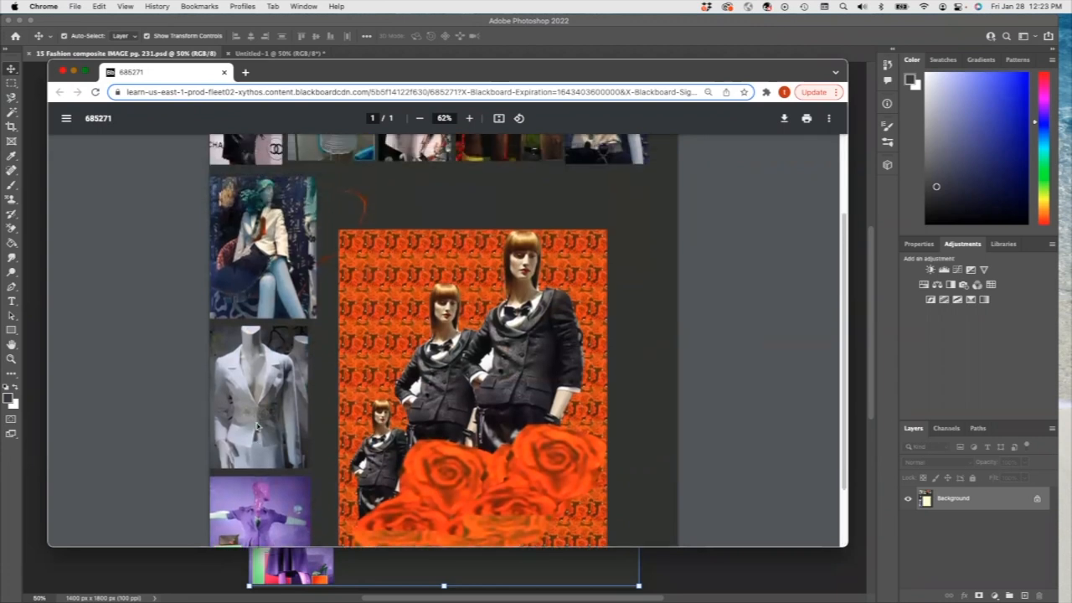
# Step: Scroll through the example composite PDF in Chrome, then hide the browser
pyautogui.scroll(2, 343, 297)
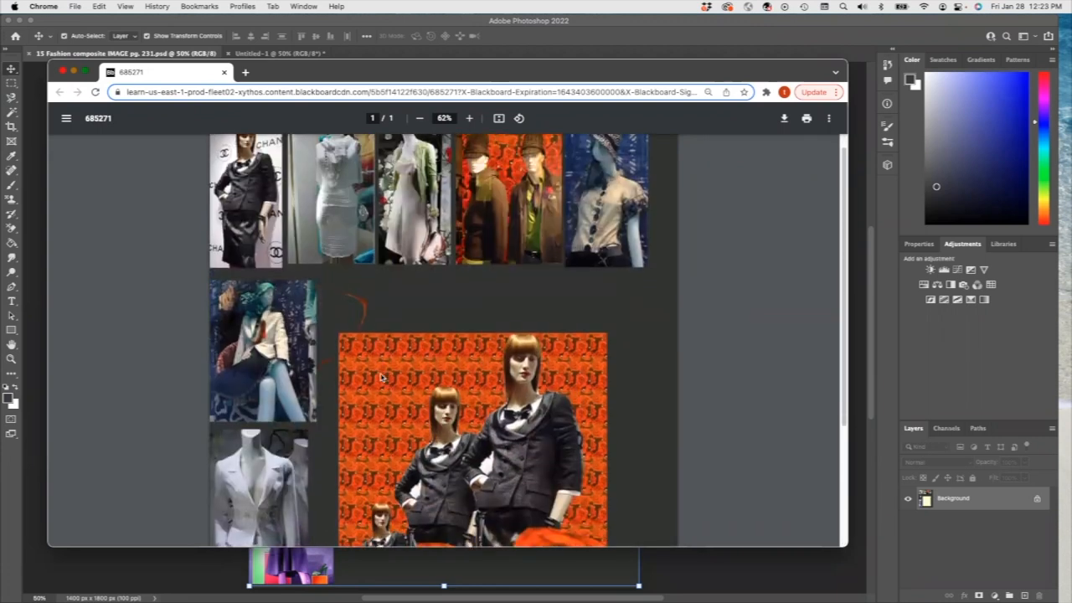
pyautogui.scroll(-3, 378, 376)
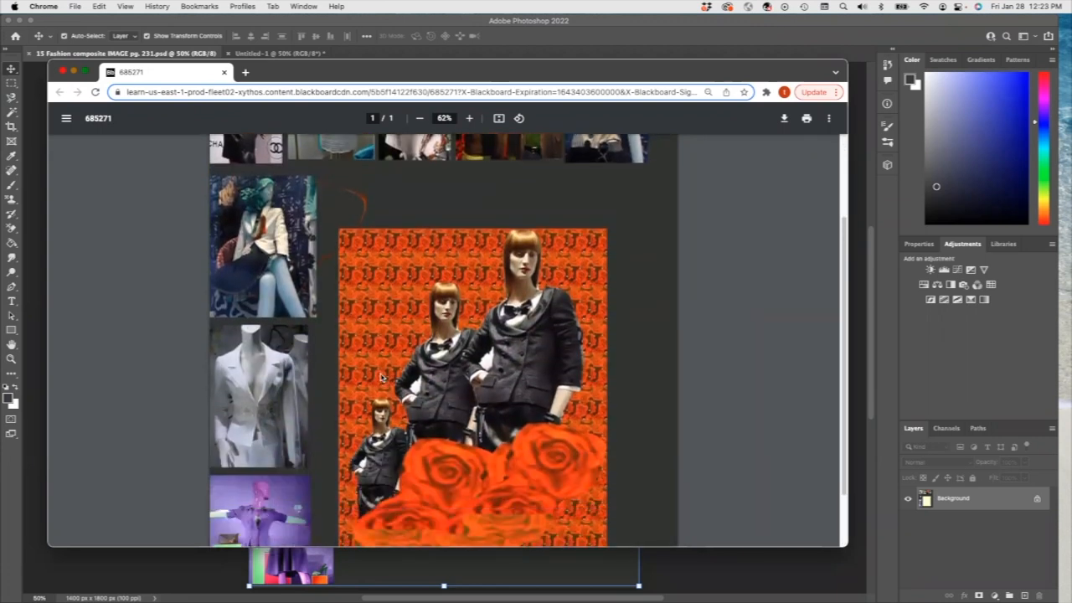
pyautogui.scroll(2, 381, 377)
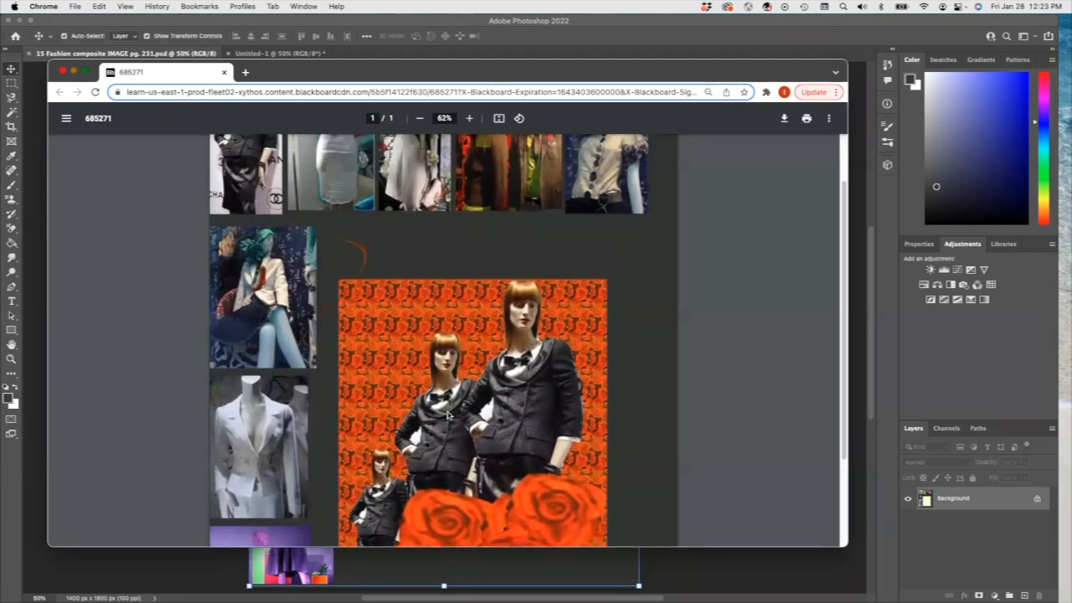
pyautogui.scroll(2, 448, 415)
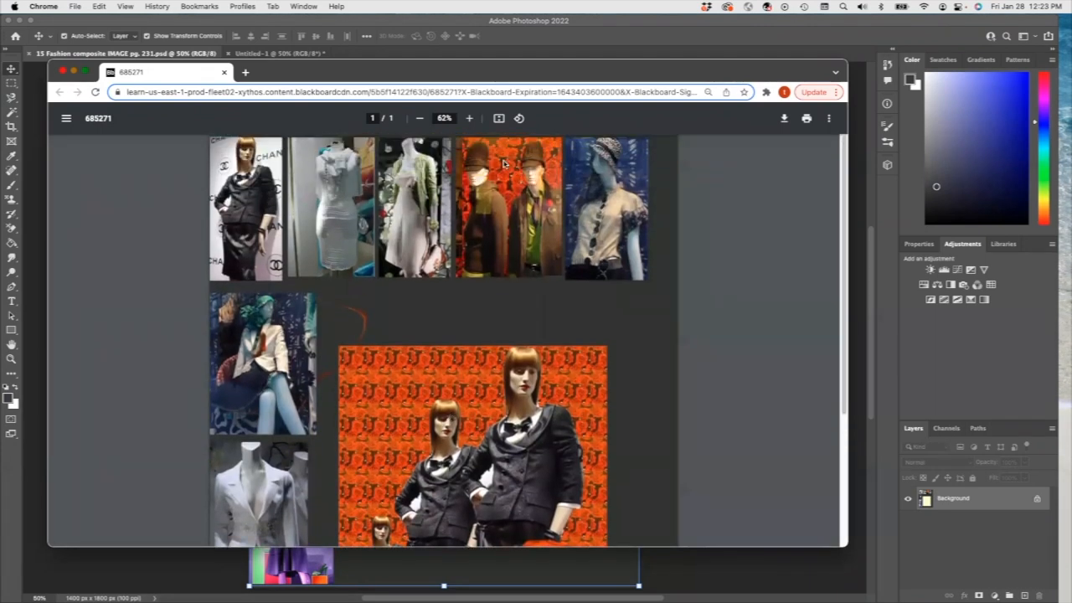
pyautogui.scroll(-5, 385, 444)
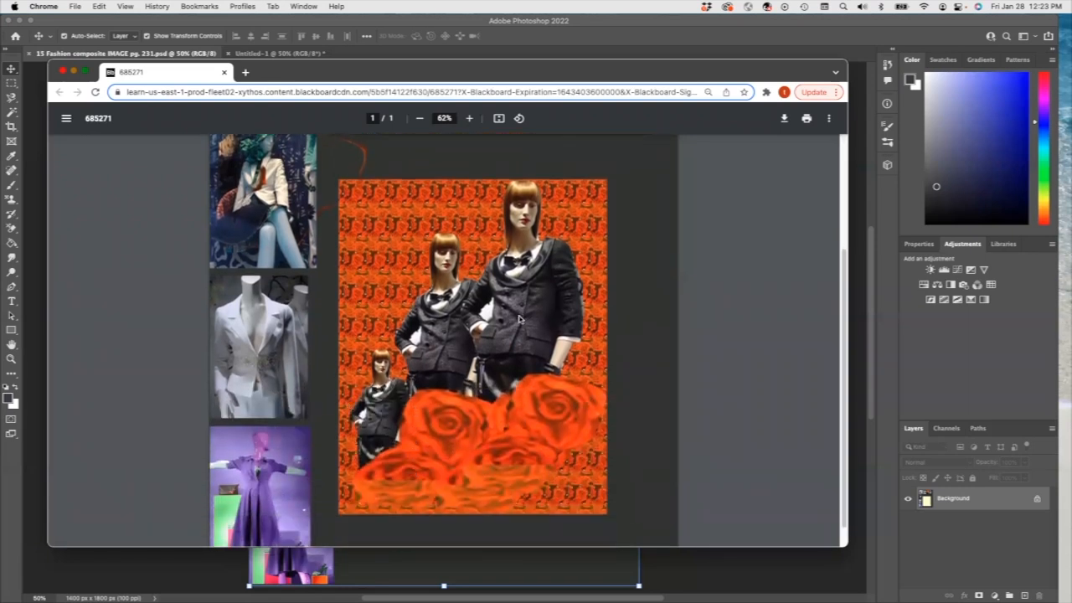
pyautogui.scroll(3, 519, 319)
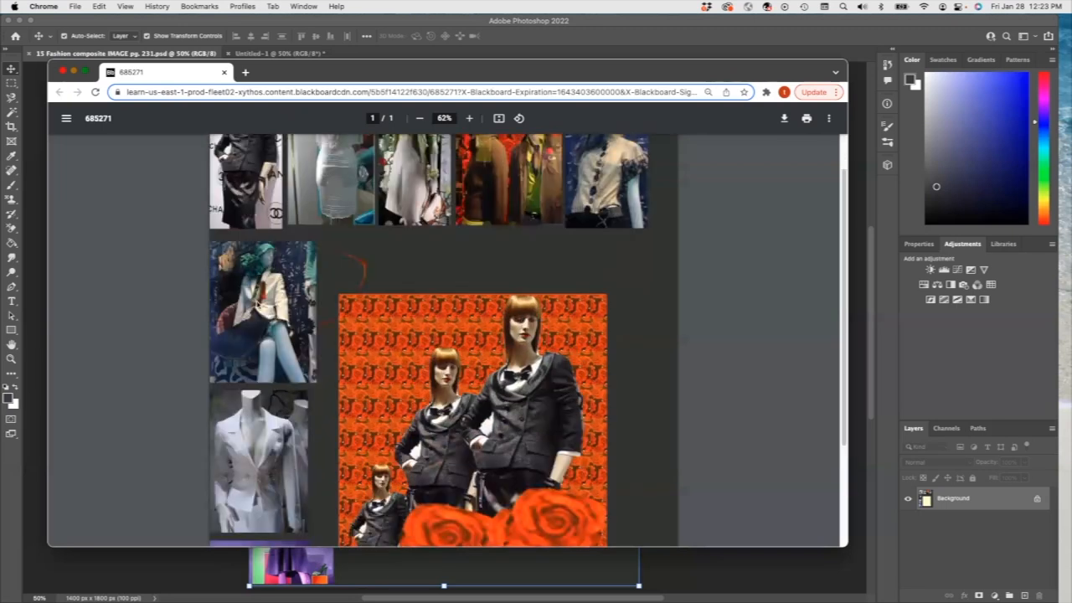
pyautogui.scroll(2, 400, 410)
pyautogui.scroll(-3, 412, 452)
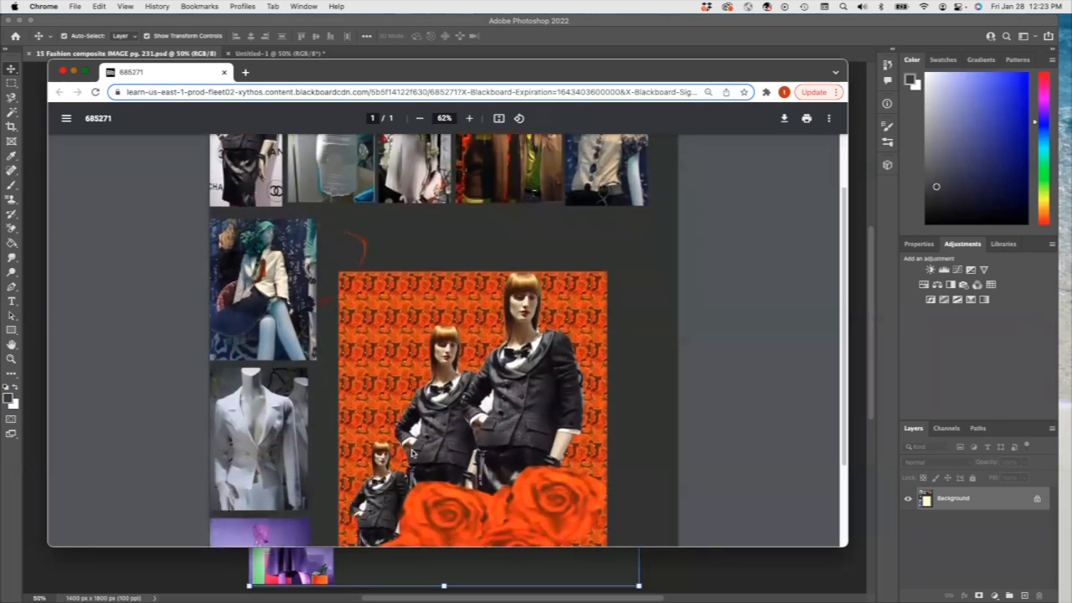
pyautogui.scroll(-1, 412, 452)
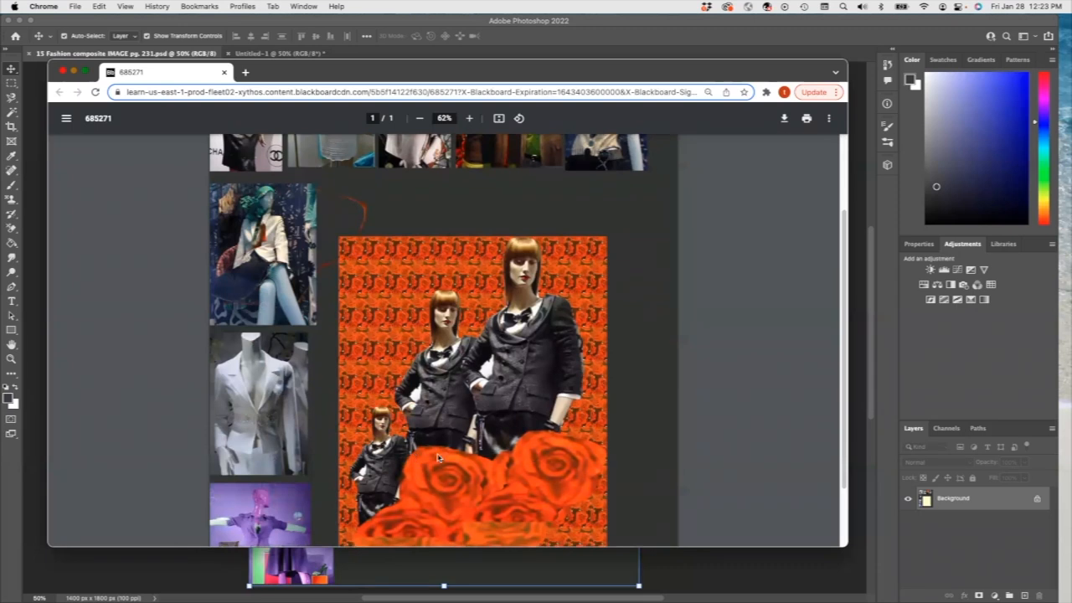
pyautogui.scroll(-2, 427, 457)
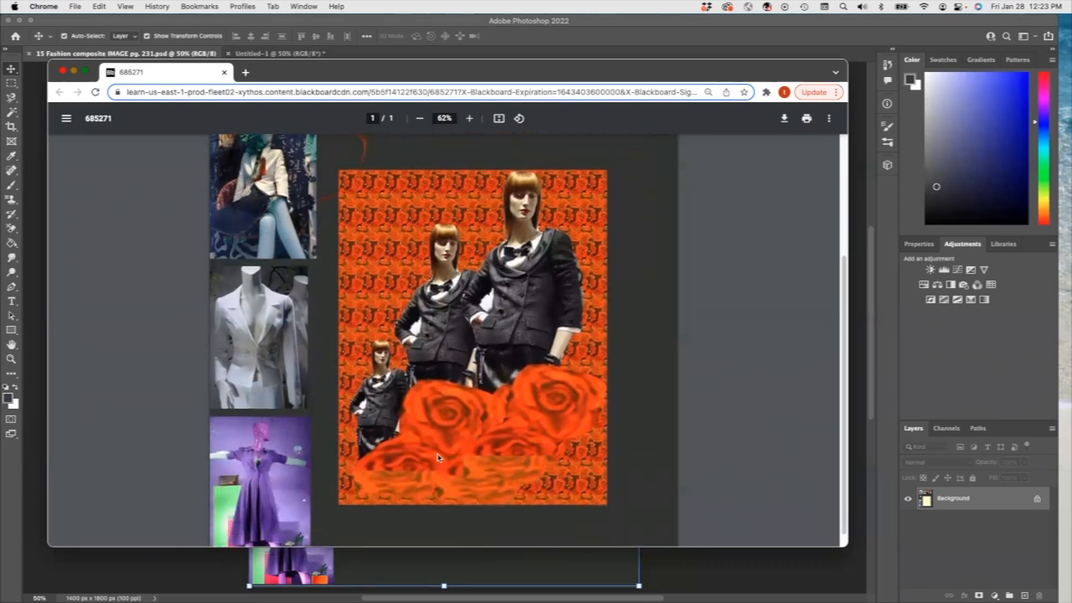
pyautogui.press('super+w')
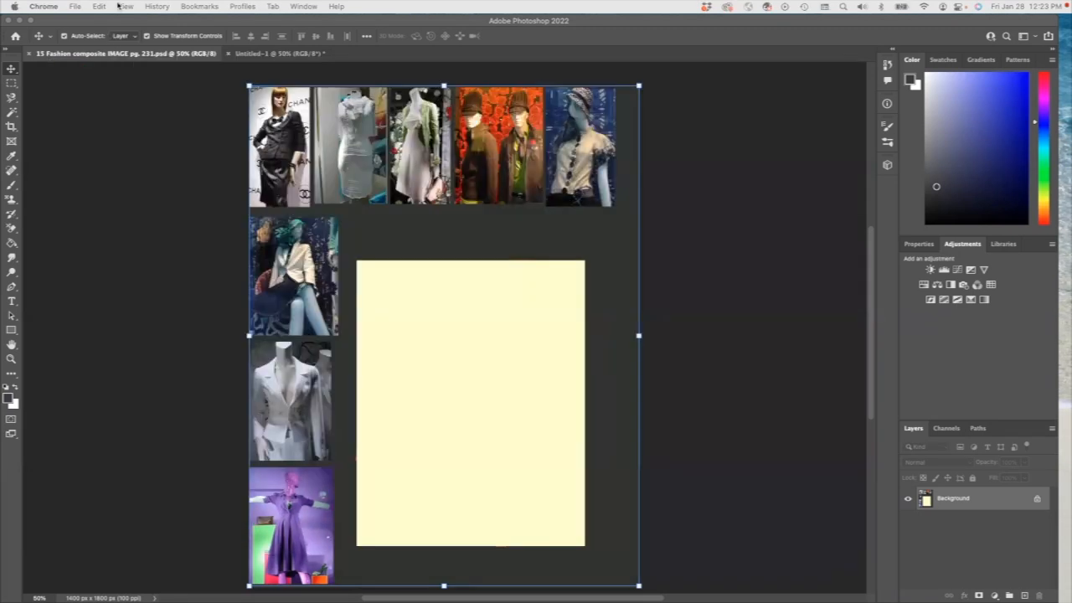
pyautogui.click(119, 94)
pyautogui.click(106, 6)
pyautogui.moveTo(155, 6)
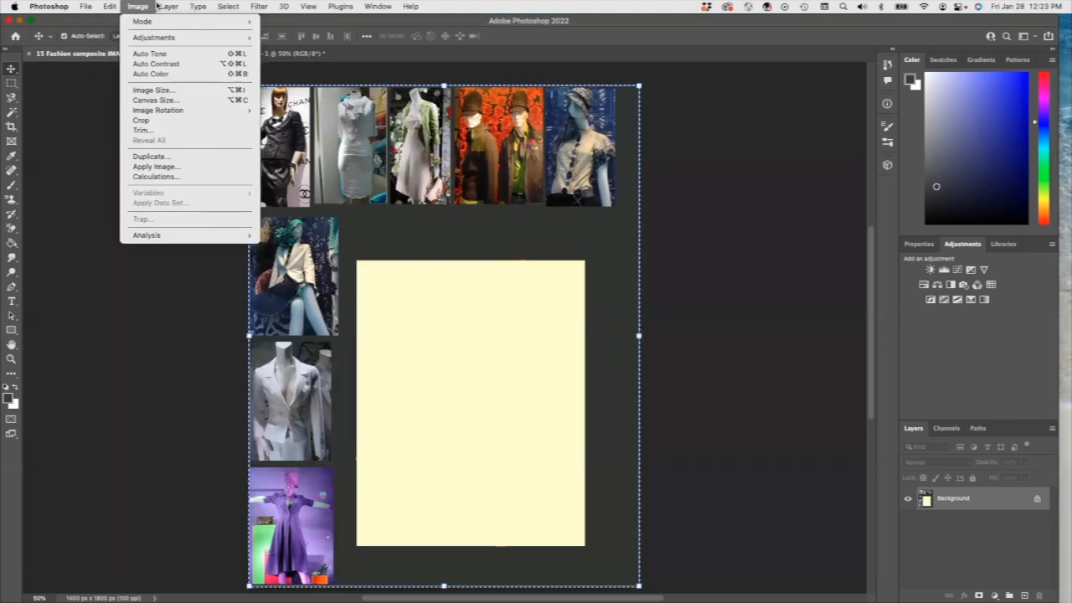
pyautogui.click(156, 100)
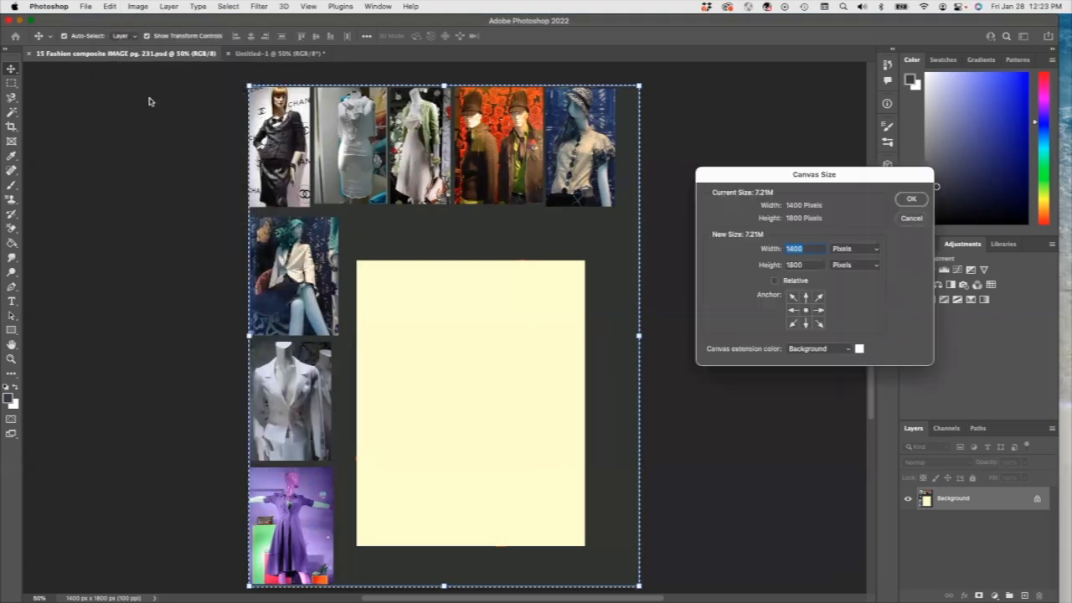
pyautogui.click(842, 249)
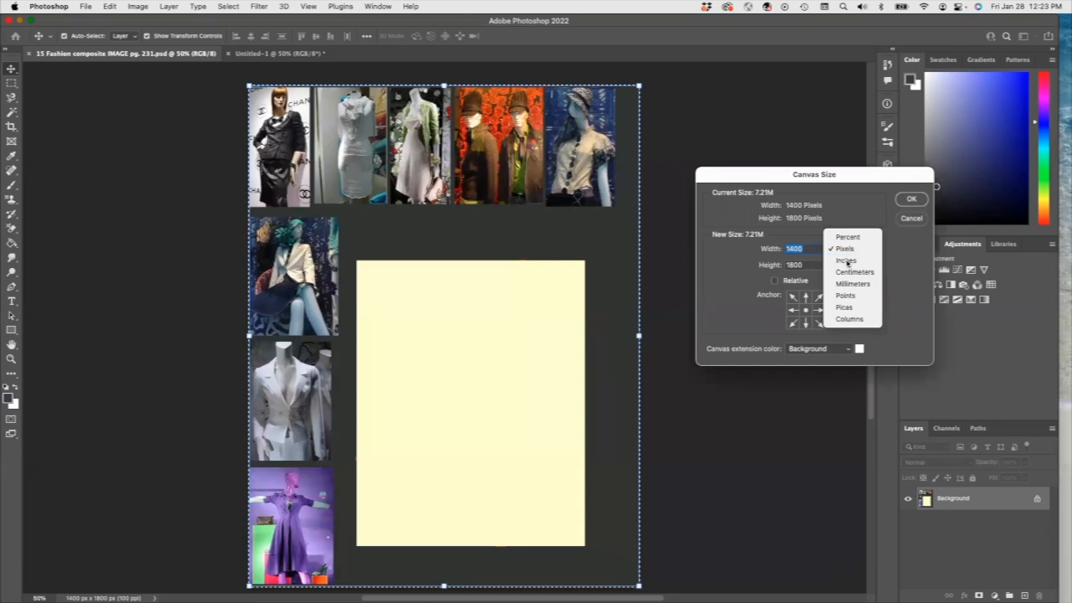
pyautogui.click(847, 263)
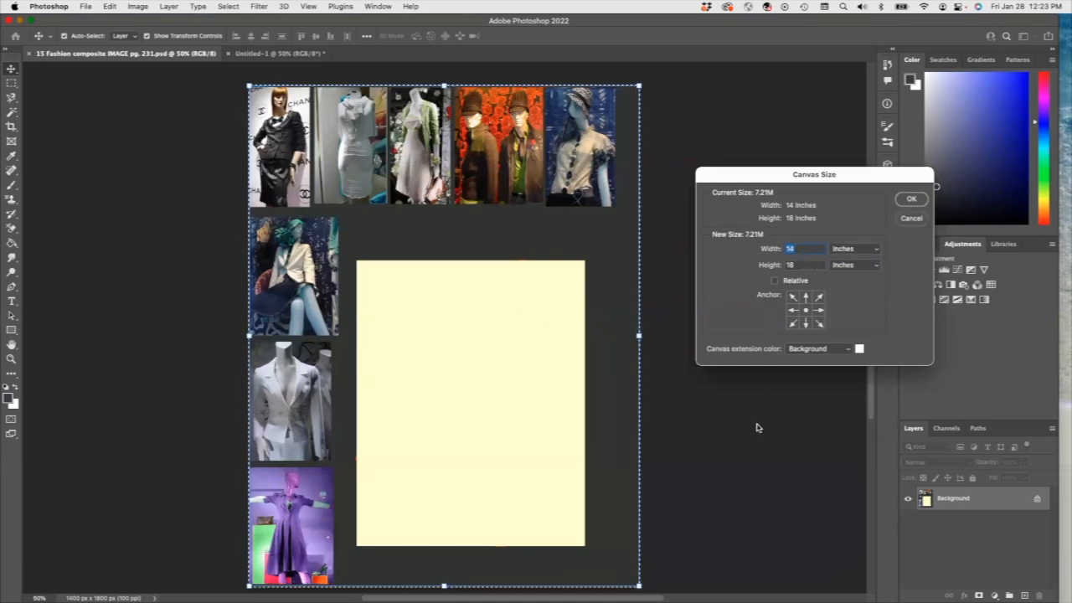
pyautogui.click(915, 220)
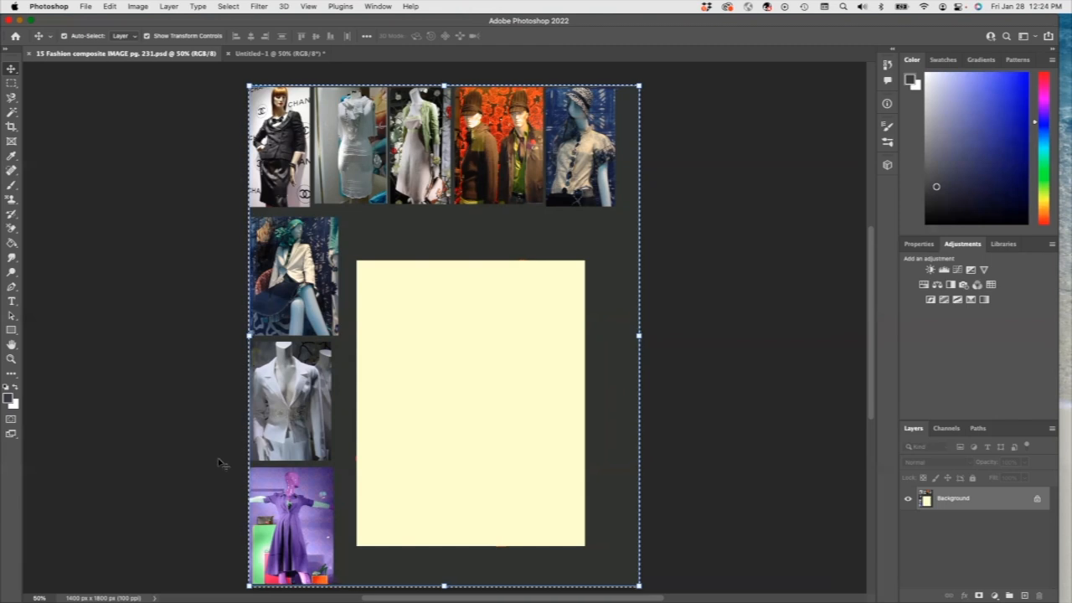
# Step: Compare the mannequin collage with the Untitled-1 runway collage, ending on Untitled-1
pyautogui.click(248, 56)
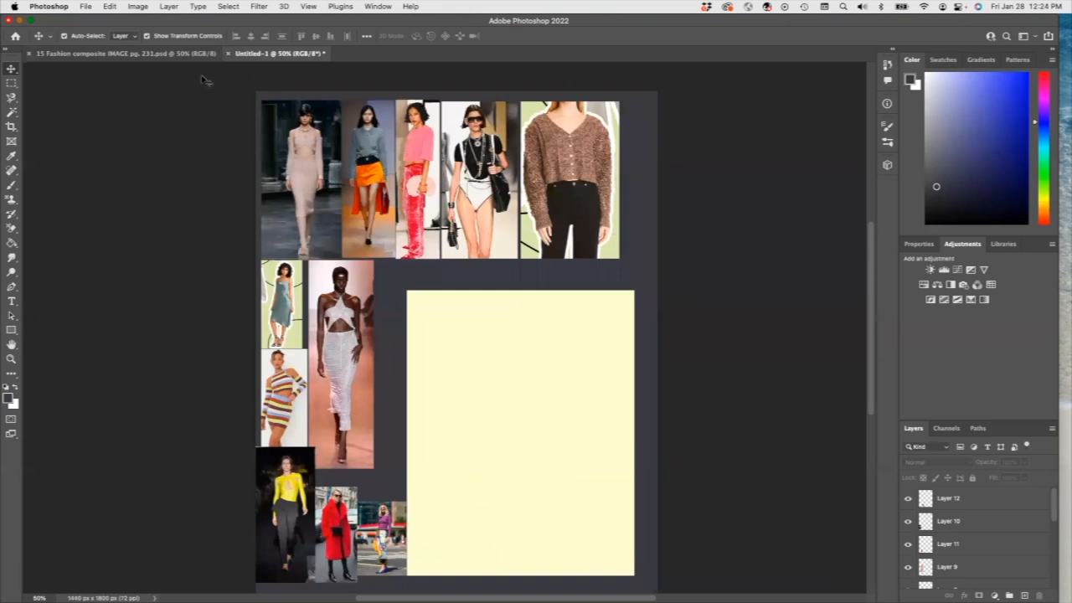
pyautogui.click(117, 55)
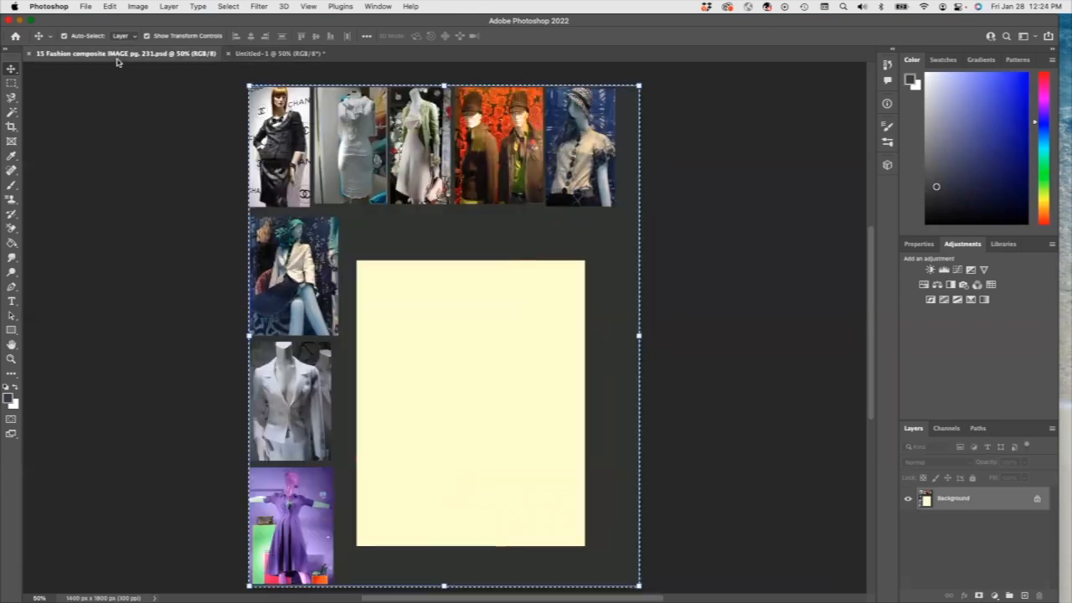
pyautogui.click(246, 56)
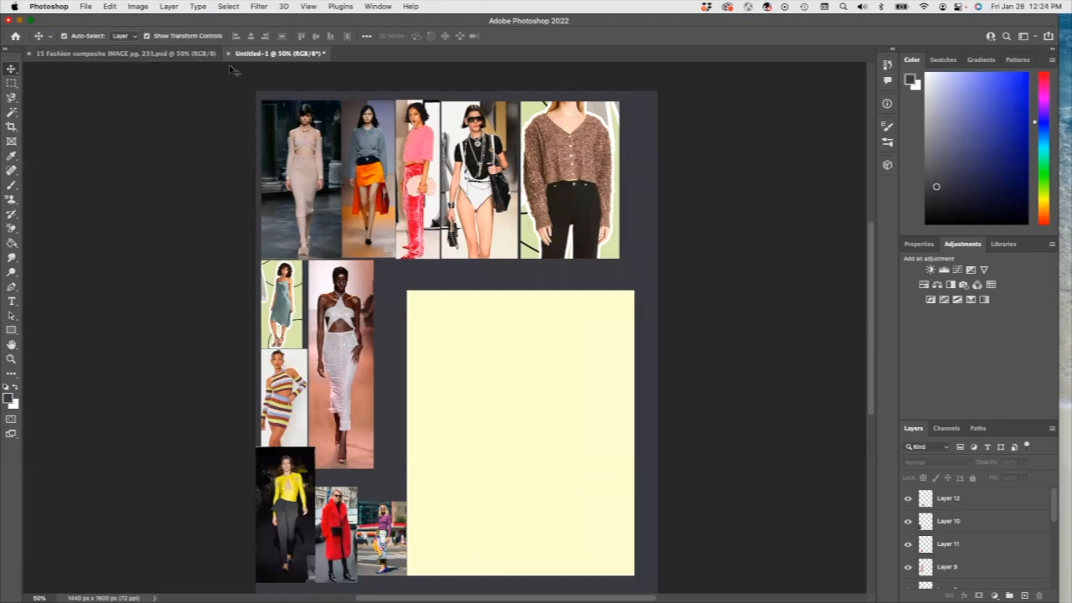
pyautogui.click(167, 56)
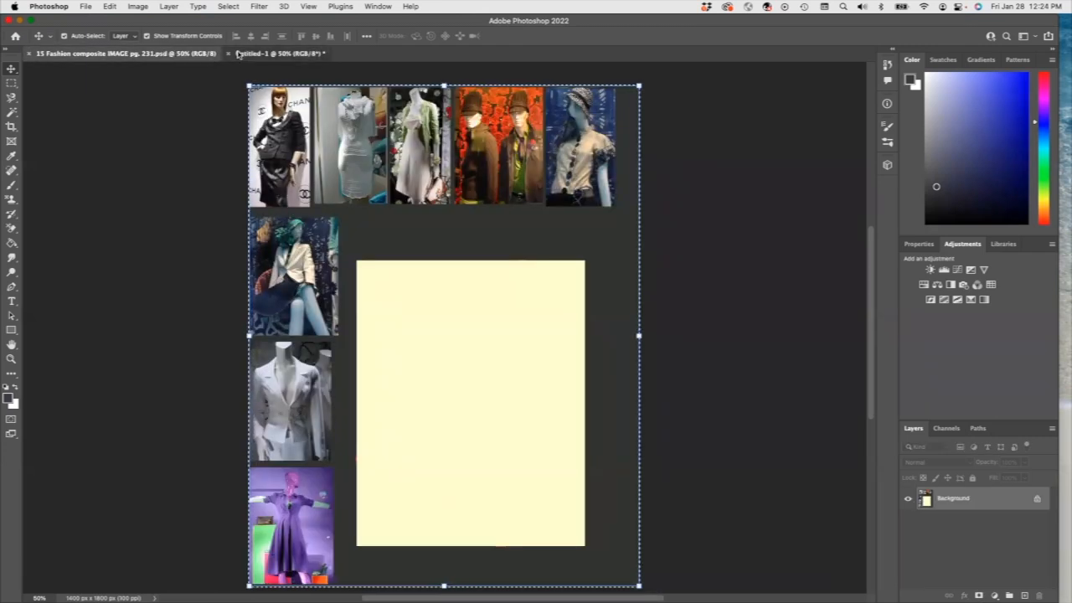
pyautogui.click(276, 54)
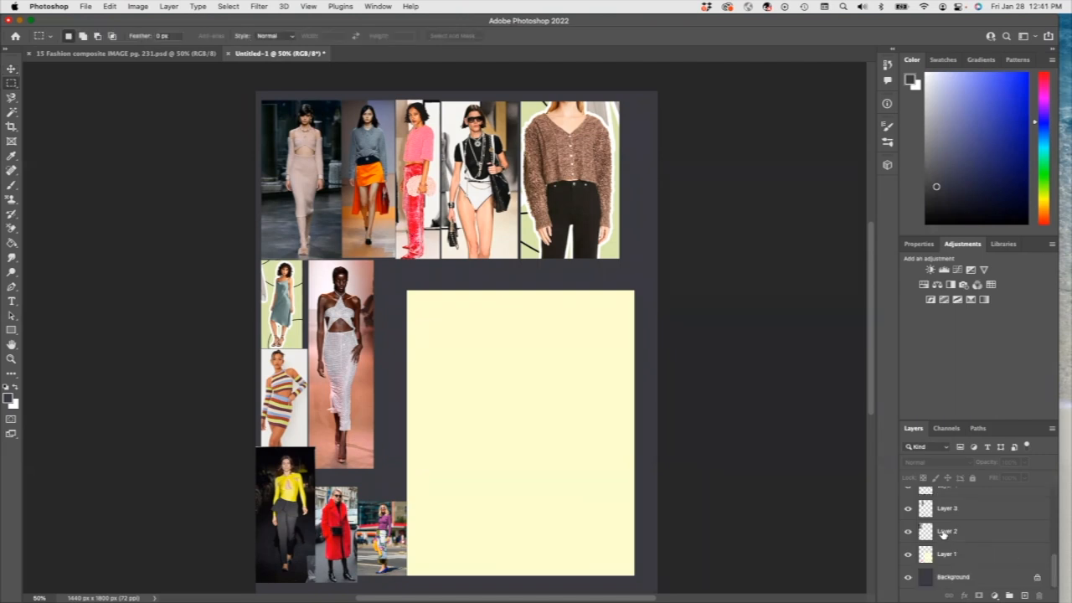
# Step: On Layer 3, marquee a narrow strip beside the orange-skirt model
pyautogui.click(942, 532)
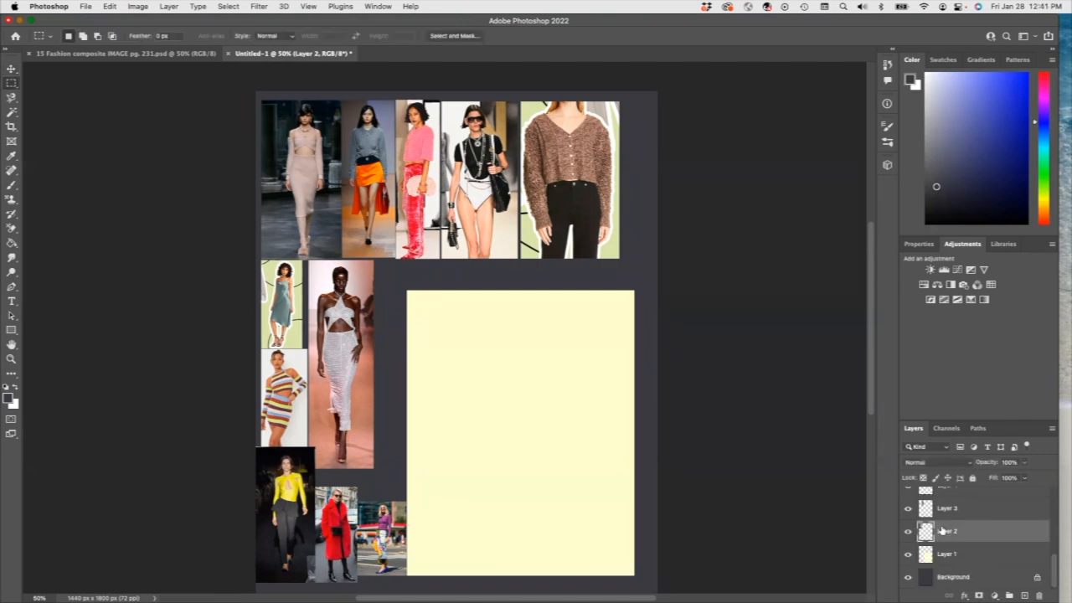
pyautogui.click(954, 511)
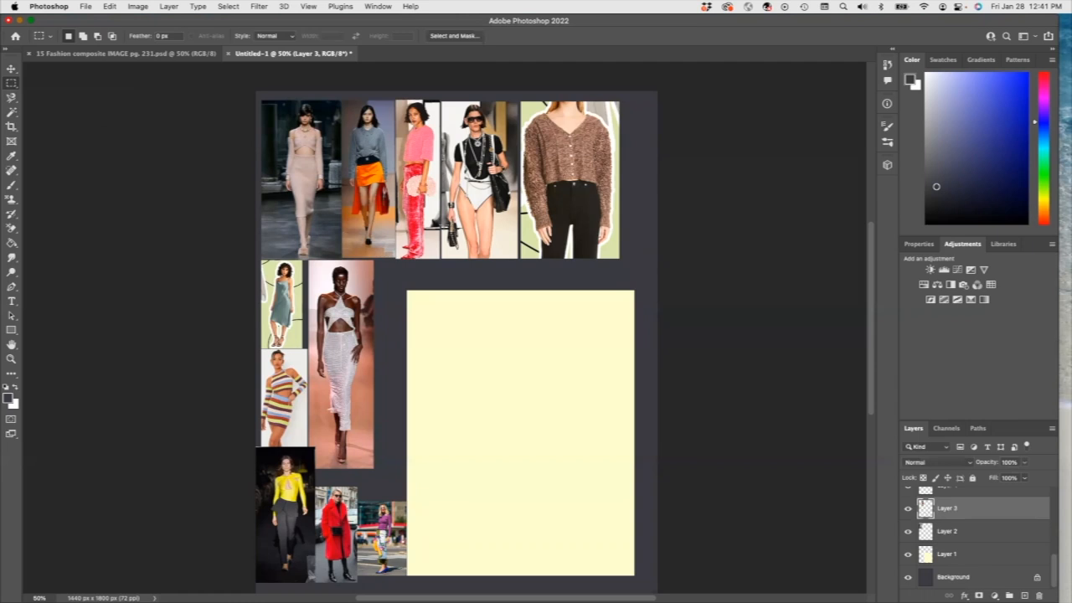
pyautogui.click(908, 509)
pyautogui.click(908, 510)
pyautogui.moveTo(341, 216); pyautogui.dragTo(363, 257)
pyautogui.moveTo(375, 215); pyautogui.dragTo(395, 257)
# Step: Define the selected strip as a new background pattern
pyautogui.click(110, 6)
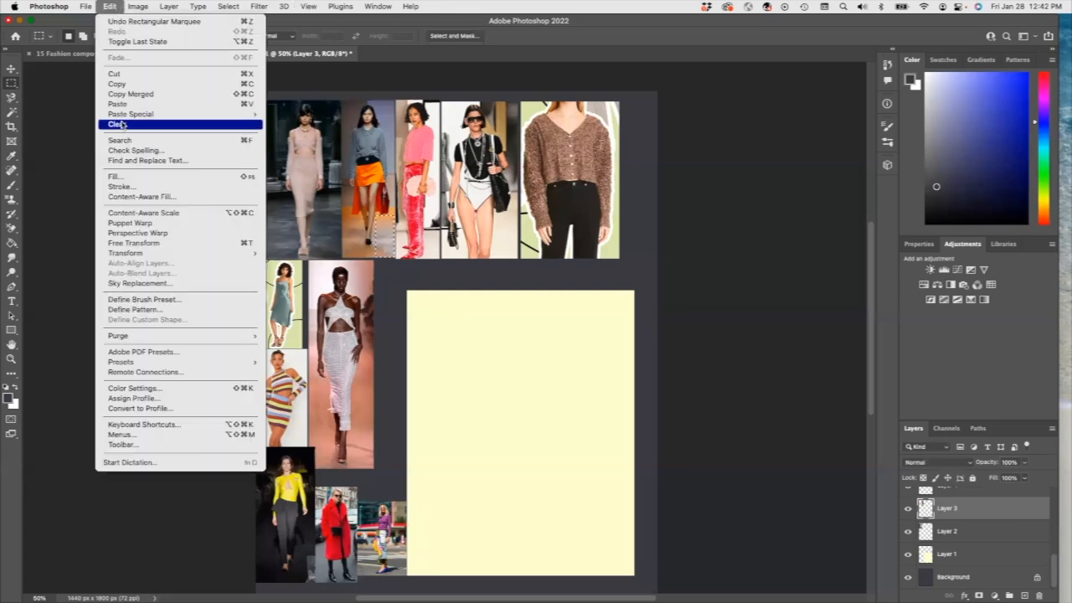
pyautogui.click(151, 310)
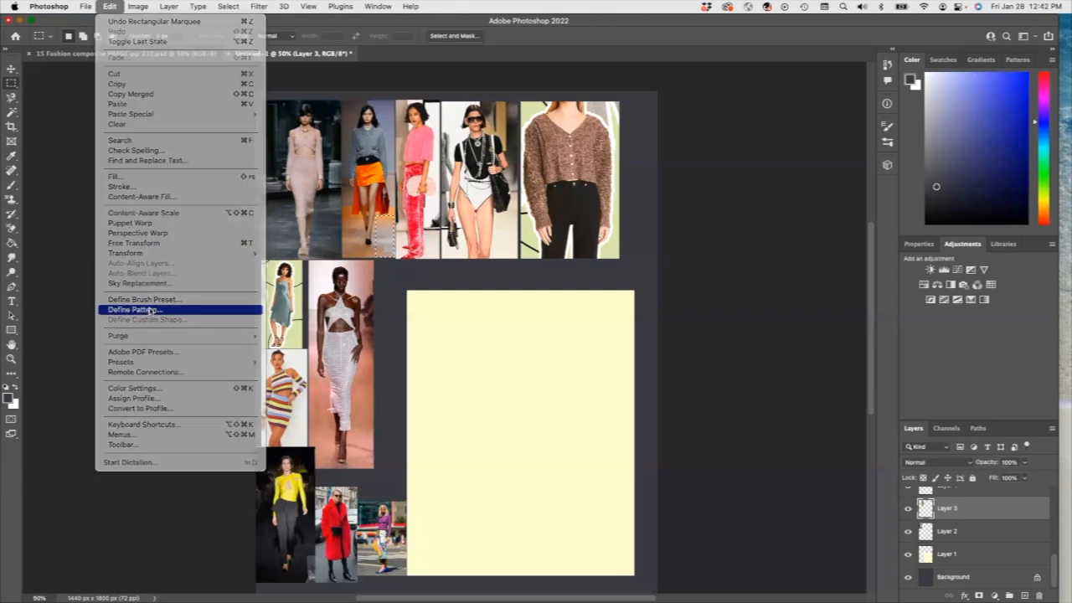
pyautogui.write('Backgr')
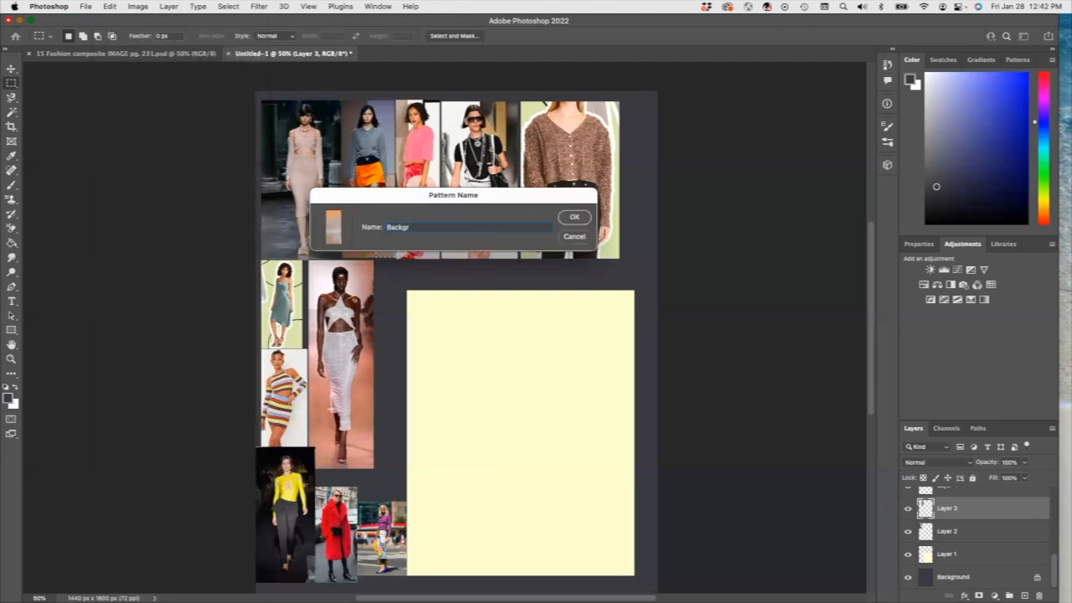
pyautogui.click(571, 220)
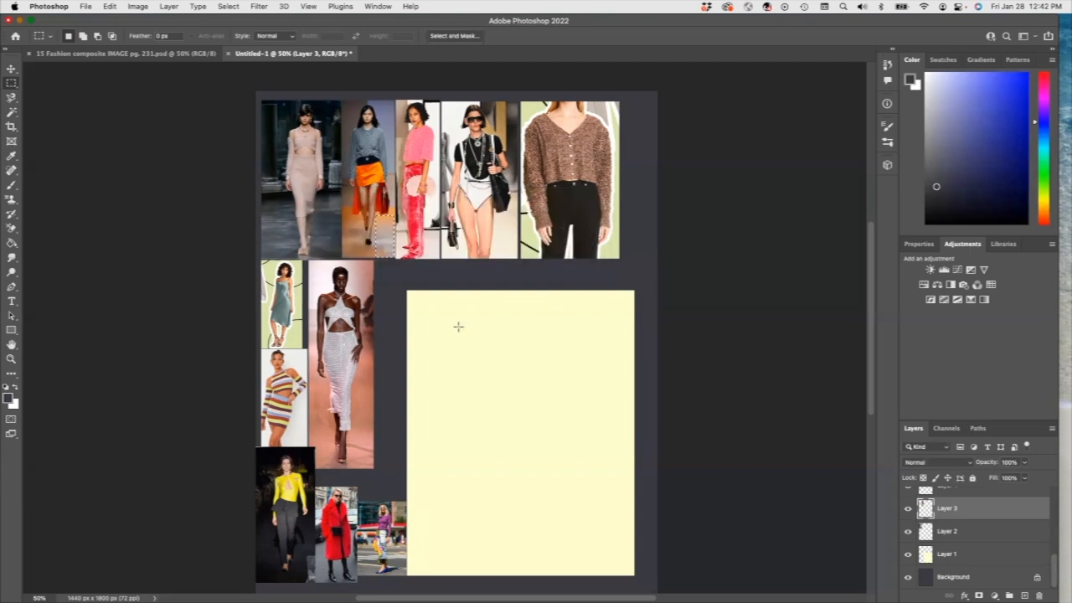
# Step: Select the whole yellow panel and fill it with the tan striped custom pattern
pyautogui.keyDown('ctrl'); pyautogui.click(418, 356); pyautogui.keyUp('ctrl')
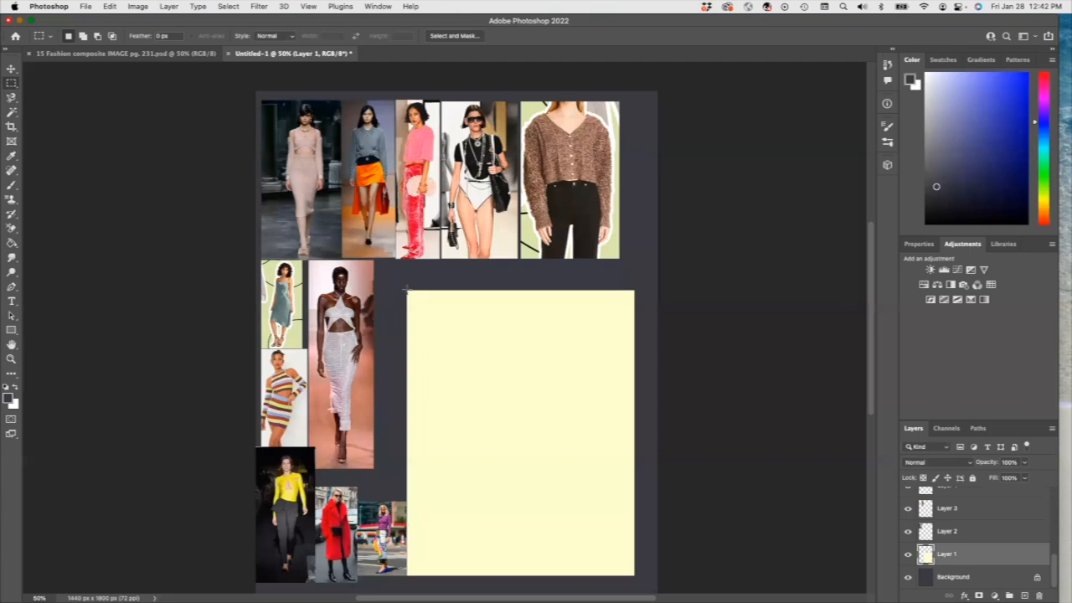
pyautogui.moveTo(408, 291); pyautogui.dragTo(634, 575)
pyautogui.click(109, 6)
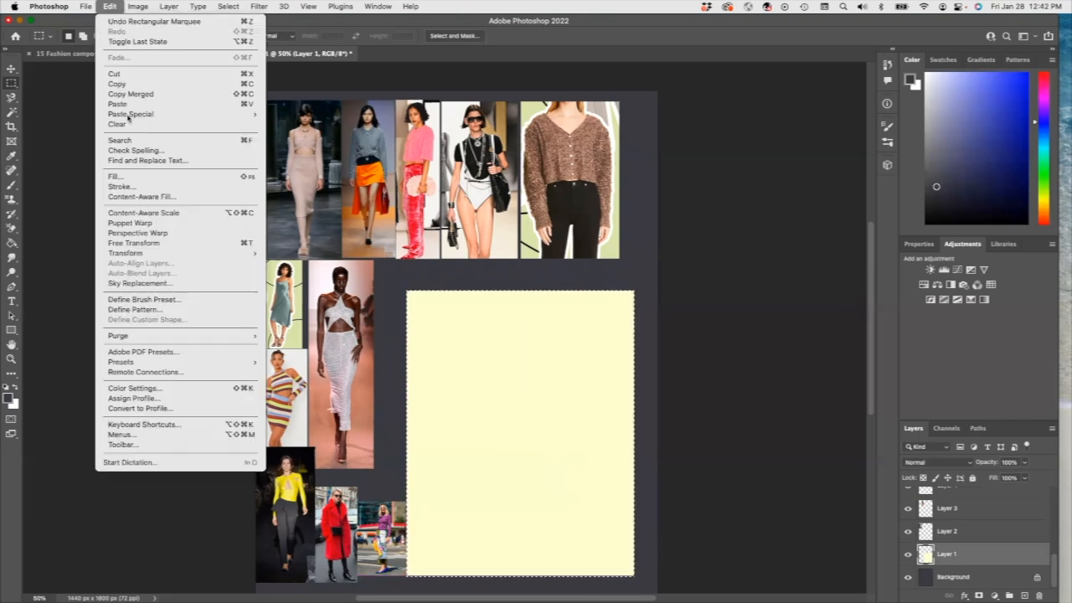
pyautogui.click(142, 178)
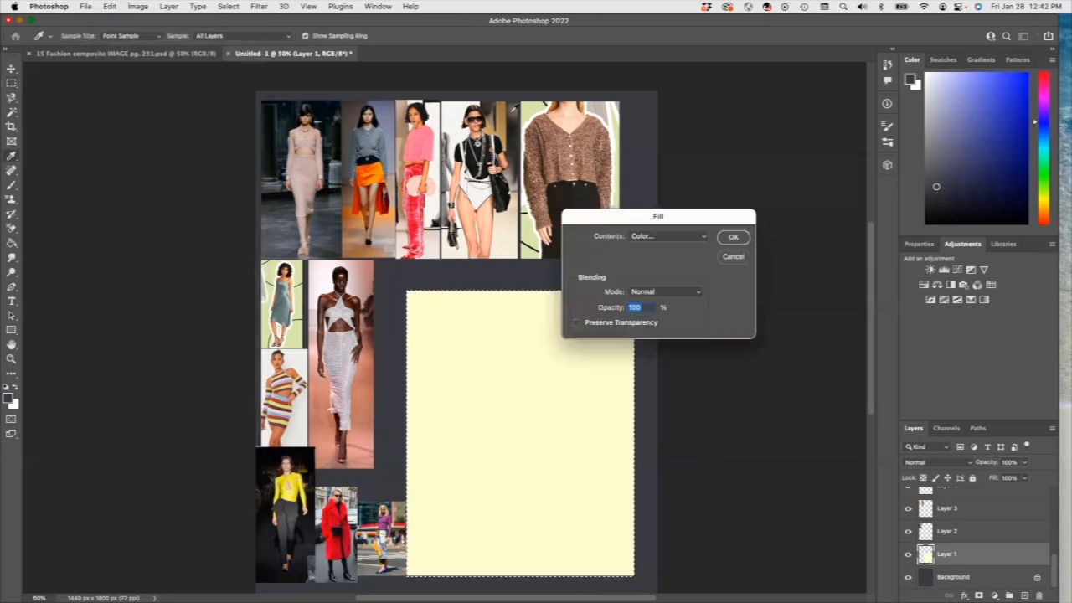
pyautogui.click(699, 236)
pyautogui.click(662, 268)
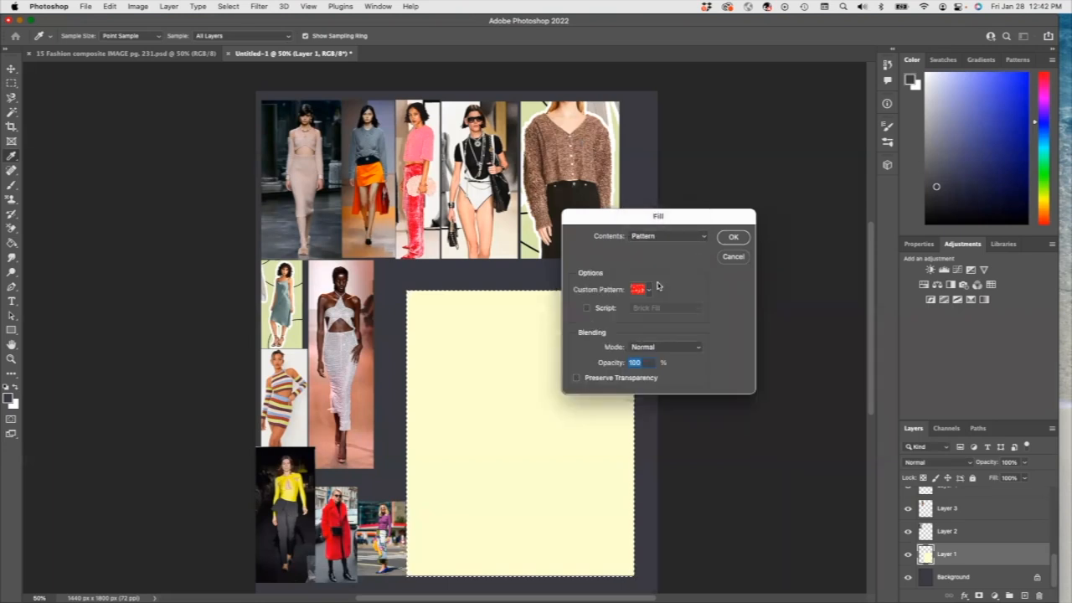
pyautogui.click(647, 290)
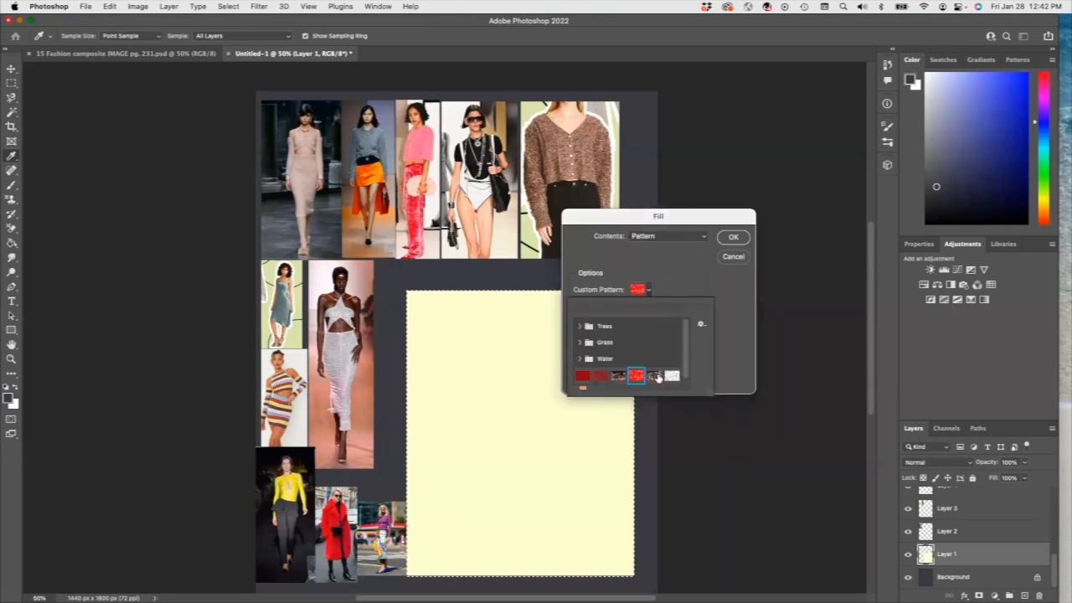
pyautogui.scroll(-1, 585, 381)
pyautogui.click(581, 383)
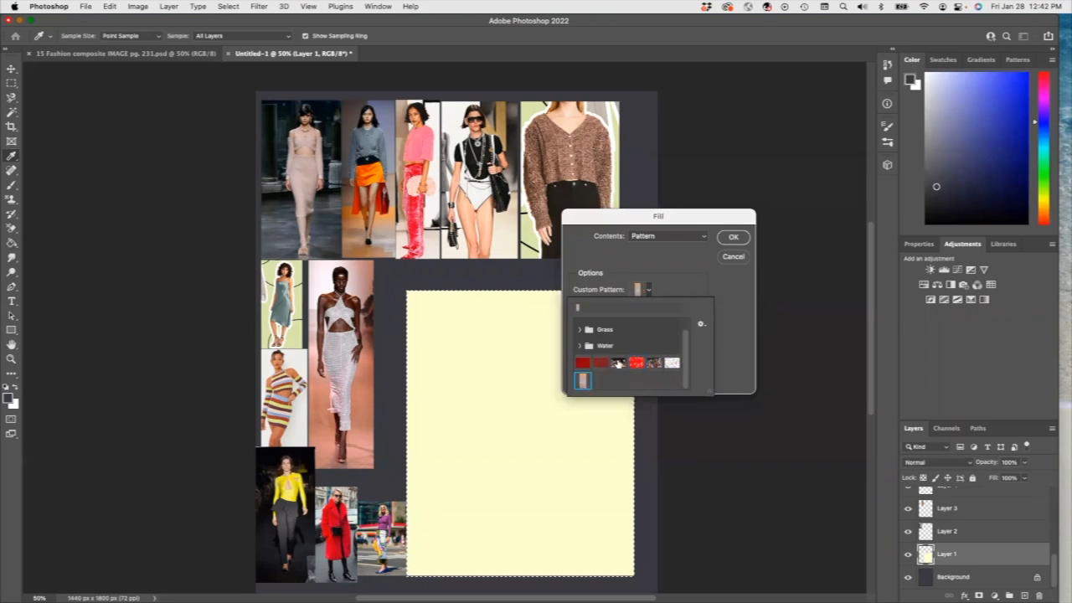
pyautogui.click(731, 237)
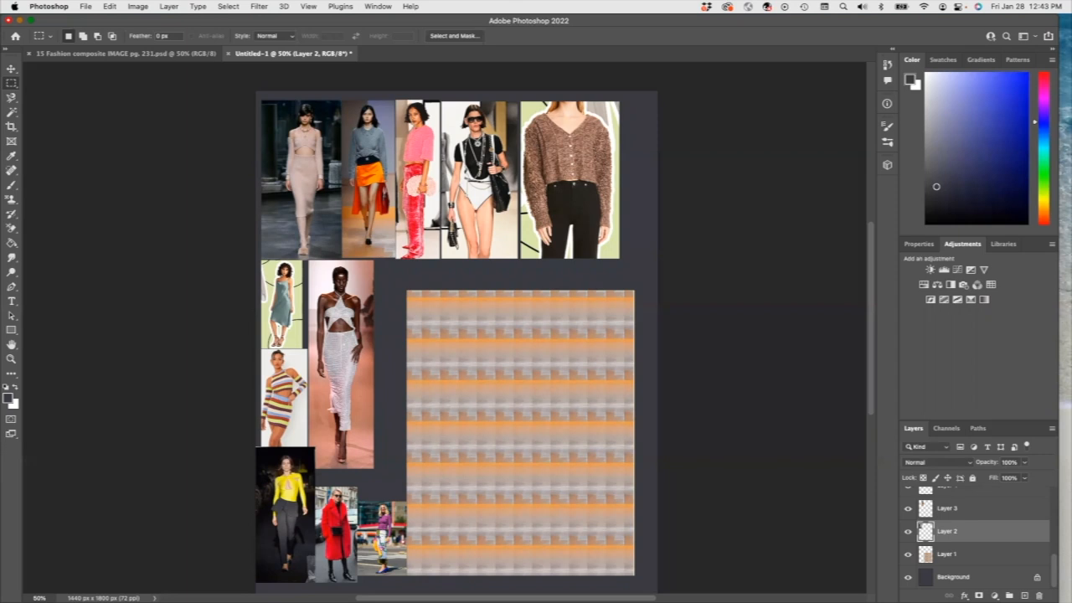
# Step: Draw a tall dark rectangle on the patterned panel and tilt it about −10°
pyautogui.click(13, 332)
pyautogui.rightClick(16, 336)
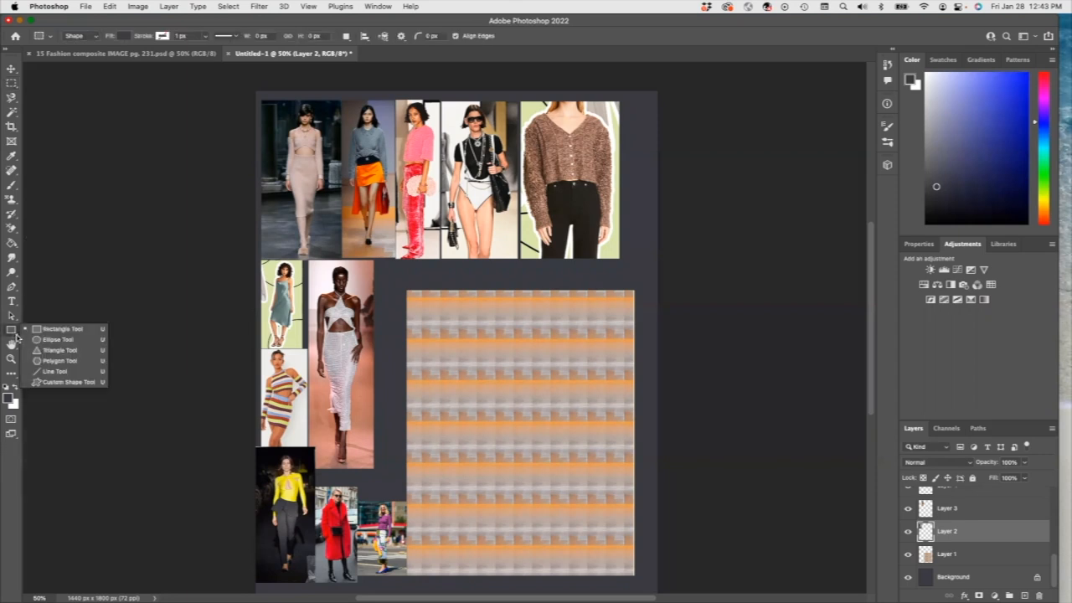
pyautogui.click(10, 334)
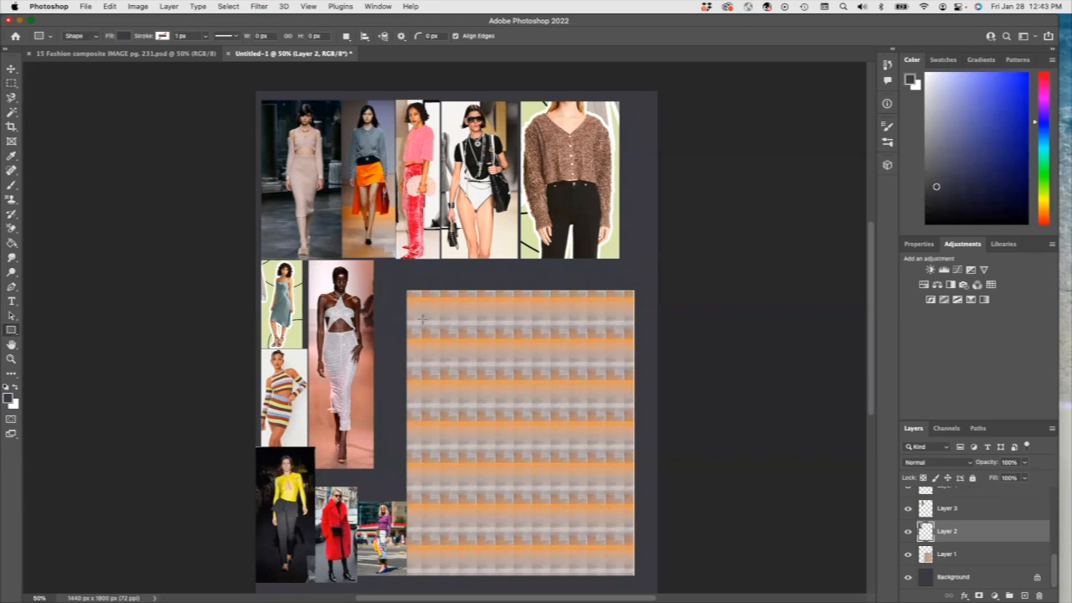
pyautogui.moveTo(421, 313); pyautogui.dragTo(515, 475)
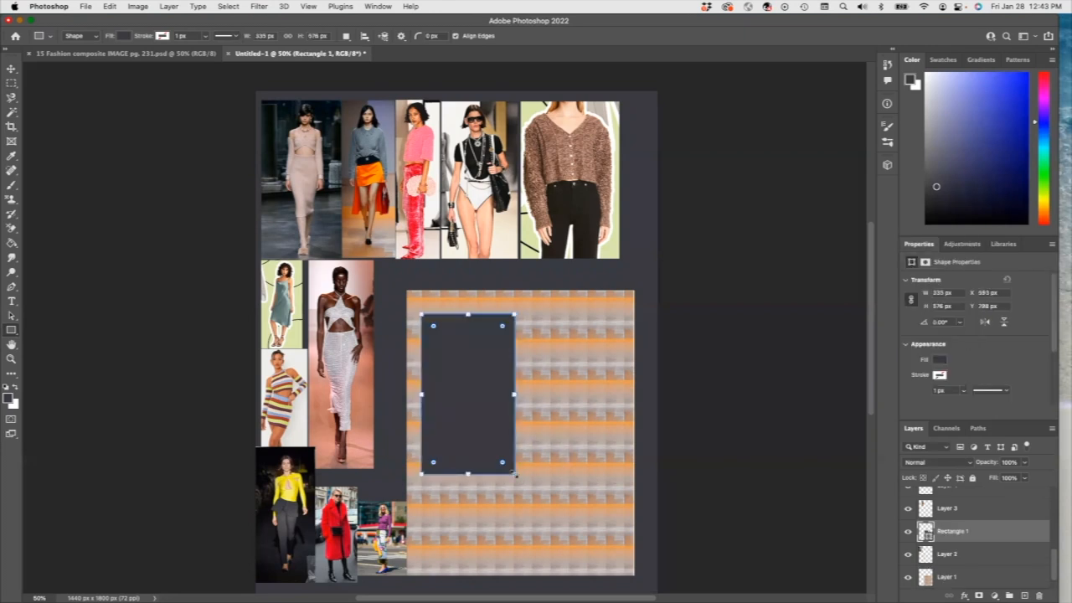
pyautogui.moveTo(527, 480); pyautogui.dragTo(536, 462)
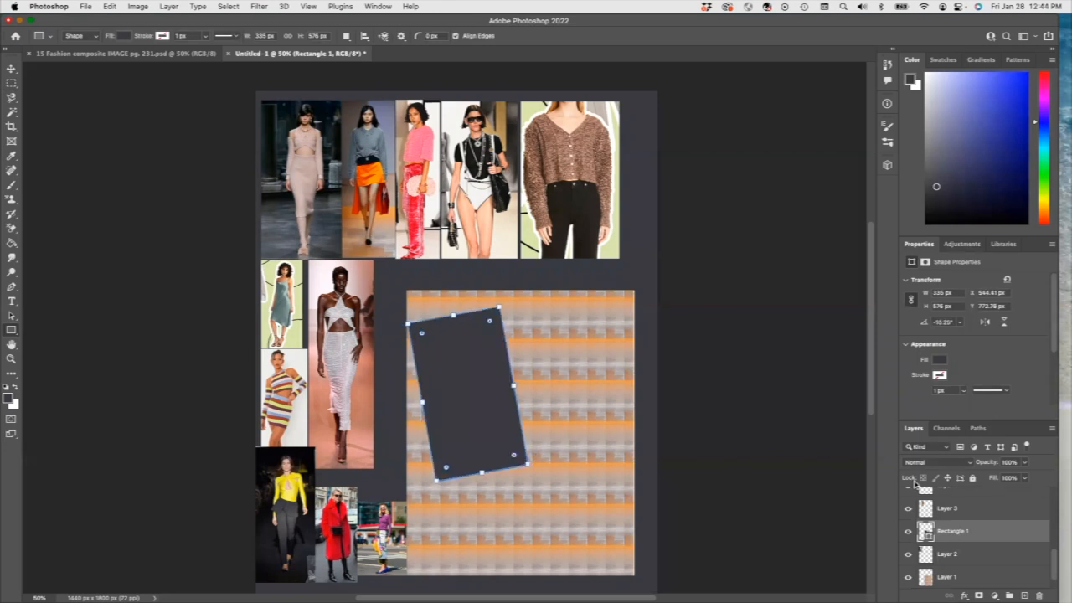
pyautogui.click(965, 596)
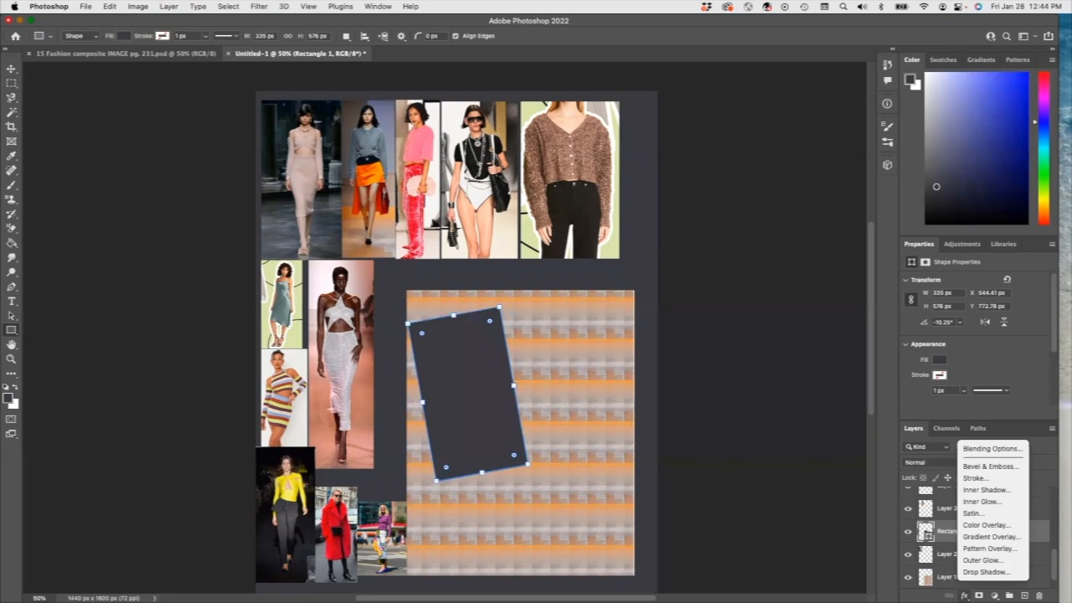
# Step: Give the tilted rectangle a drop shadow offset about 31 px
pyautogui.click(994, 572)
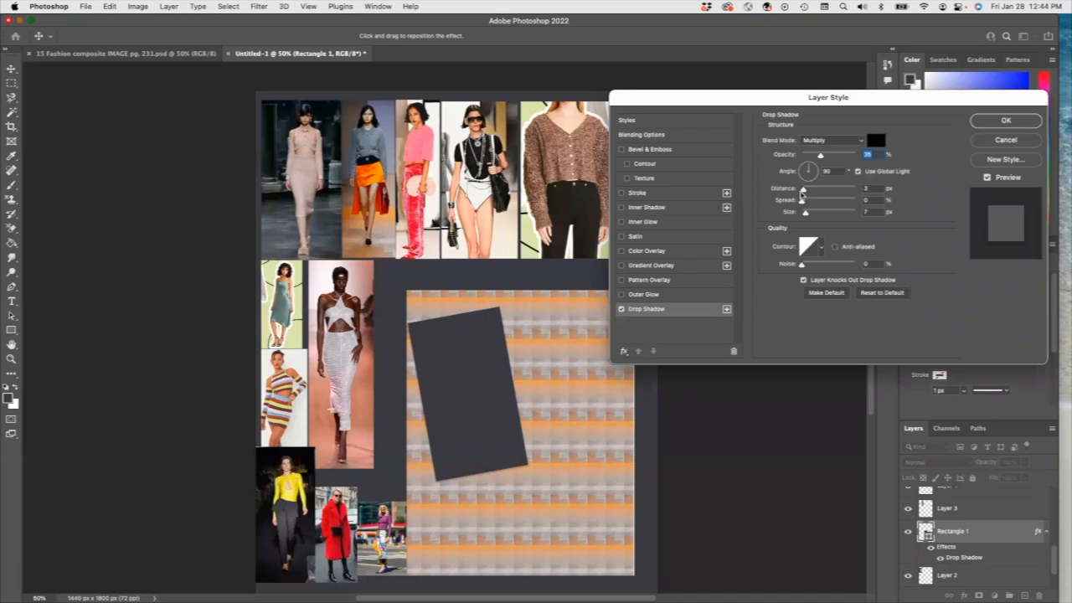
pyautogui.moveTo(804, 189); pyautogui.dragTo(811, 188)
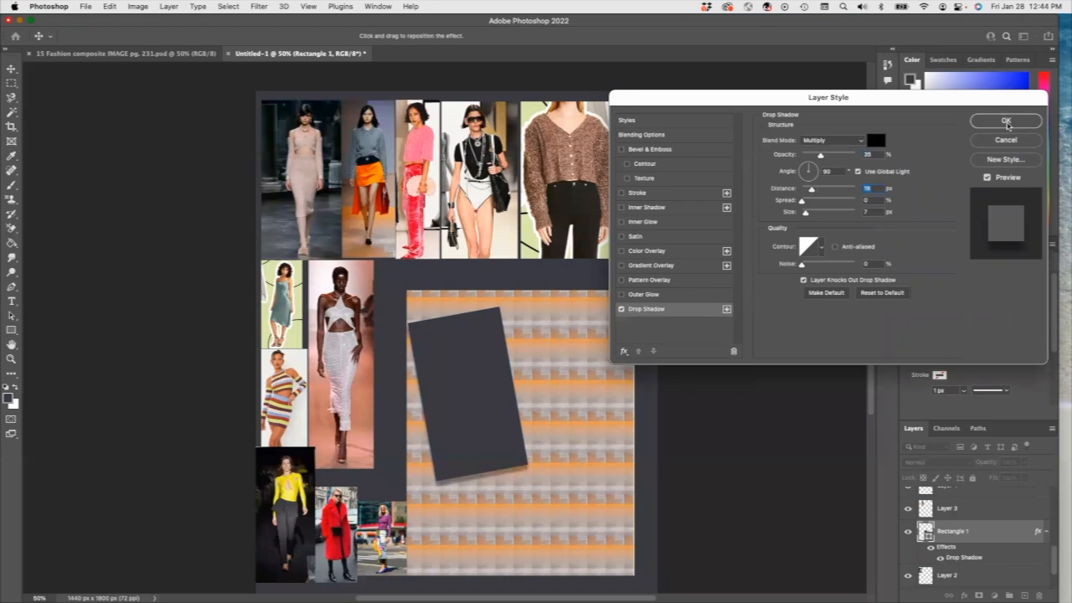
pyautogui.click(1007, 123)
pyautogui.click(908, 509)
# Step: Make Layer 2 active and marquee the first runway model photo
pyautogui.click(908, 508)
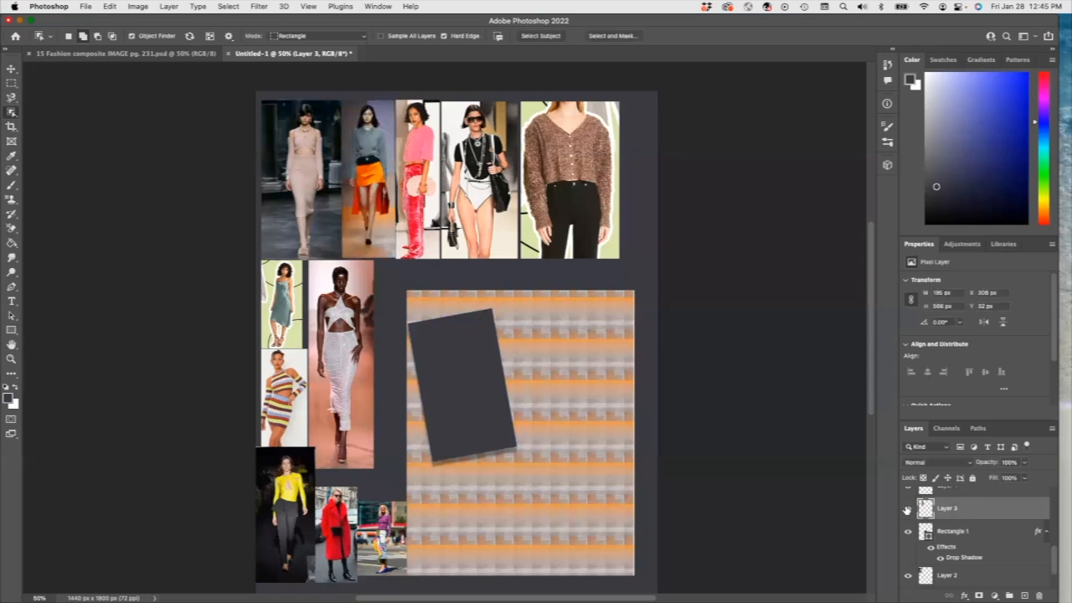
pyautogui.click(909, 579)
pyautogui.click(909, 579)
pyautogui.click(926, 578)
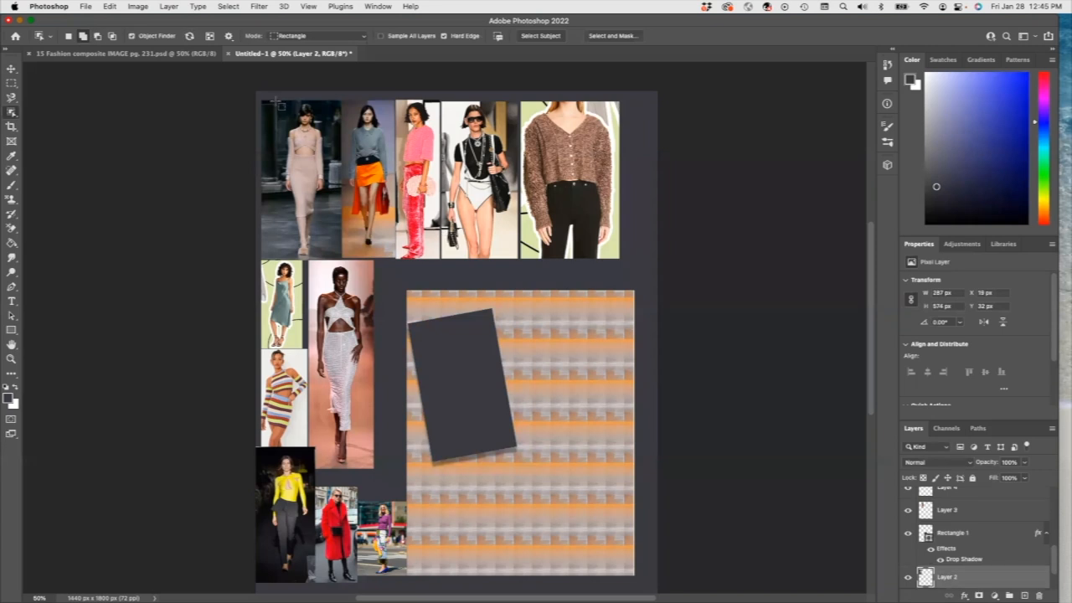
pyautogui.moveTo(280, 102); pyautogui.dragTo(327, 256)
pyautogui.moveTo(333, 259); pyautogui.dragTo(329, 257)
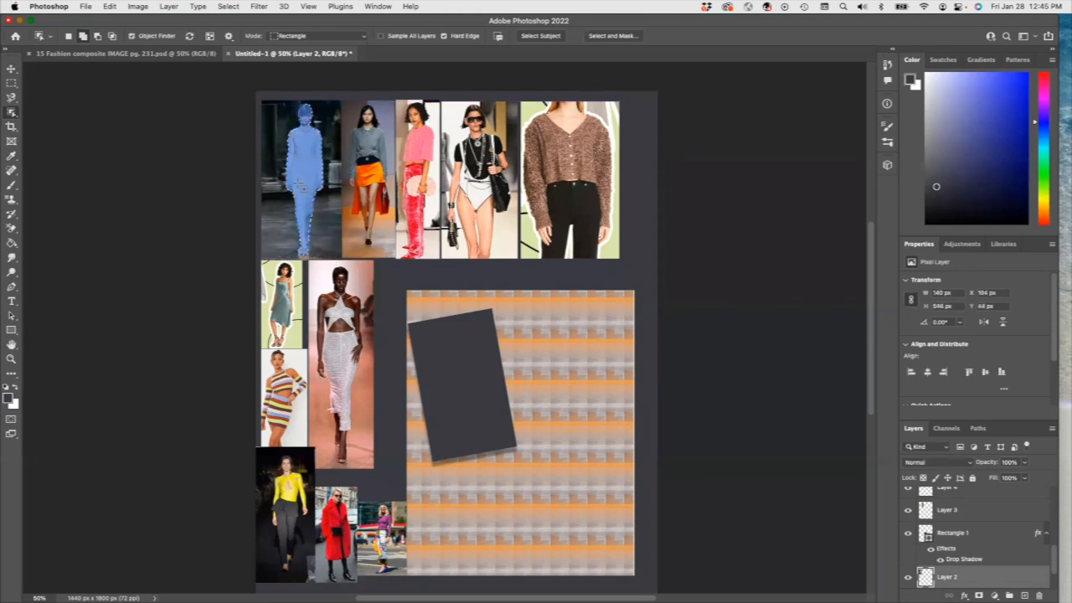
# Step: Copy and paste the model as a new layer, moving it onto the dark rectangle
pyautogui.click(111, 6)
pyautogui.click(118, 85)
pyautogui.press('super+v')
pyautogui.press('v')
pyautogui.moveTo(313, 180); pyautogui.dragTo(464, 381)
# Step: Shrink the model copy into the frame and change the rectangle fill to dark warm brown
pyautogui.moveTo(481, 303); pyautogui.dragTo(474, 334)
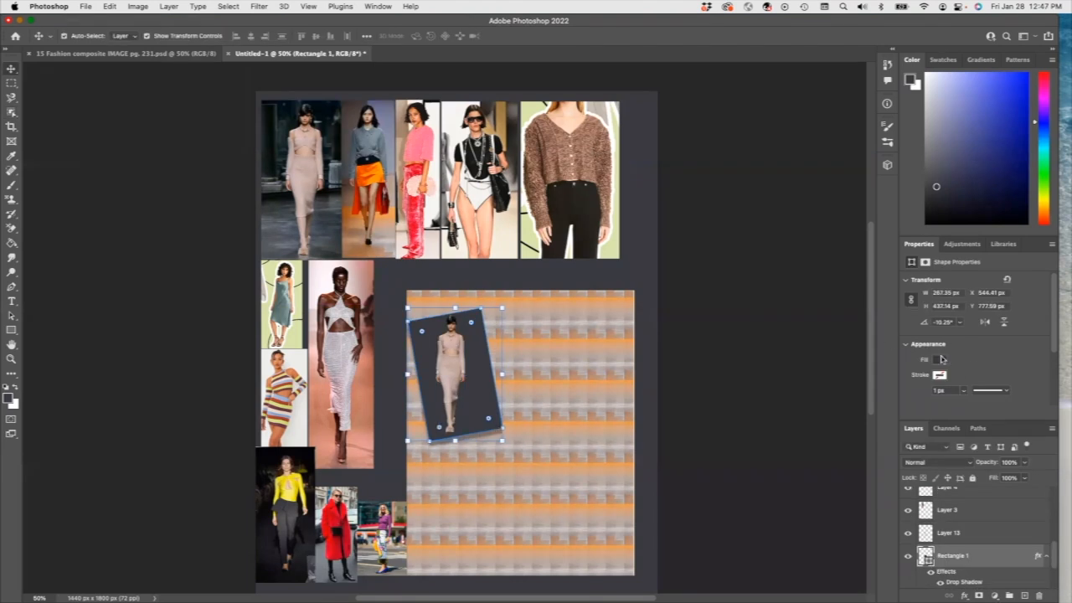
pyautogui.click(941, 360)
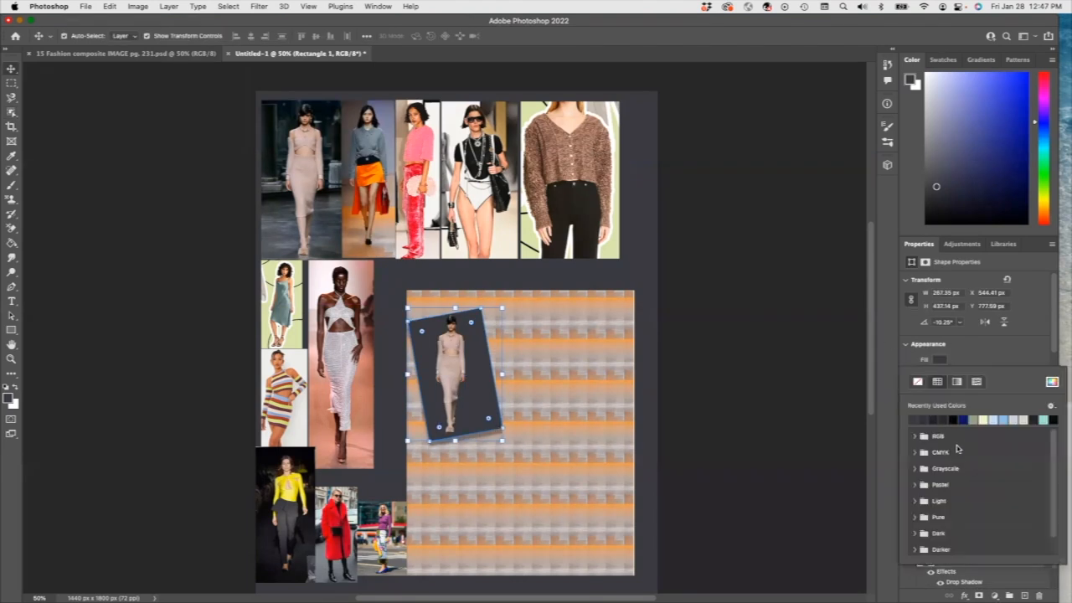
pyautogui.click(1052, 381)
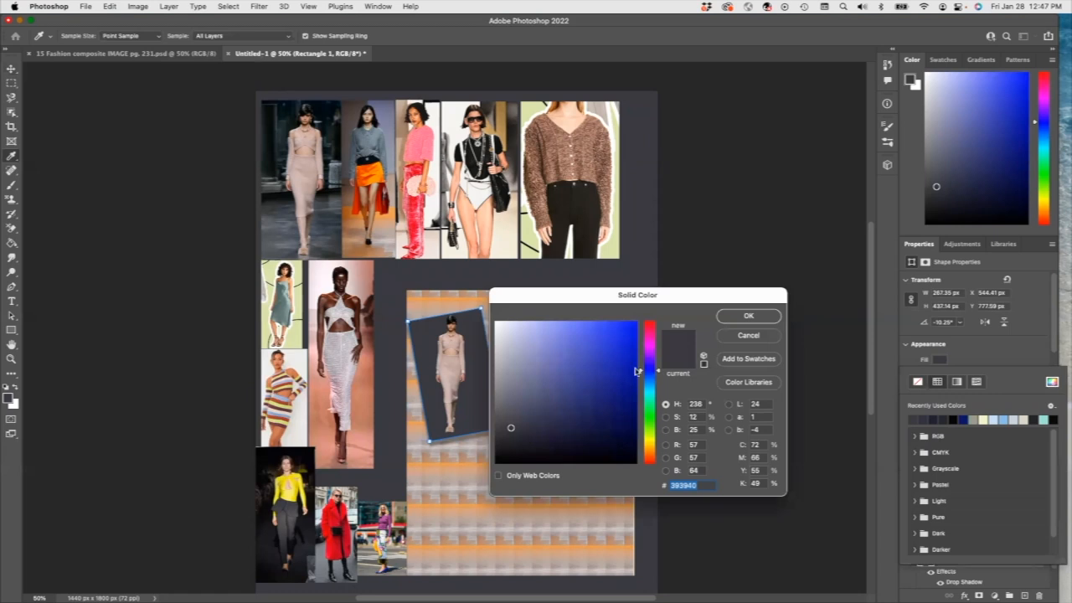
pyautogui.click(453, 394)
pyautogui.click(749, 315)
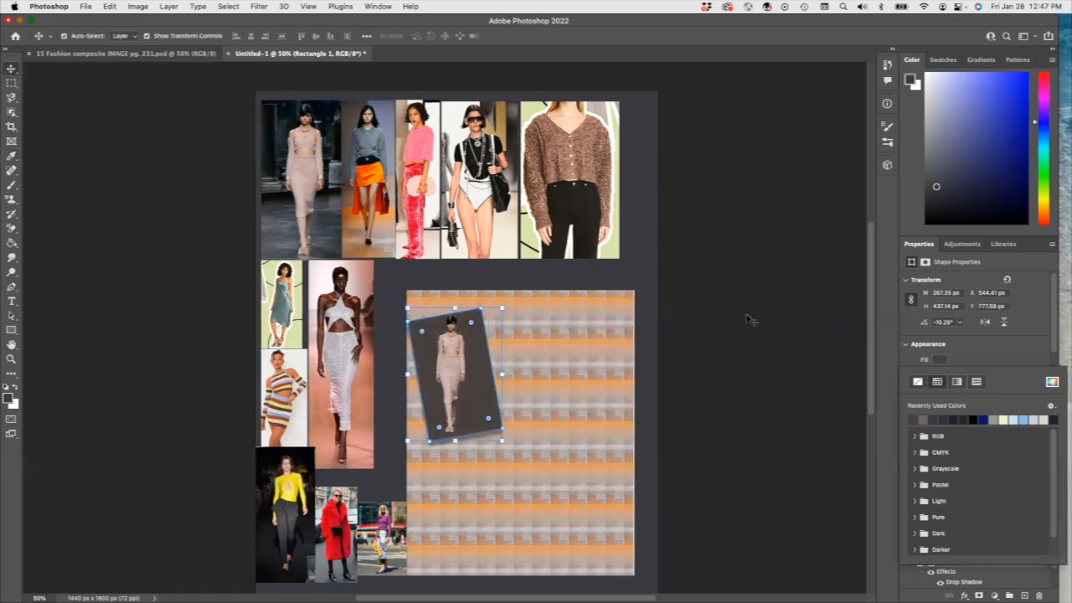
pyautogui.click(543, 381)
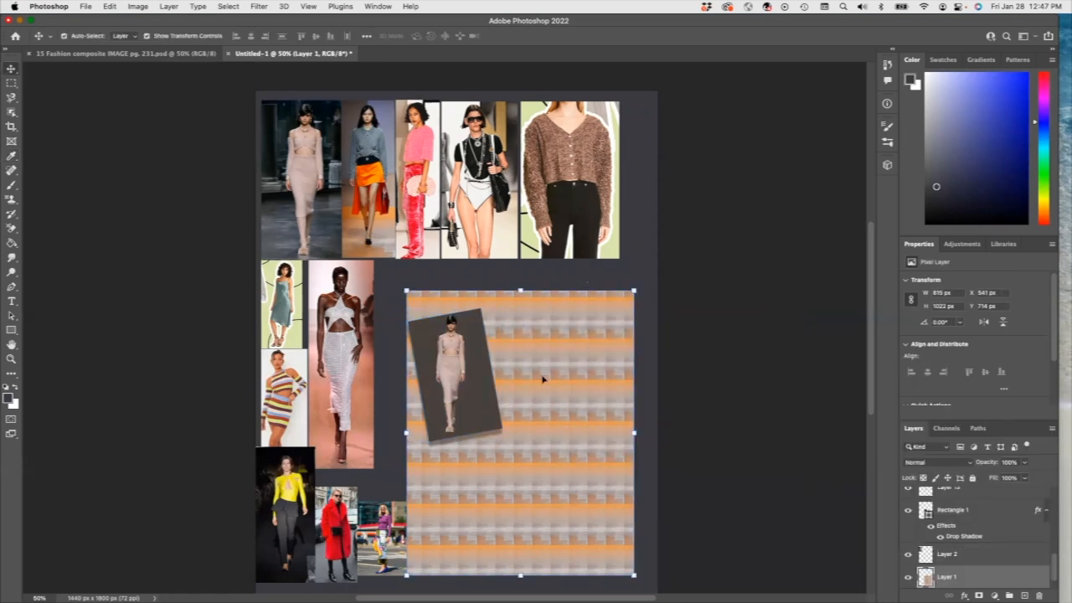
pyautogui.click(955, 509)
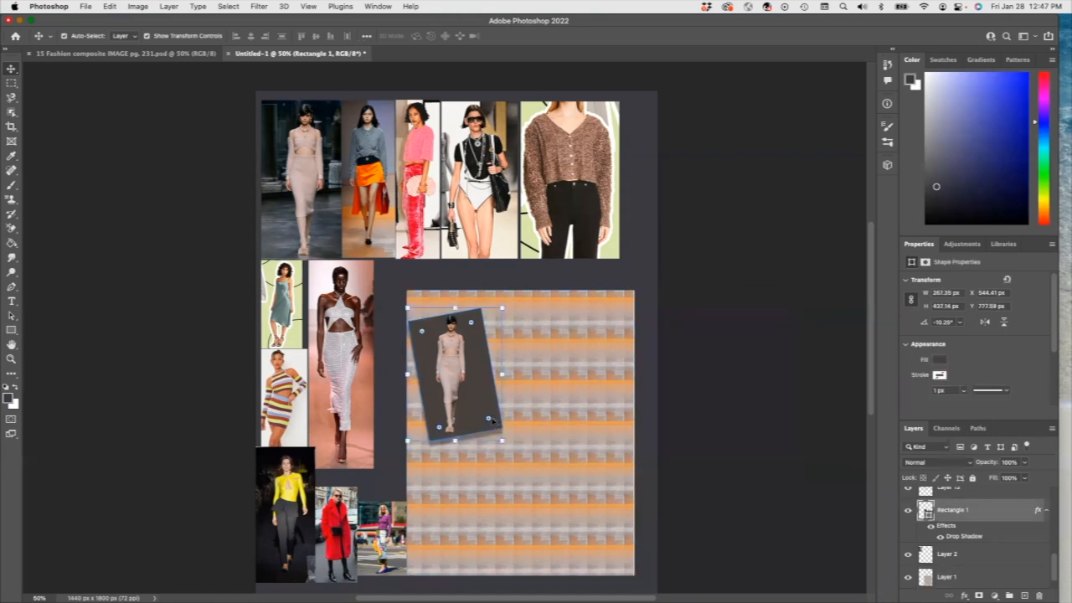
# Step: Duplicate the rectangle layer as 'Rectangle 1 copy'
pyautogui.click(166, 6)
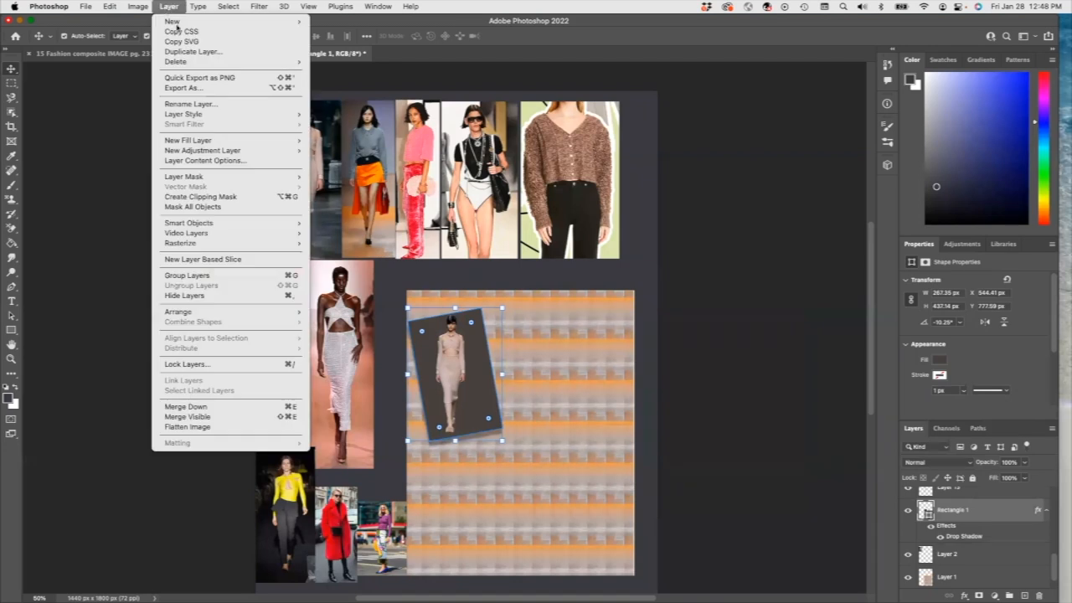
pyautogui.click(196, 50)
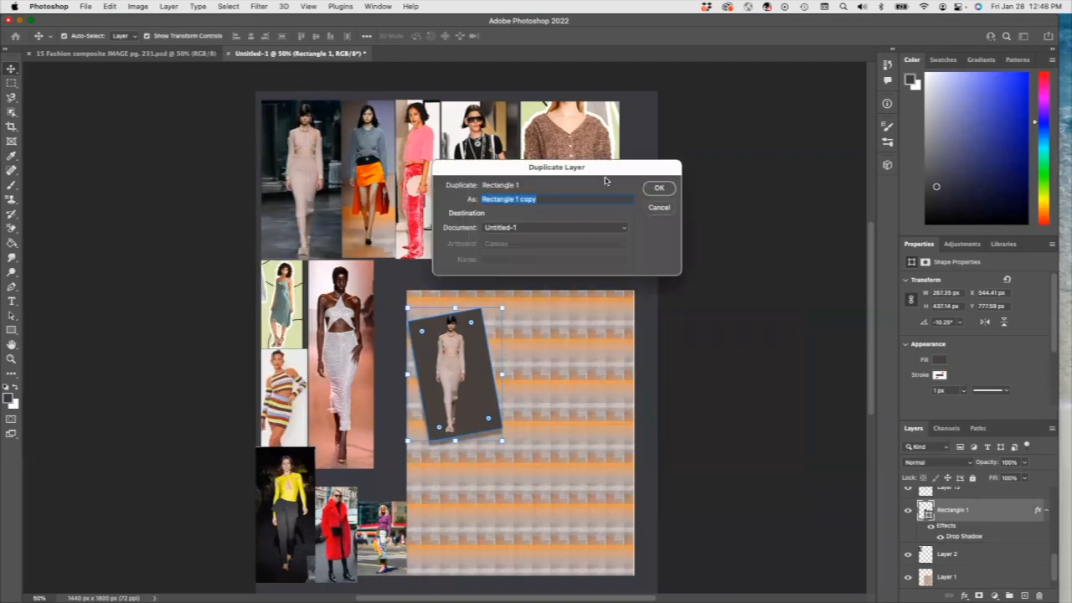
pyautogui.click(659, 190)
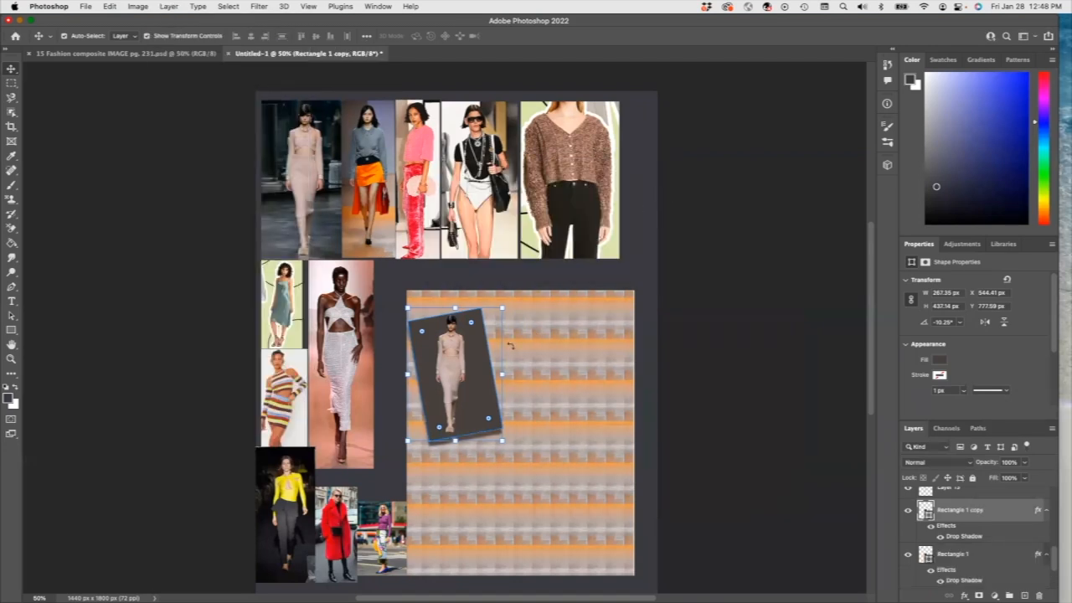
# Step: Move the copy to the right and rotate it to about 9.69°
pyautogui.moveTo(479, 377); pyautogui.dragTo(583, 369)
pyautogui.moveTo(613, 437); pyautogui.dragTo(562, 469)
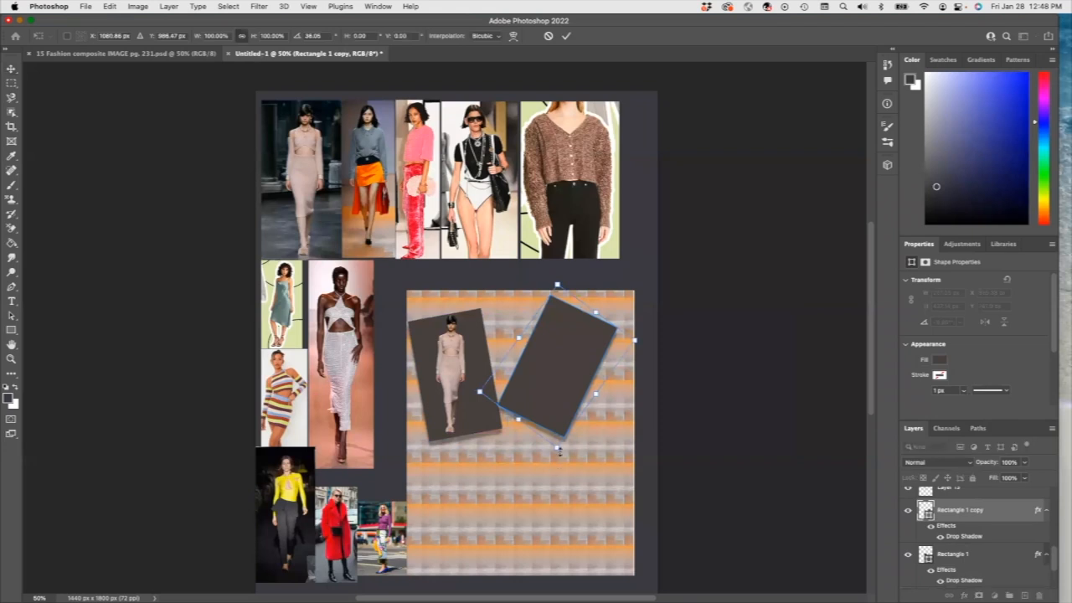
pyautogui.moveTo(538, 385); pyautogui.dragTo(550, 390)
pyautogui.moveTo(568, 460); pyautogui.dragTo(592, 444)
pyautogui.moveTo(564, 404); pyautogui.dragTo(560, 409)
pyautogui.press('Return')
pyautogui.scroll(-5, 947, 522)
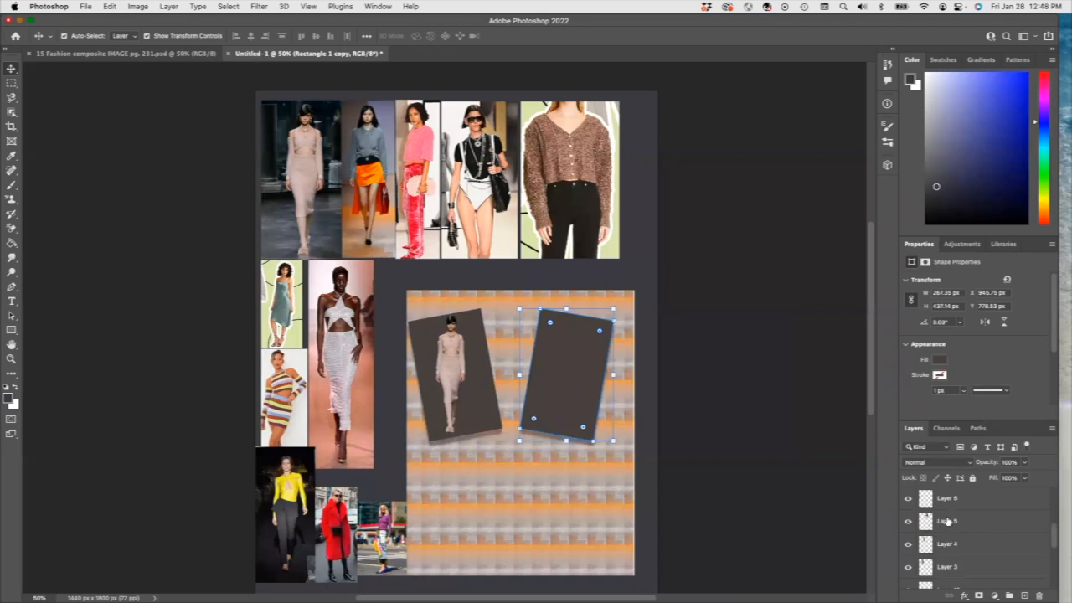
pyautogui.click(947, 521)
# Step: Check Layers 5 and 6 to locate the teal-dress photo, making Layer 6 active
pyautogui.click(908, 522)
pyautogui.click(908, 522)
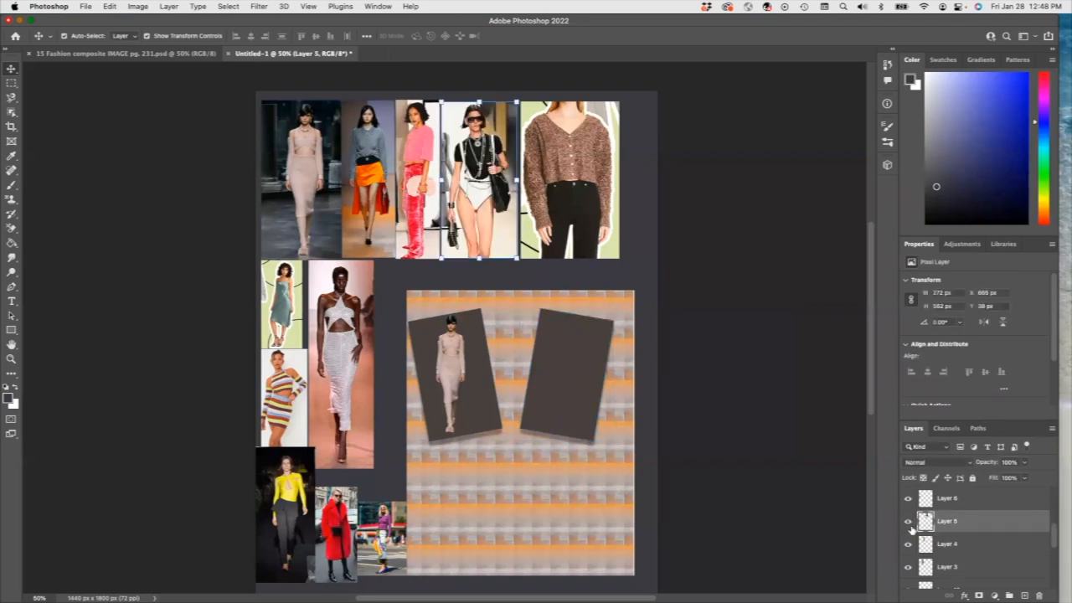
pyautogui.click(952, 501)
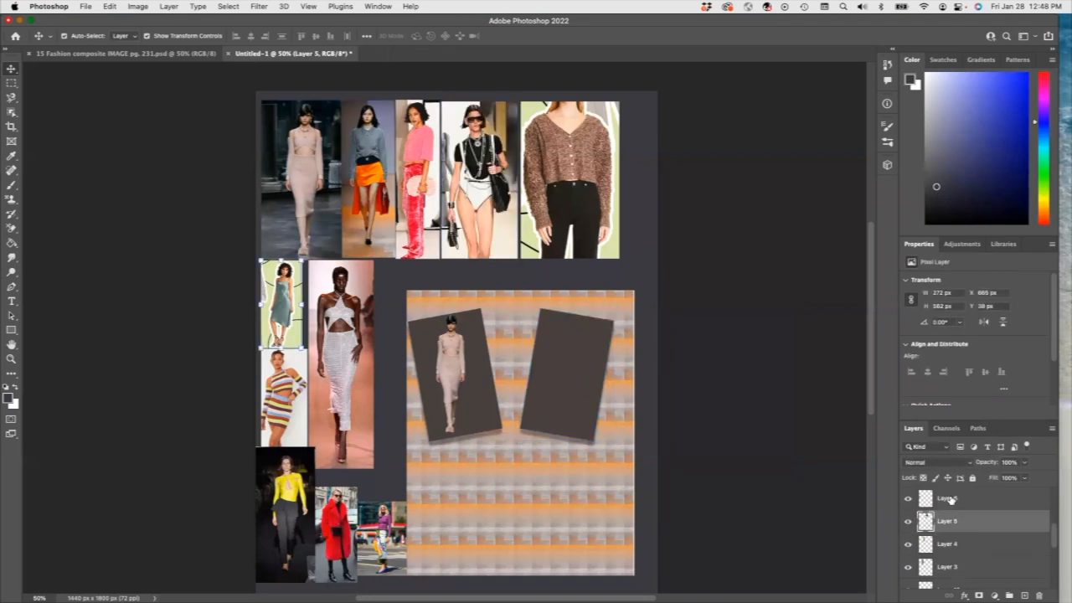
pyautogui.click(909, 500)
pyautogui.click(908, 499)
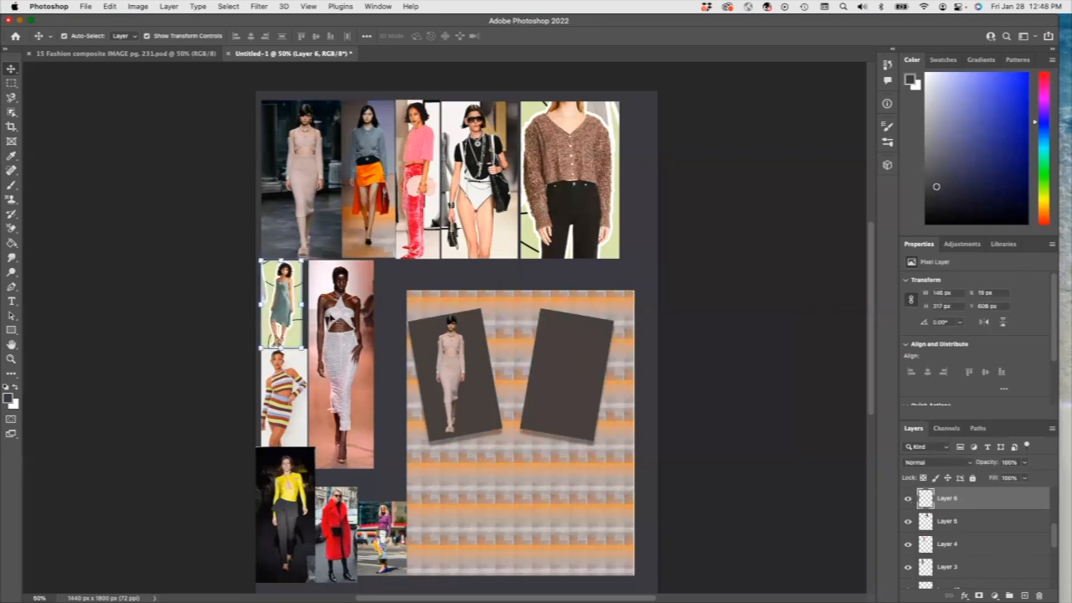
# Step: Marquee and copy the teal-dress model, then select the empty second frame's layer
pyautogui.click(12, 112)
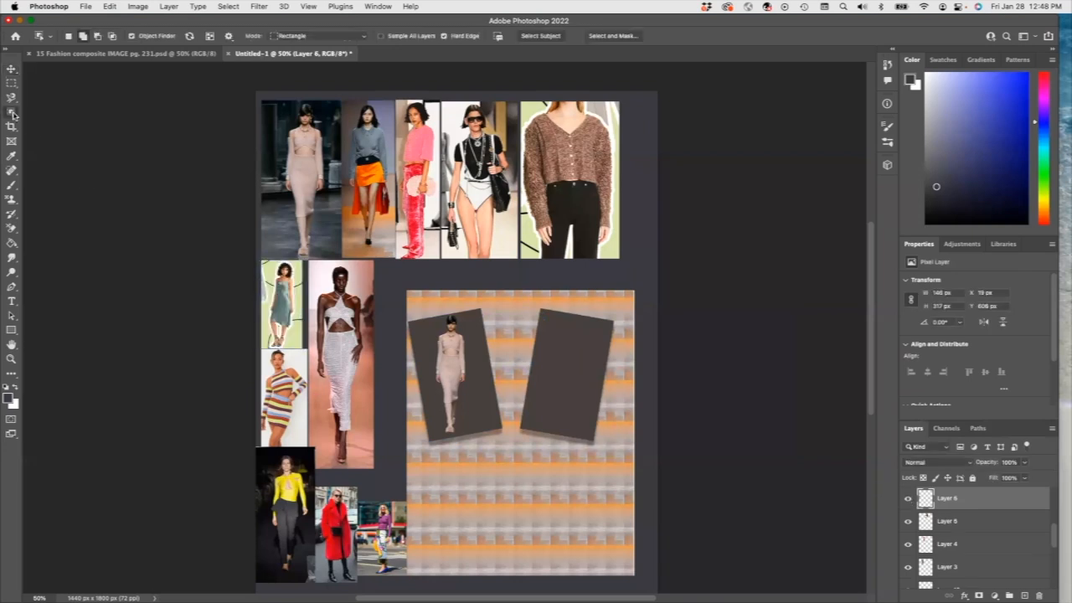
pyautogui.moveTo(264, 261); pyautogui.dragTo(299, 345)
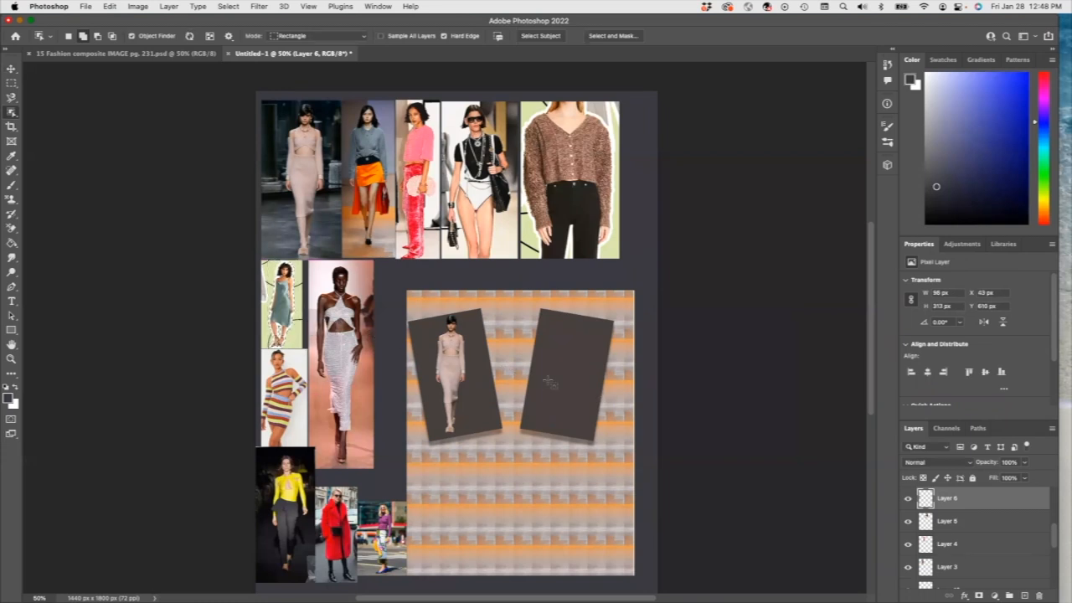
pyautogui.click(110, 6)
pyautogui.click(128, 85)
pyautogui.moveTo(1055, 532); pyautogui.dragTo(1059, 553)
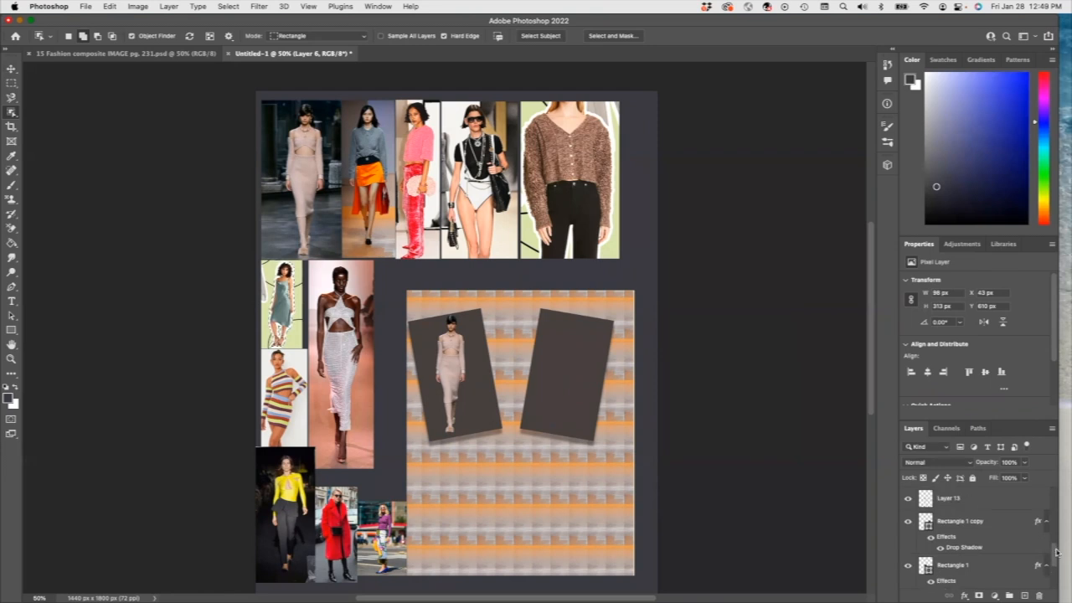
pyautogui.click(973, 524)
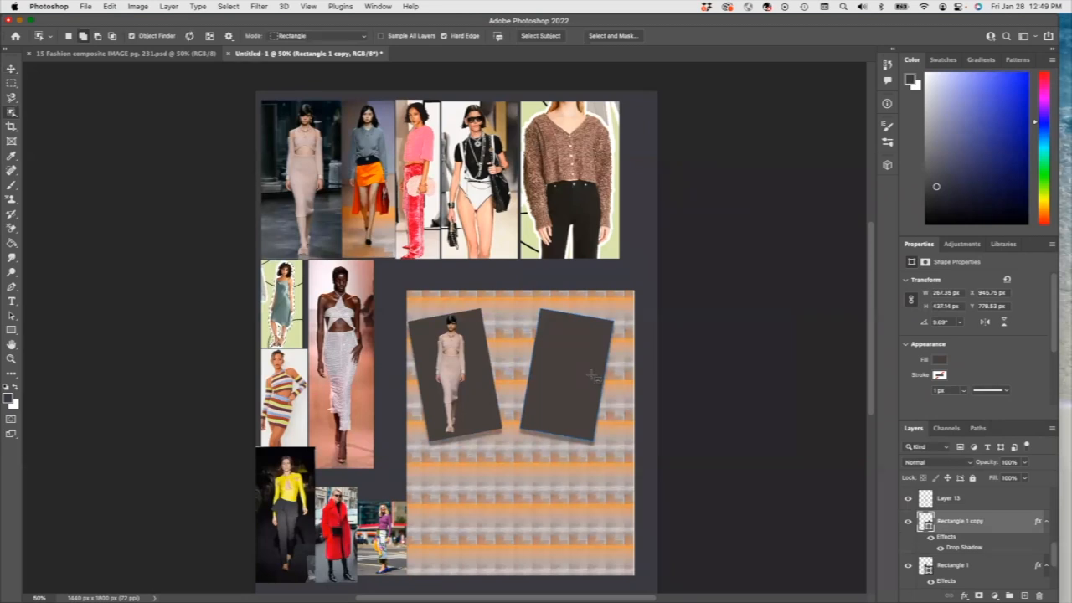
# Step: Paste a copy of the teal-dress cutout and shift it right of the middle column
pyautogui.press('super+v')
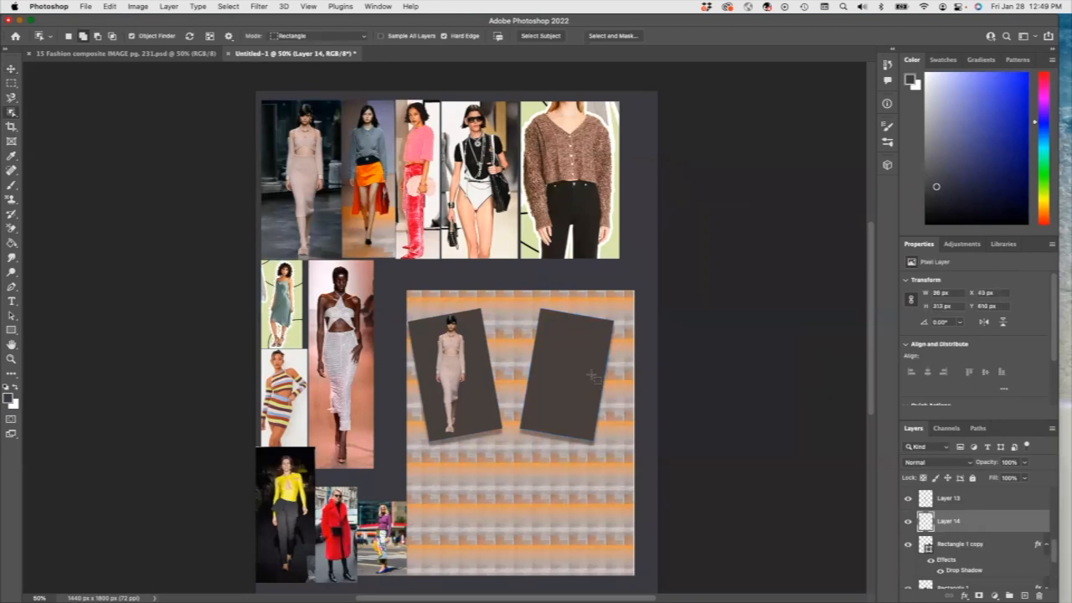
pyautogui.press('v')
pyautogui.moveTo(293, 300); pyautogui.dragTo(307, 300)
pyautogui.press('super+t')
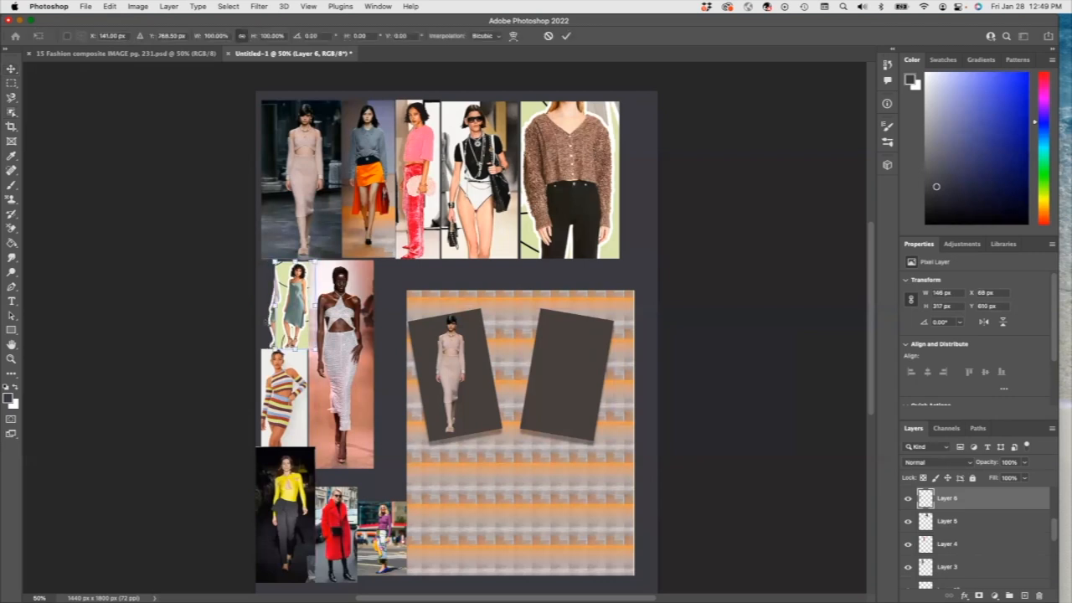
pyautogui.moveTo(294, 301); pyautogui.dragTo(393, 301)
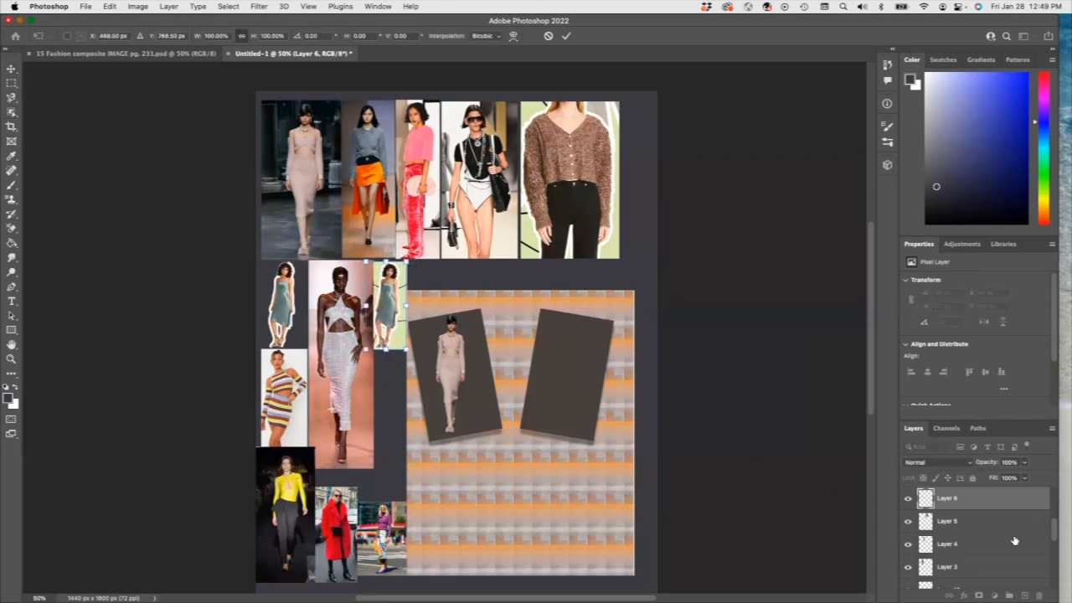
pyautogui.moveTo(1055, 528); pyautogui.dragTo(1065, 550)
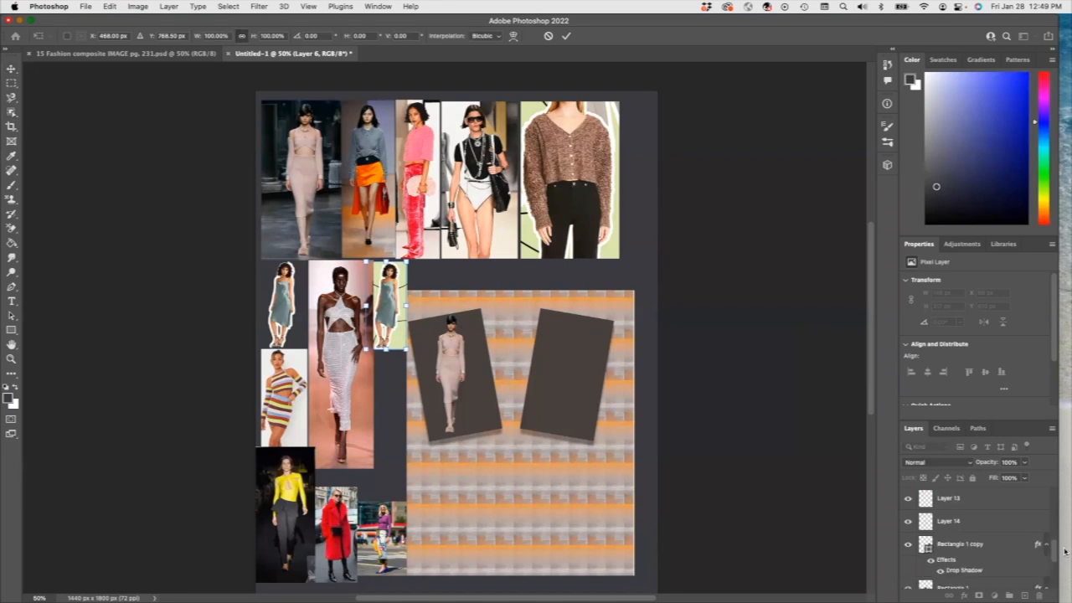
pyautogui.click(948, 528)
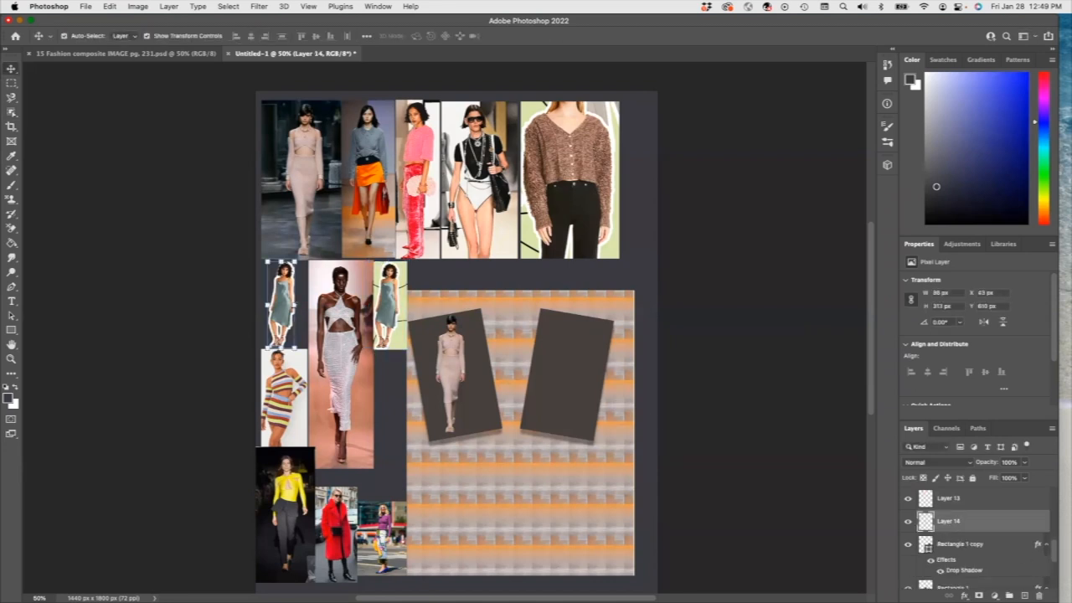
# Step: Enlarge the copy to fill the right dark frame and return the original to the left column
pyautogui.moveTo(279, 310); pyautogui.dragTo(555, 371)
pyautogui.hotkey('ctrl', 't')
pyautogui.moveTo(571, 408)
pyautogui.mouseDown()
pyautogui.moveTo(591, 420)
pyautogui.moveTo(569, 401)
pyautogui.mouseUp()
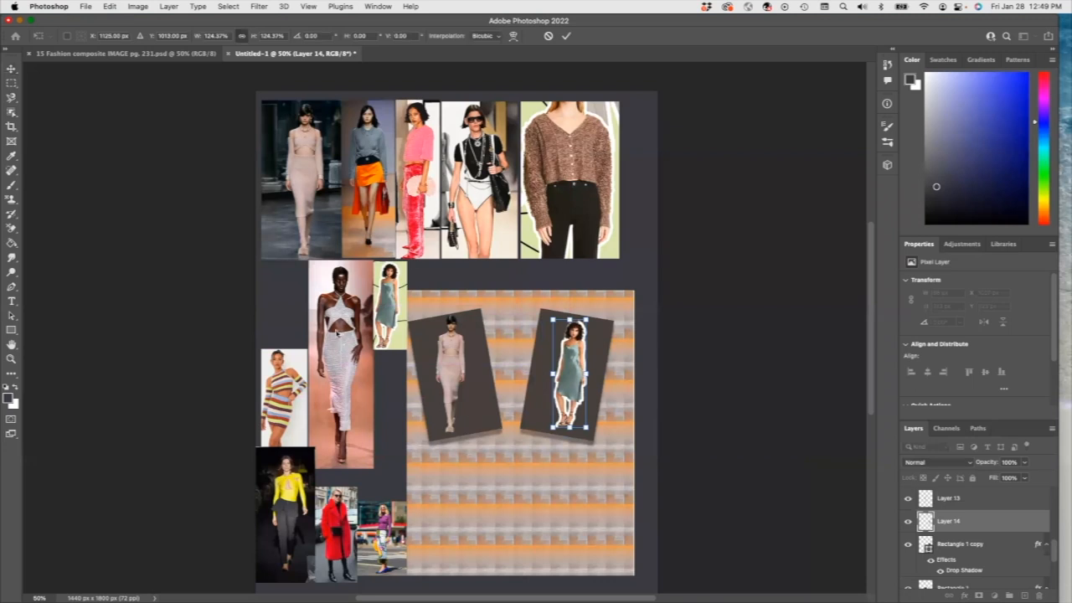
pyautogui.press('Return')
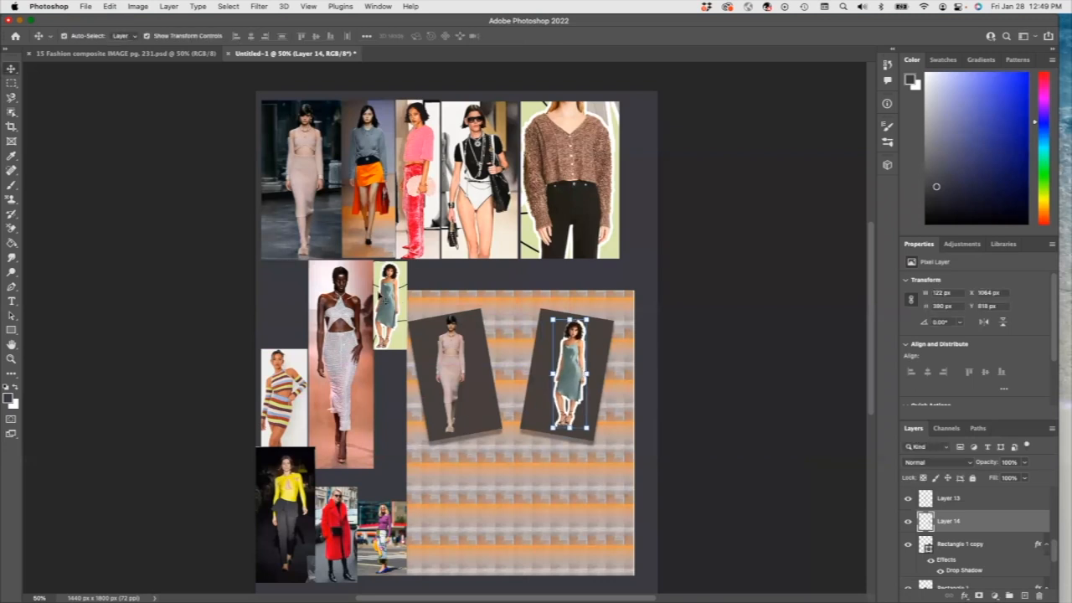
pyautogui.click(382, 299)
pyautogui.moveTo(387, 300); pyautogui.dragTo(283, 298)
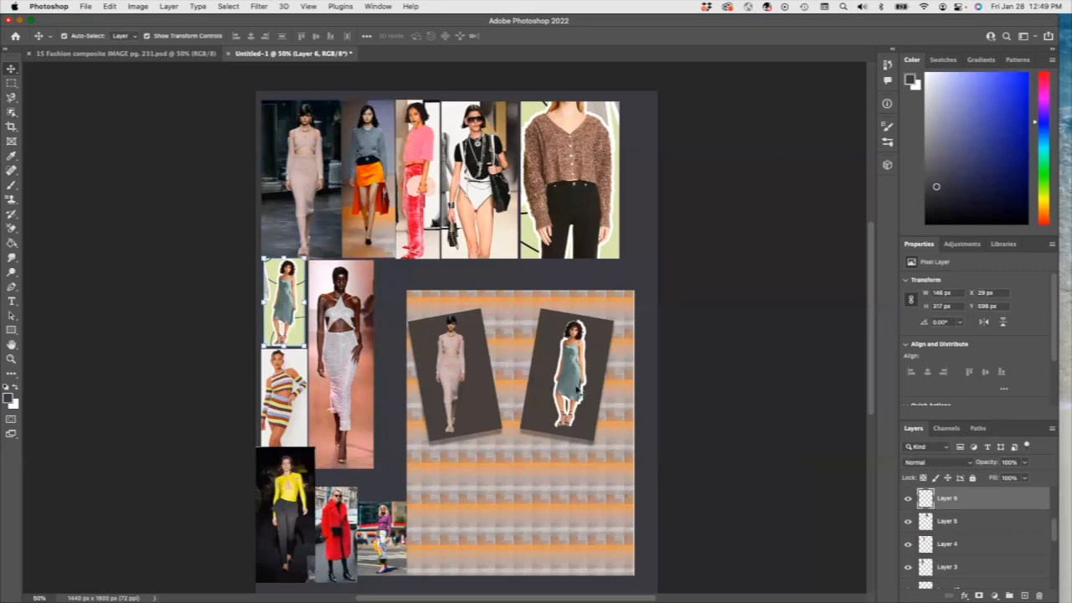
# Step: Fill the right frame rectangle with a pale off-white
pyautogui.click(593, 346)
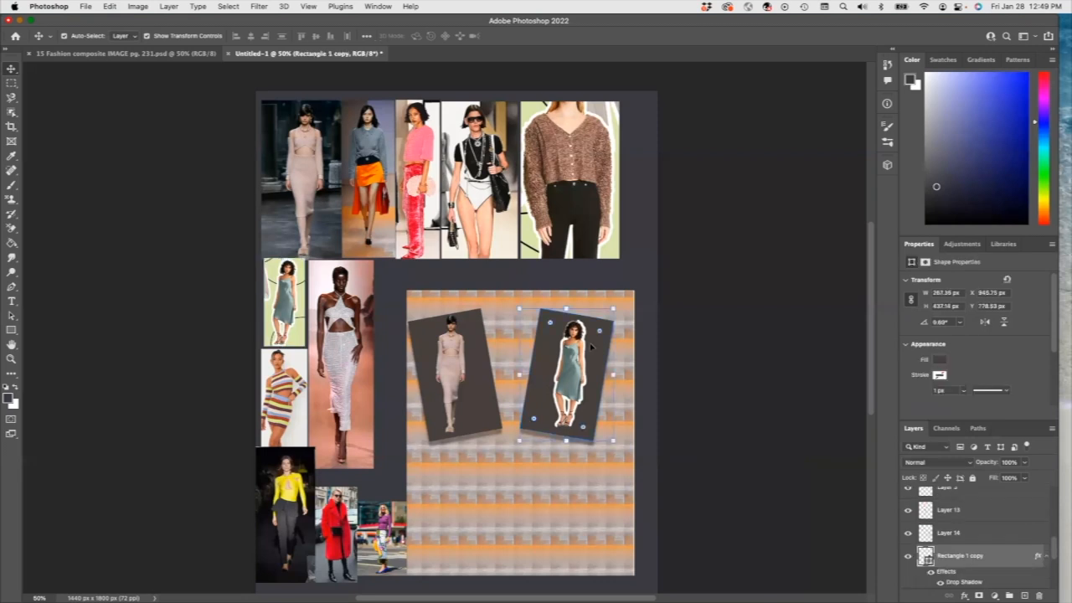
pyautogui.click(939, 360)
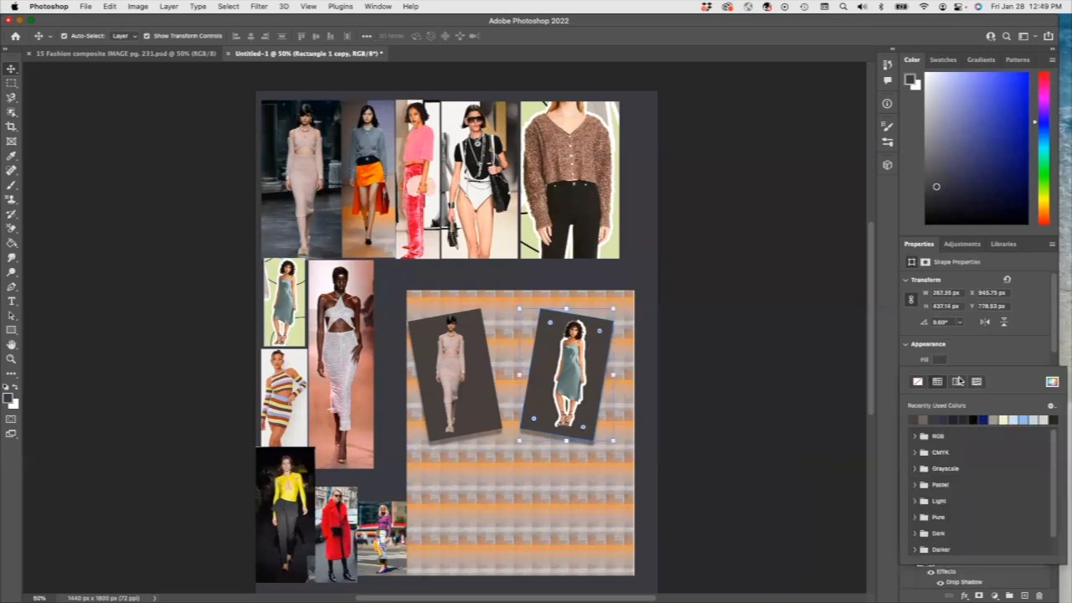
pyautogui.click(1010, 419)
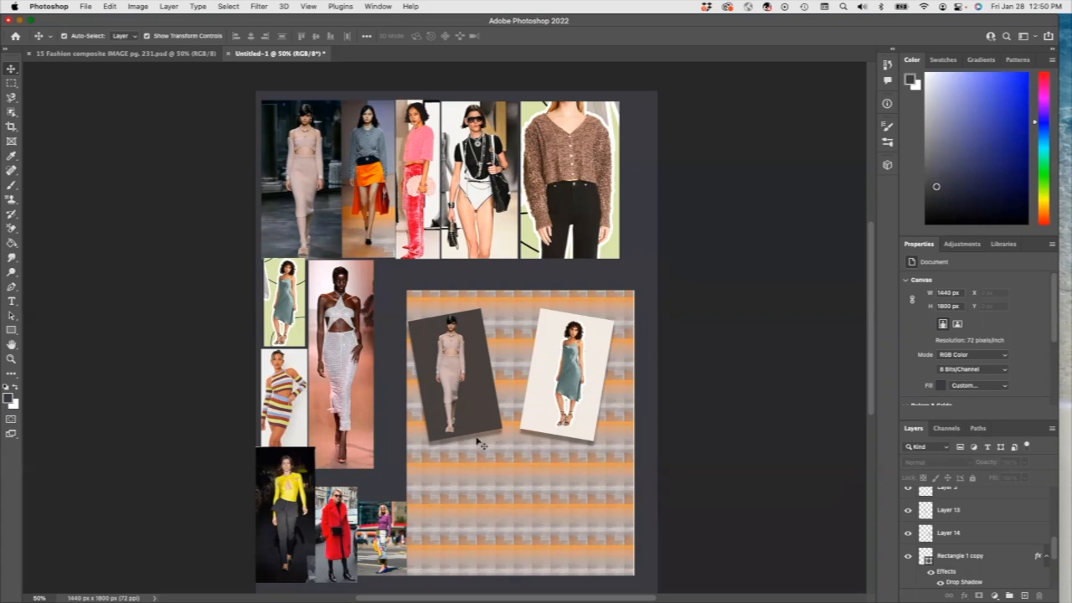
# Step: Give the right frame an orange #f2890e border about 30 px wide
pyautogui.click(964, 559)
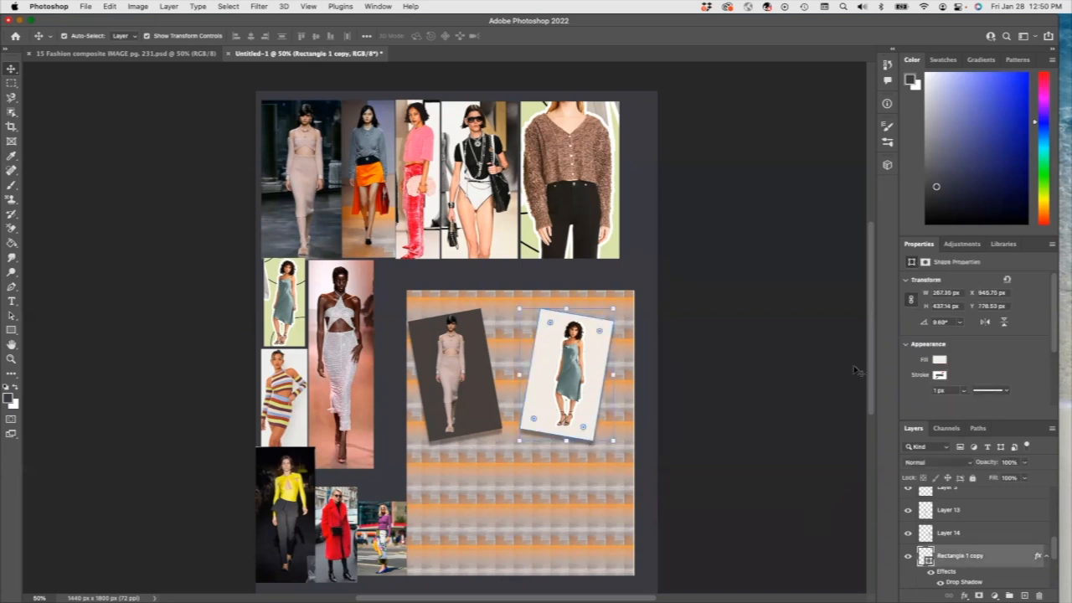
pyautogui.click(941, 376)
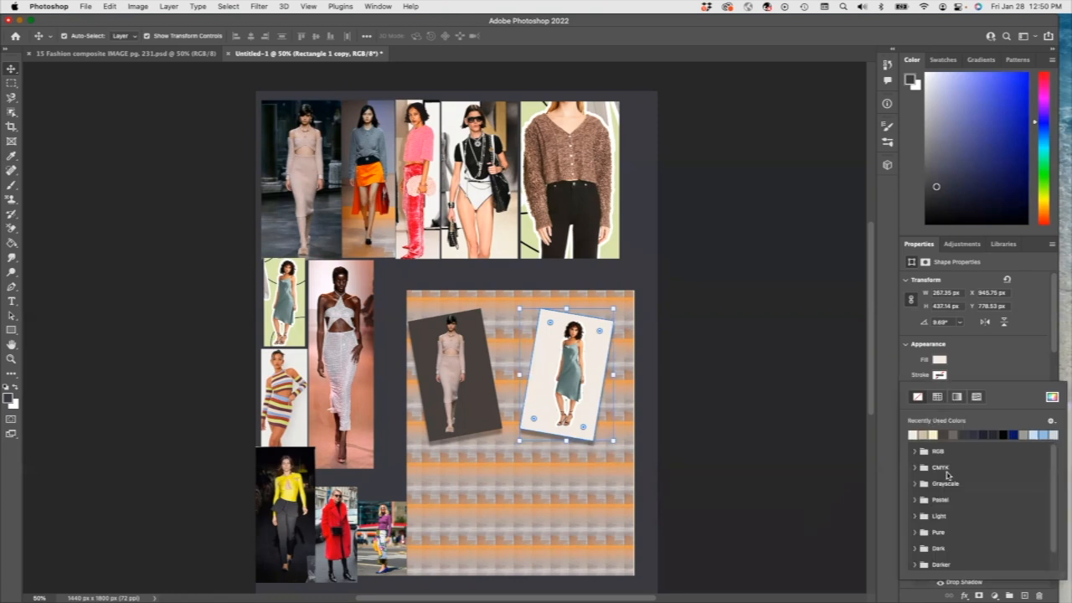
pyautogui.click(1053, 398)
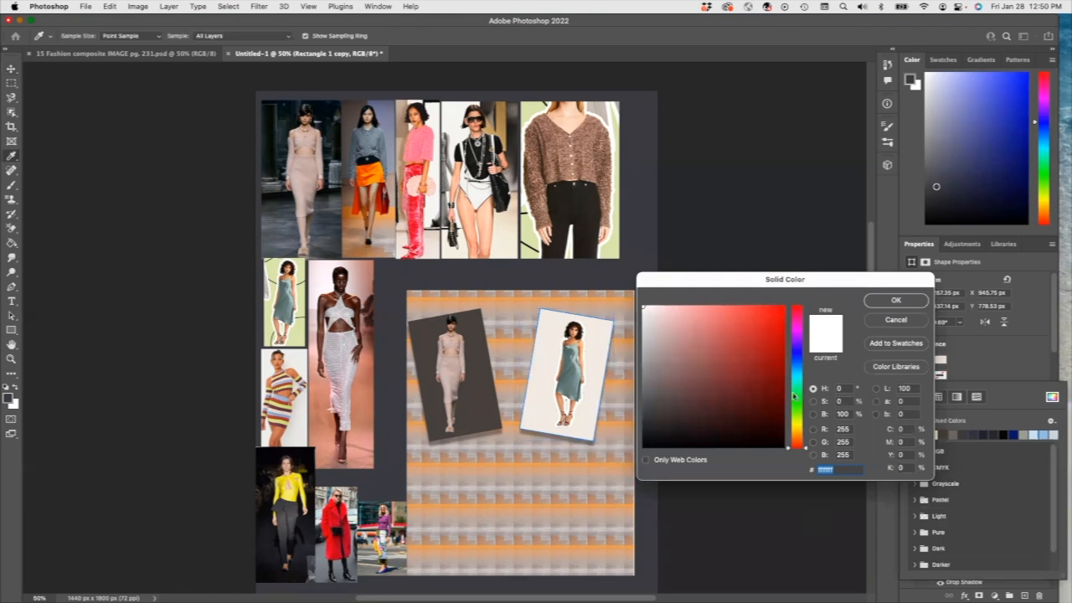
pyautogui.moveTo(797, 432); pyautogui.dragTo(802, 437)
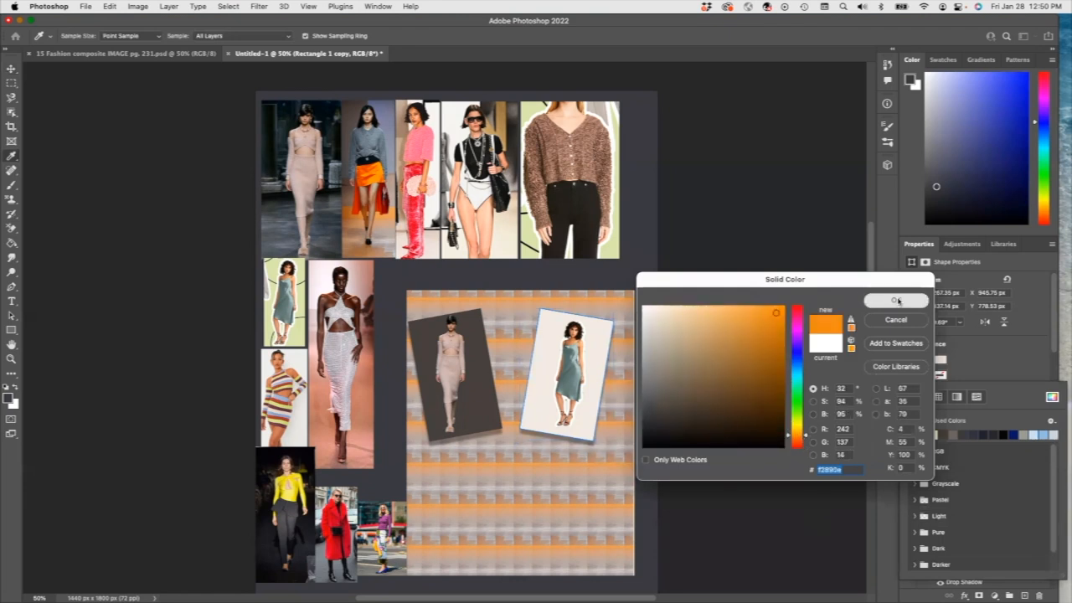
pyautogui.click(897, 300)
pyautogui.click(940, 376)
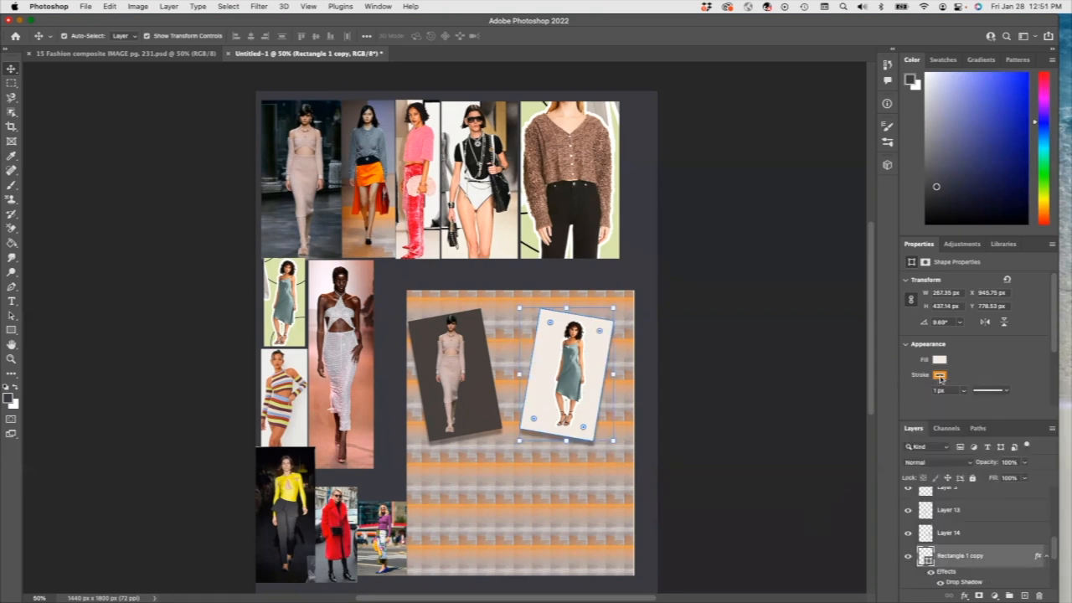
pyautogui.click(964, 391)
pyautogui.moveTo(964, 407); pyautogui.dragTo(994, 406)
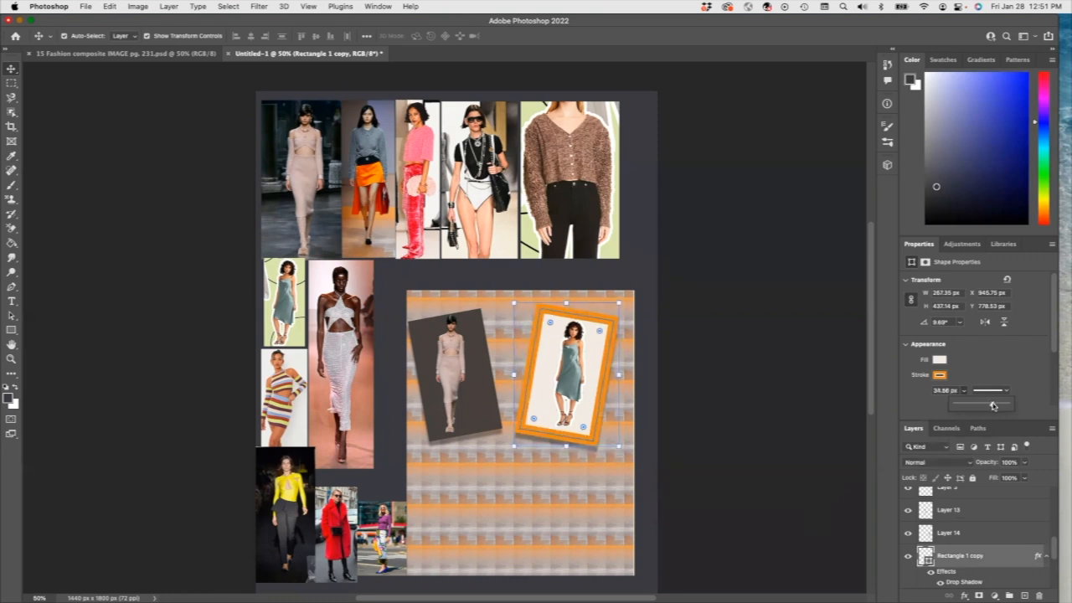
pyautogui.click(495, 416)
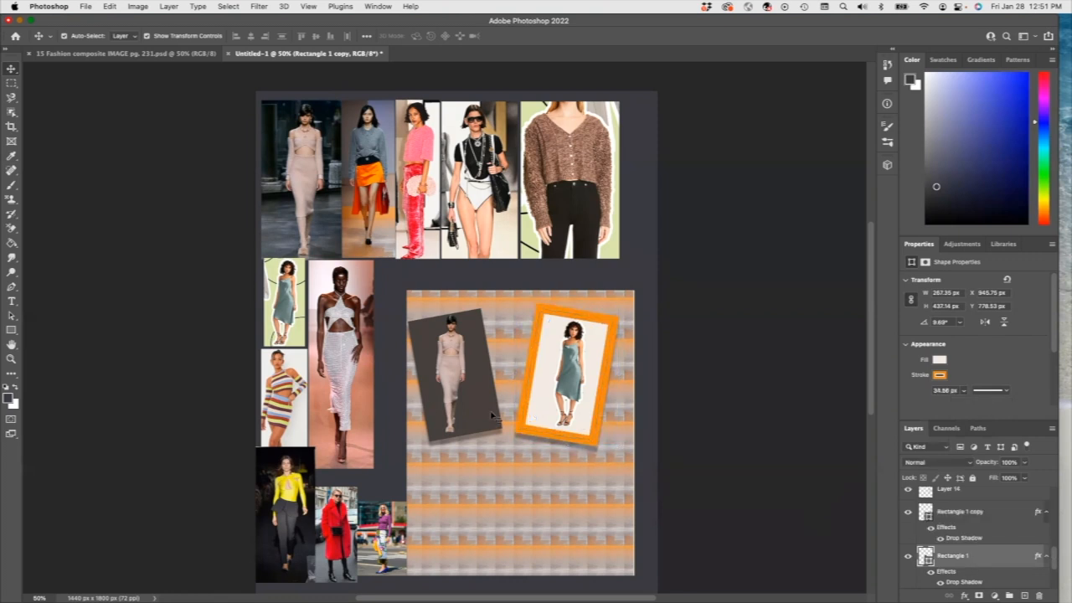
# Step: Give Rectangle 1 a light grey stroke sampled from the canvas, about 26 px wide
pyautogui.click(941, 374)
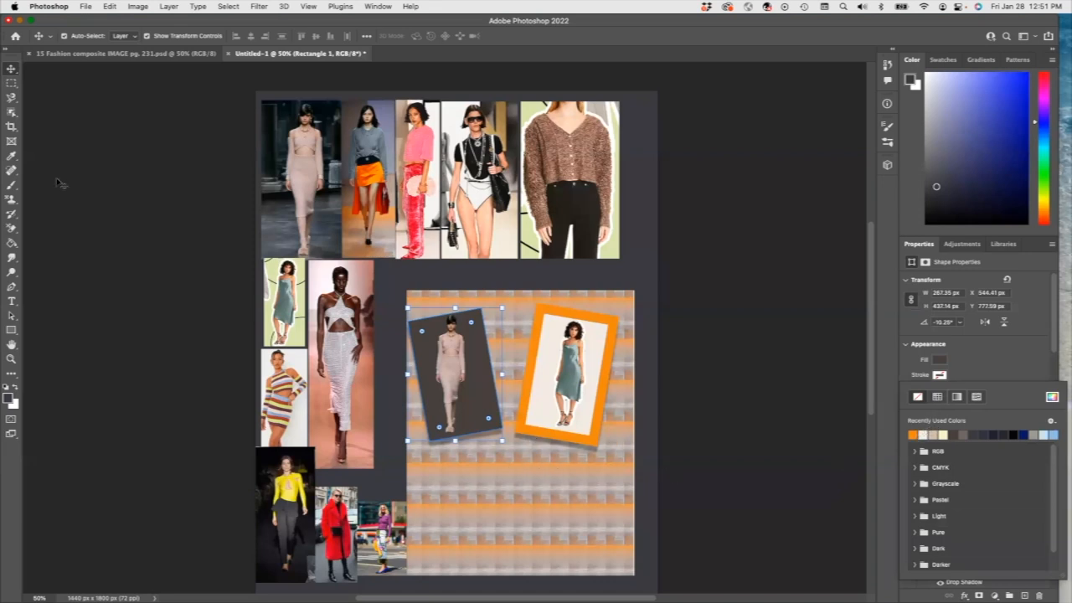
pyautogui.click(14, 157)
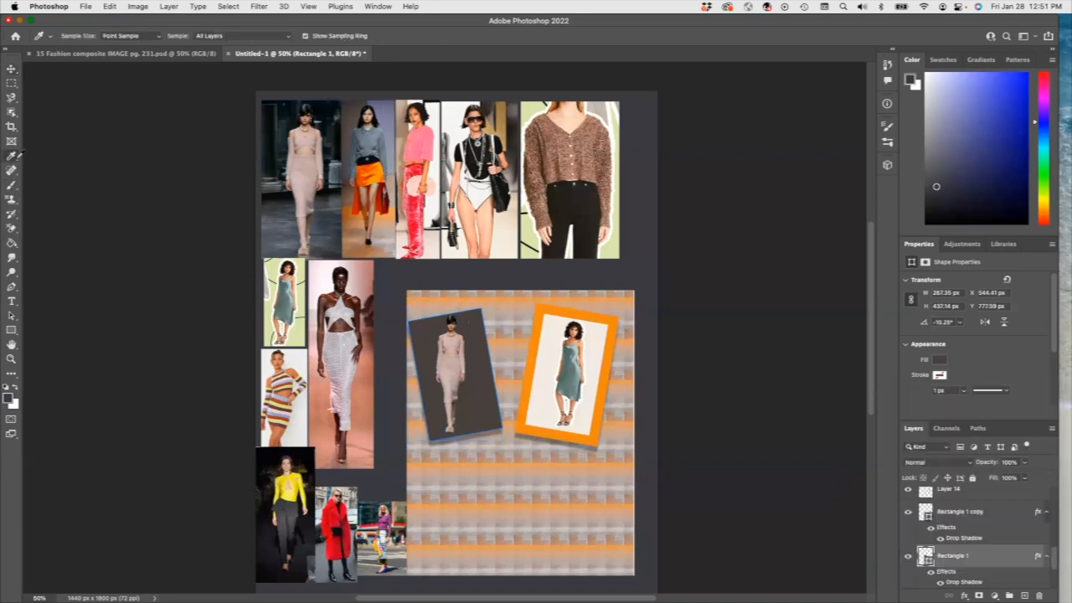
pyautogui.click(513, 361)
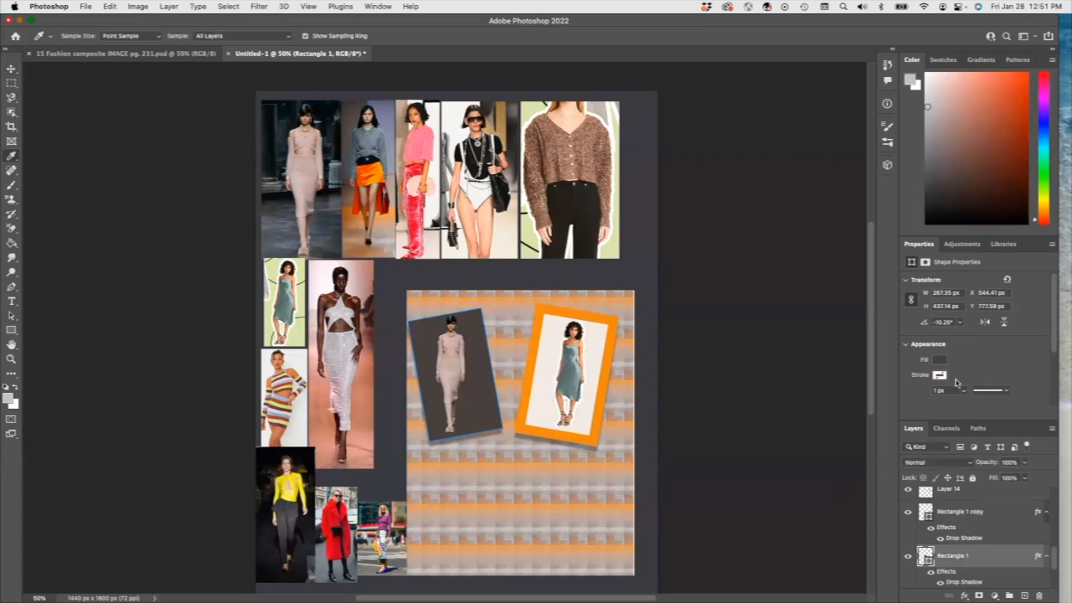
pyautogui.click(940, 375)
pyautogui.click(913, 434)
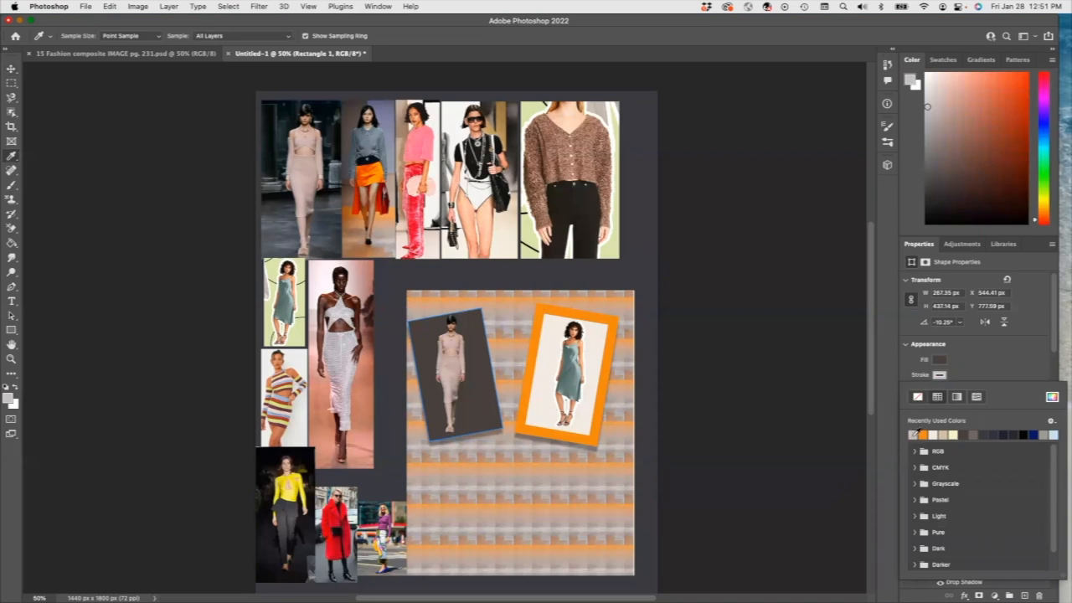
pyautogui.click(952, 377)
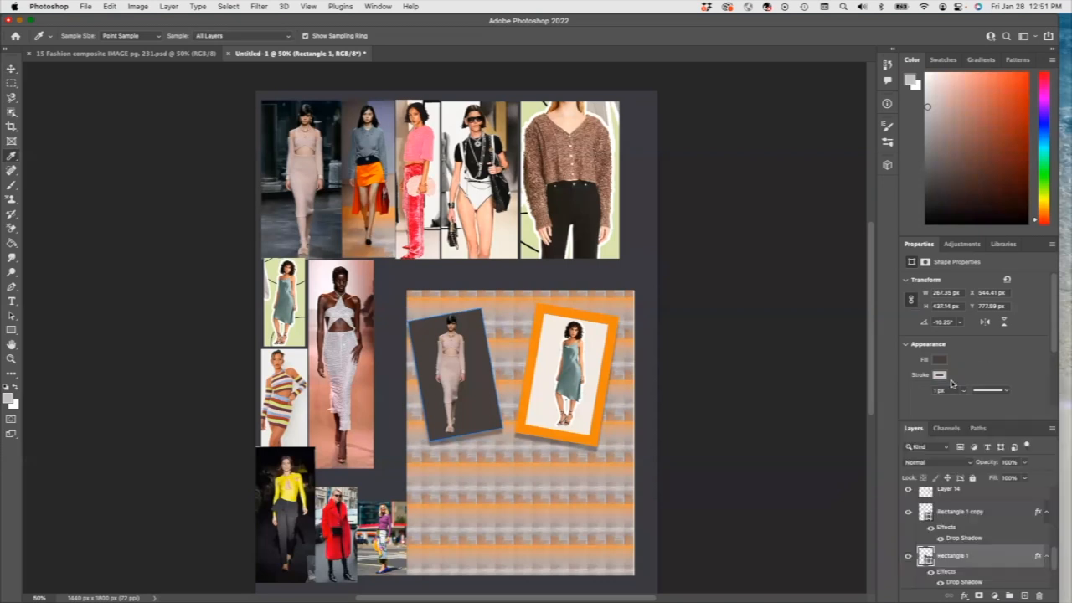
pyautogui.click(963, 390)
pyautogui.moveTo(963, 406); pyautogui.dragTo(993, 405)
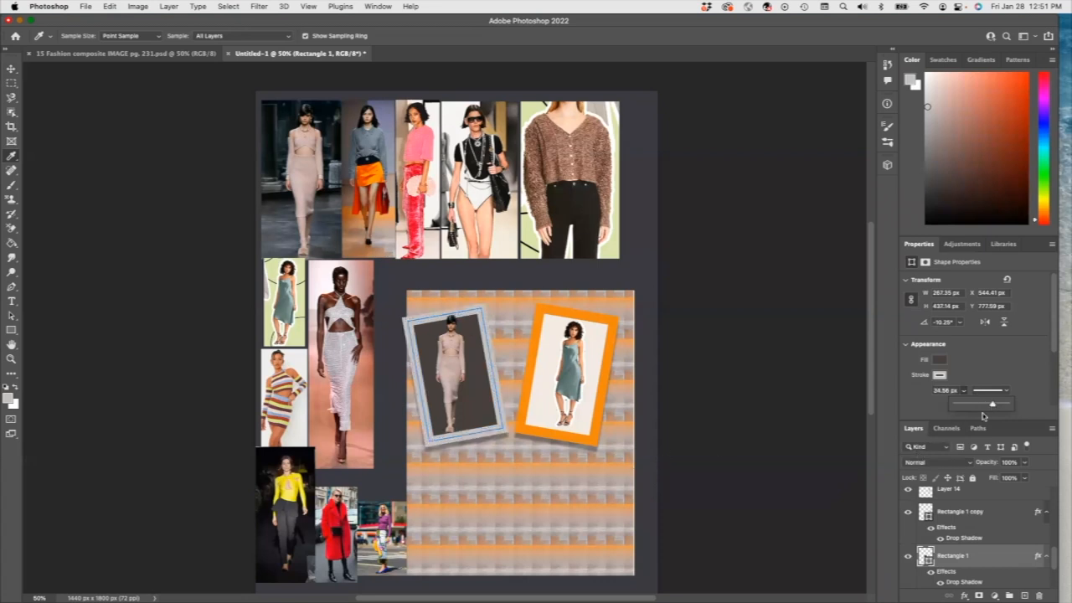
pyautogui.moveTo(994, 406); pyautogui.dragTo(986, 406)
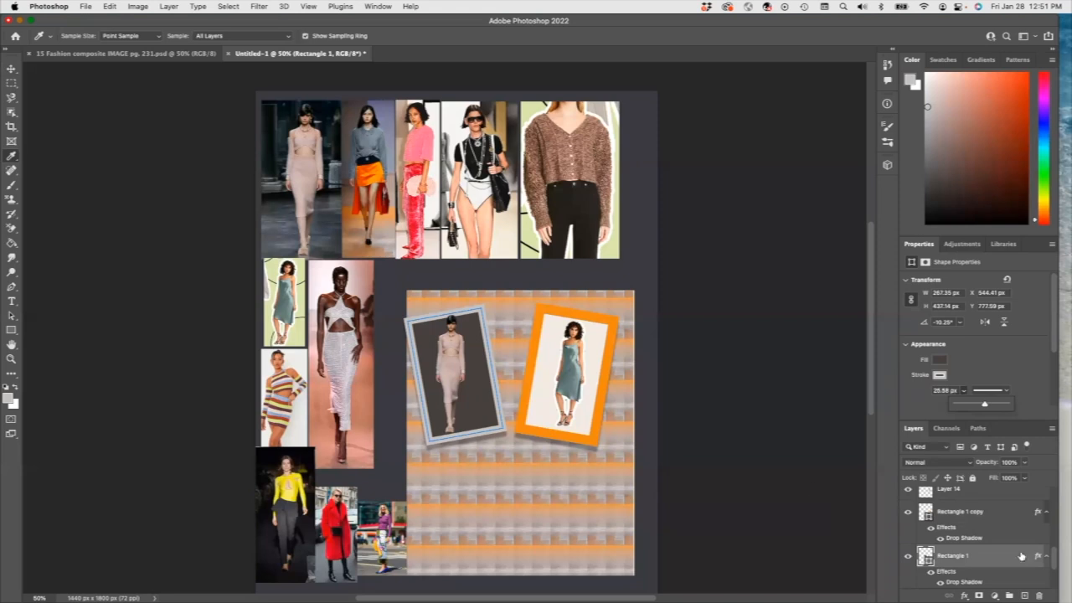
pyautogui.moveTo(1054, 563); pyautogui.dragTo(1053, 493)
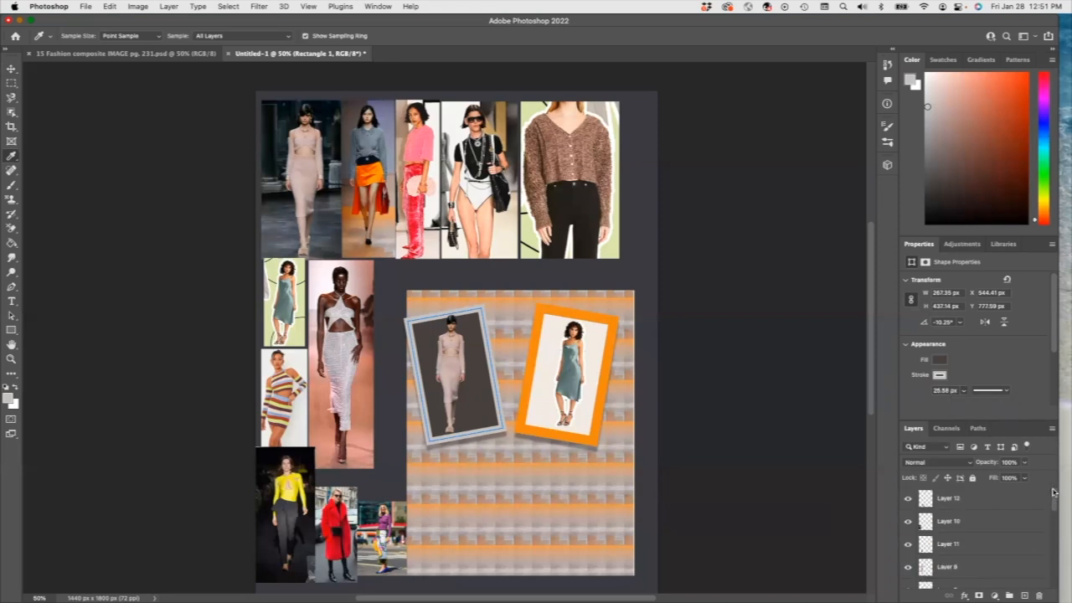
# Step: Draw Rectangle 2 (301 × 476 px) on the striped panel below the frames and nudge it into place
pyautogui.click(959, 505)
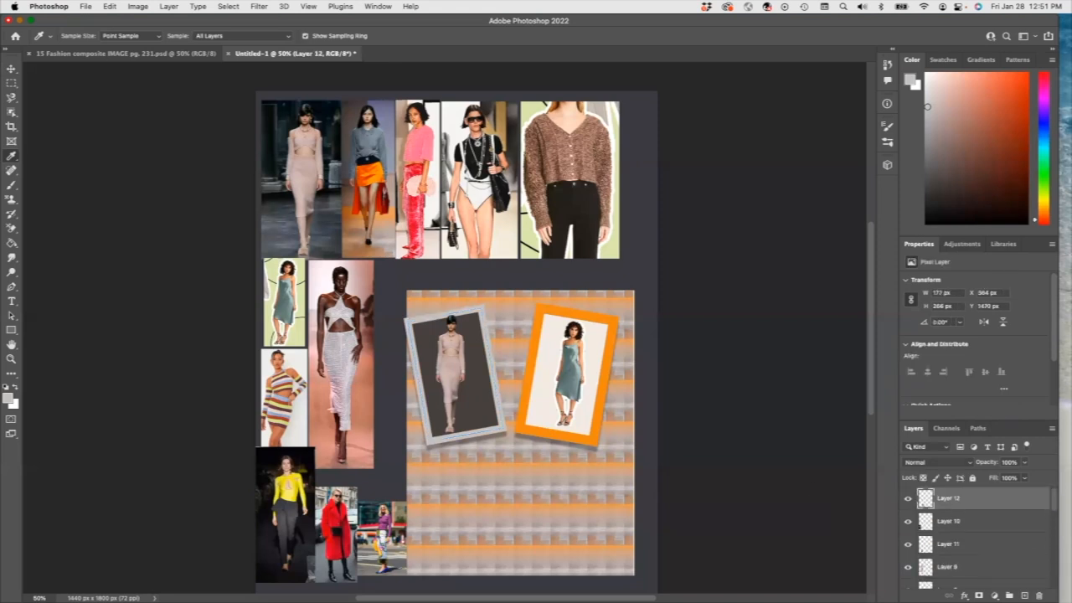
pyautogui.click(1025, 596)
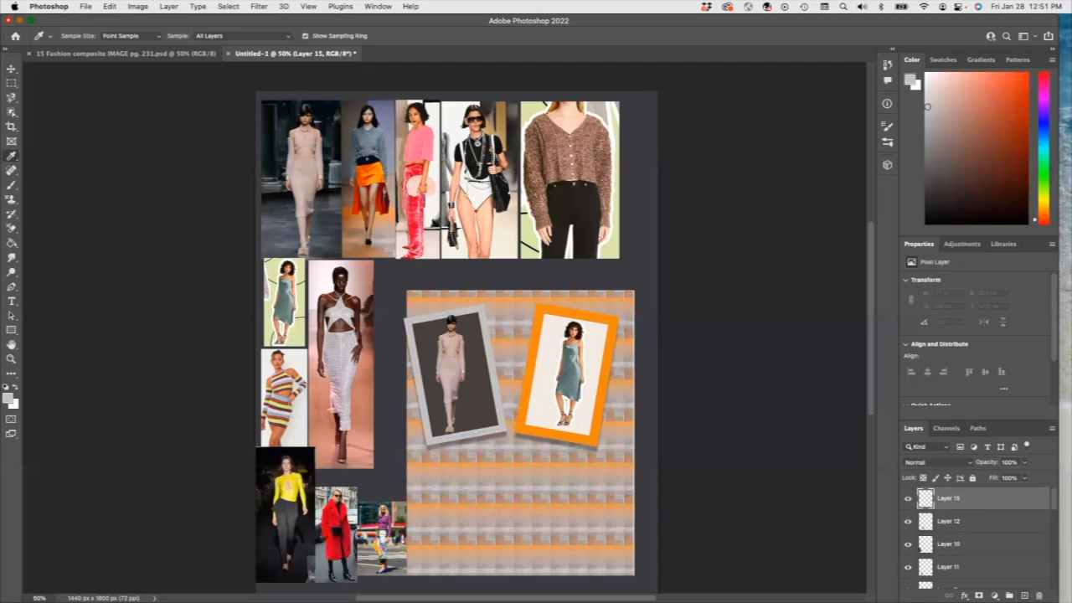
pyautogui.click(10, 331)
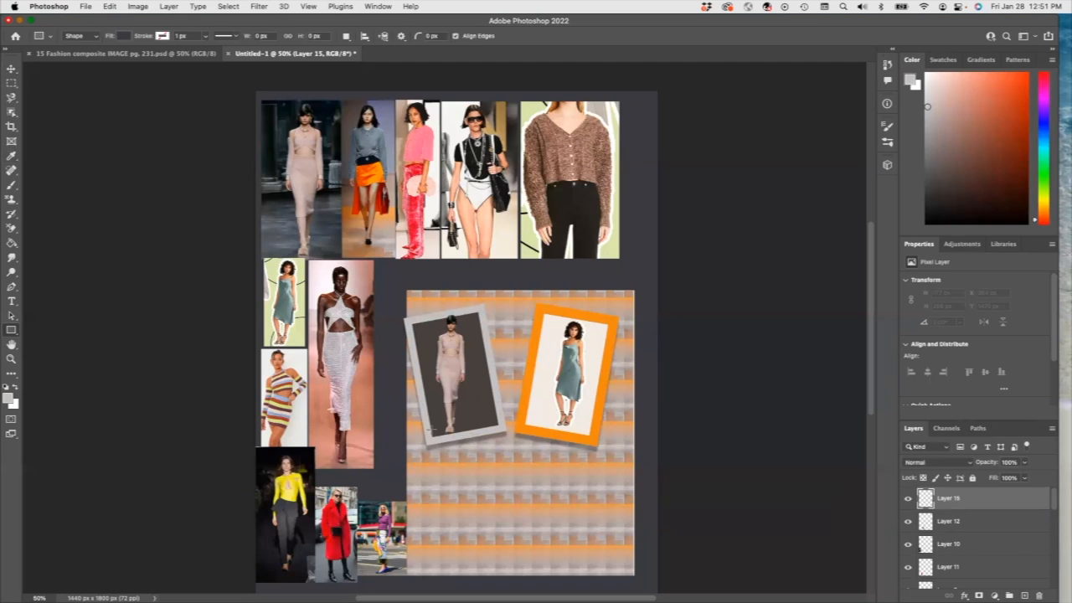
pyautogui.moveTo(443, 426); pyautogui.dragTo(527, 560)
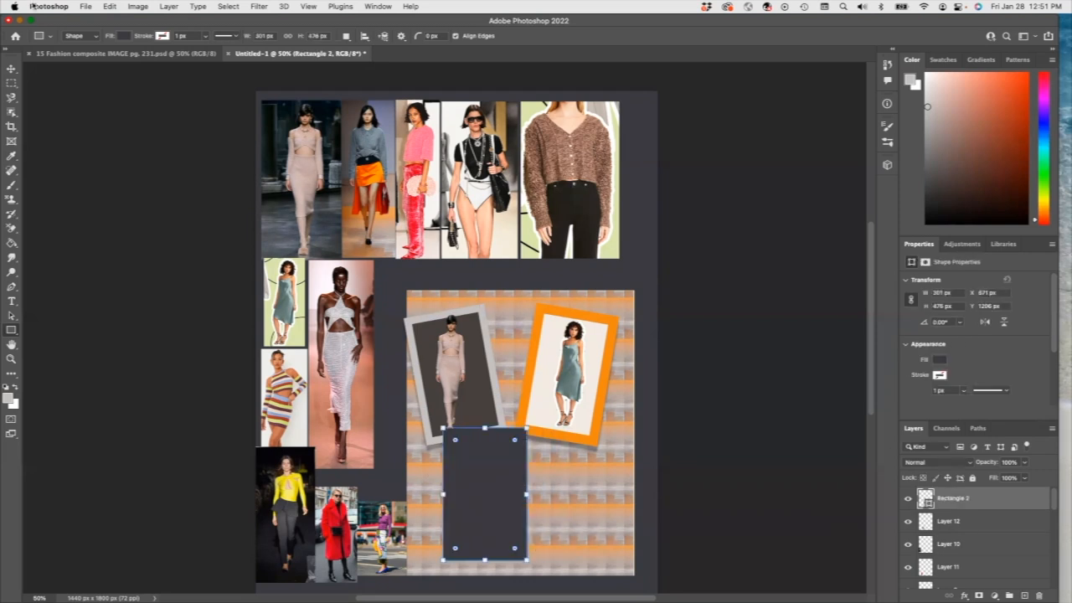
pyautogui.click(13, 68)
pyautogui.moveTo(514, 515); pyautogui.dragTo(539, 508)
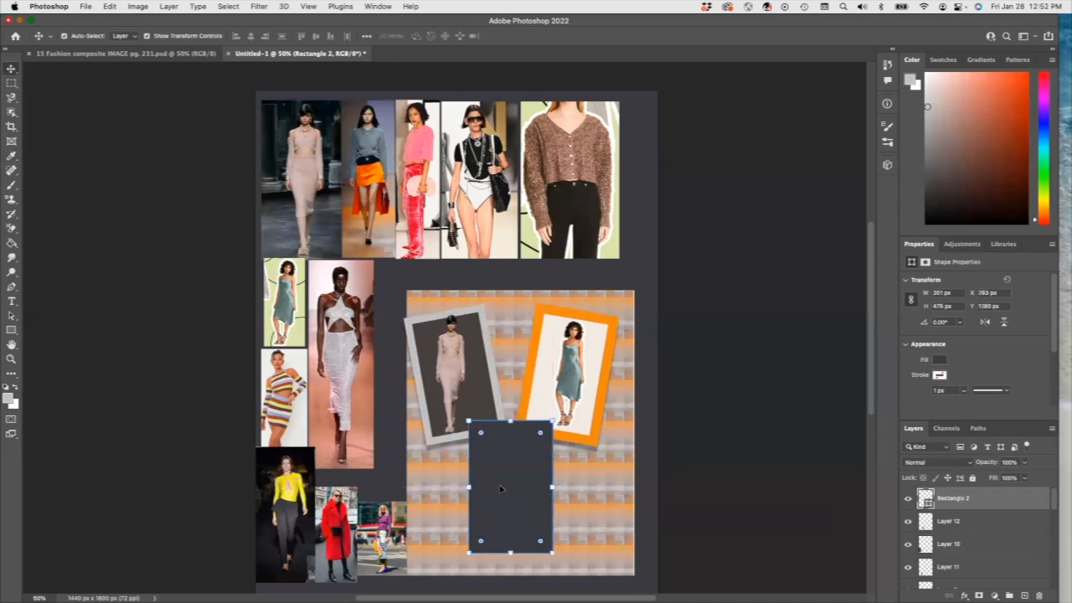
# Step: Fill Rectangle 2 with the night city-skyline pattern and rotate it about 2°
pyautogui.click(940, 359)
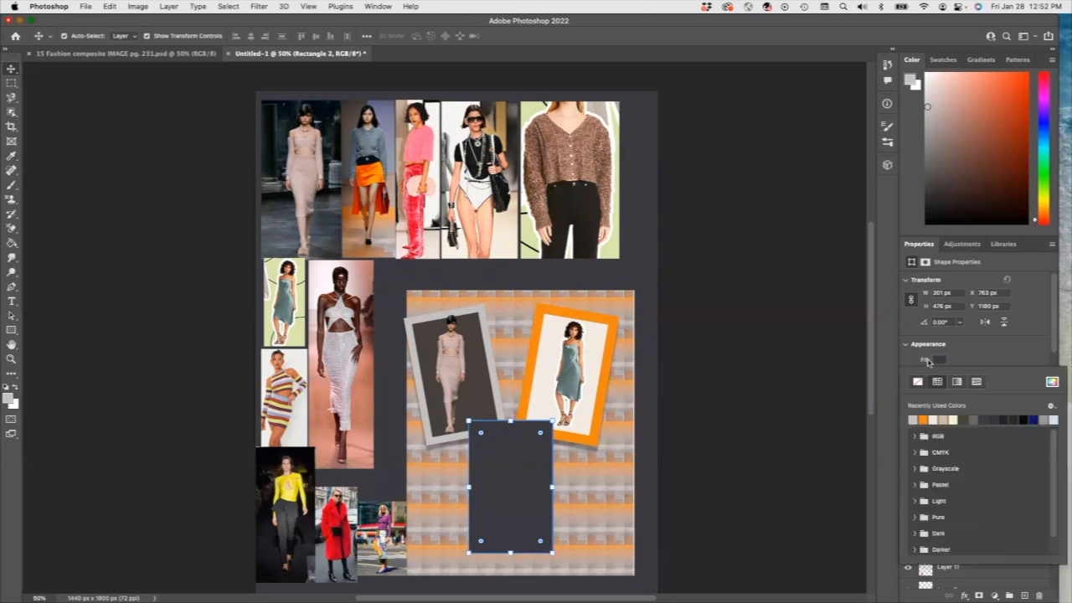
pyautogui.click(977, 382)
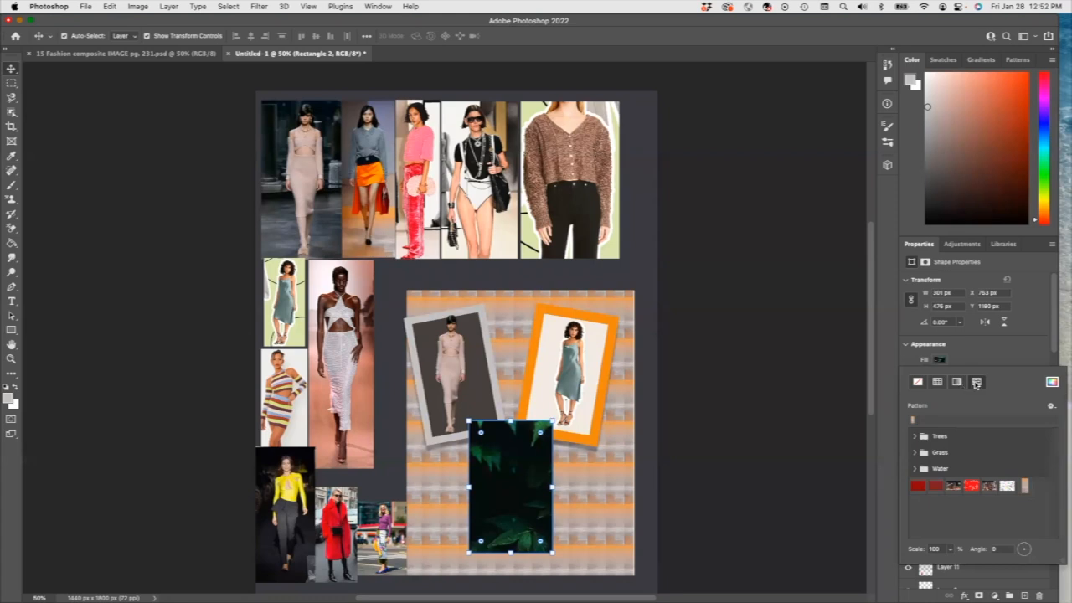
pyautogui.click(1027, 487)
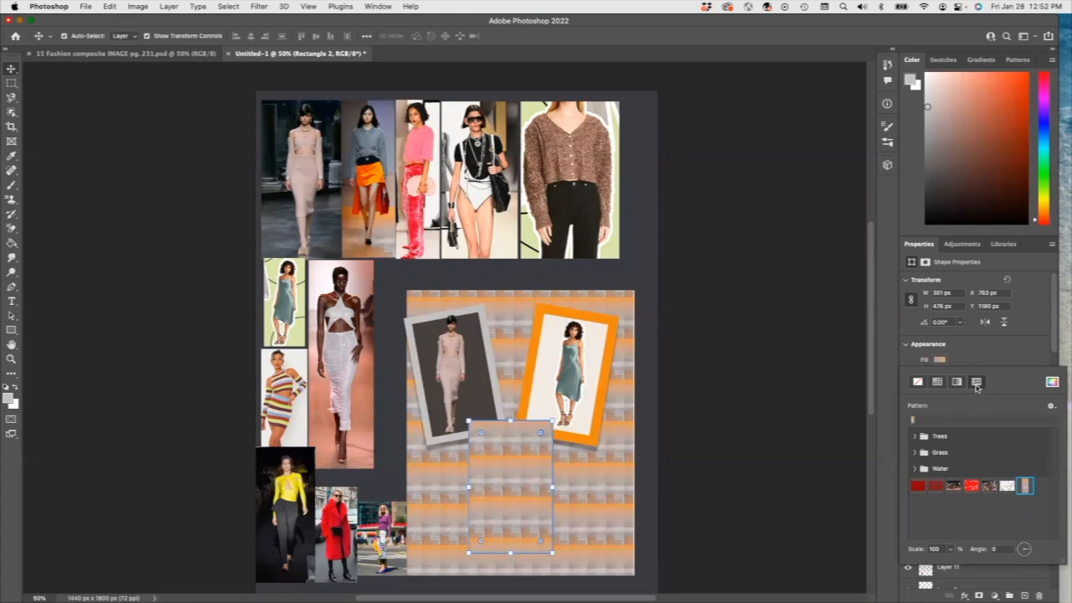
pyautogui.click(1008, 488)
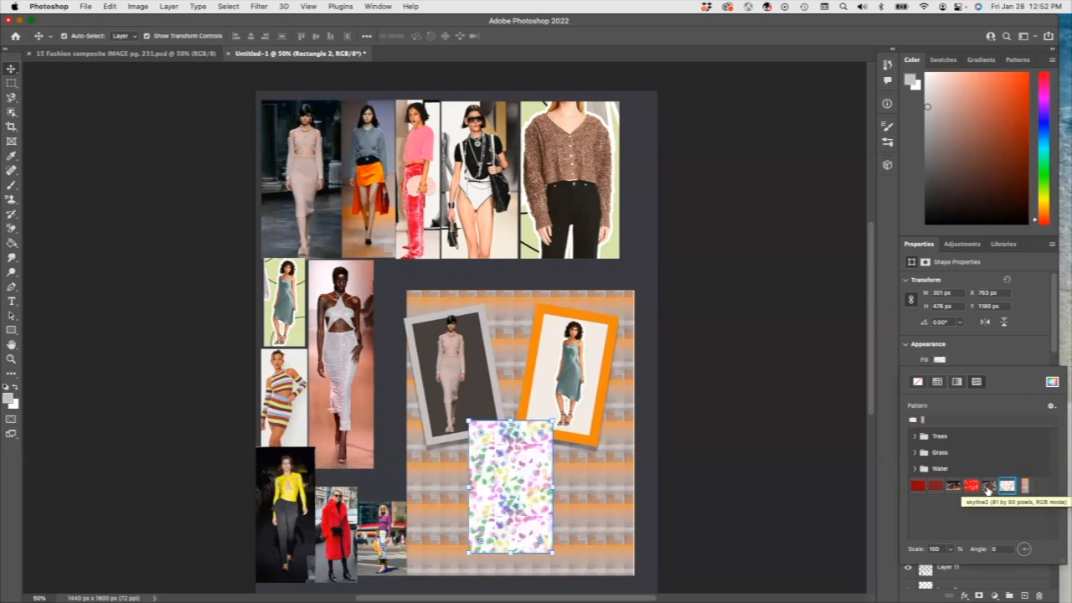
pyautogui.click(990, 487)
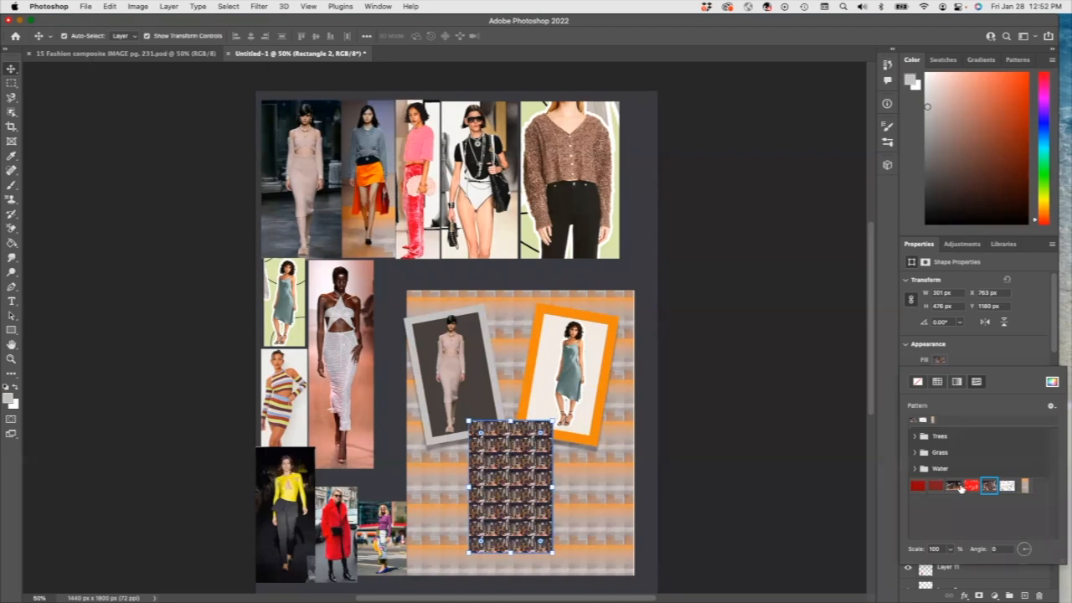
pyautogui.click(970, 486)
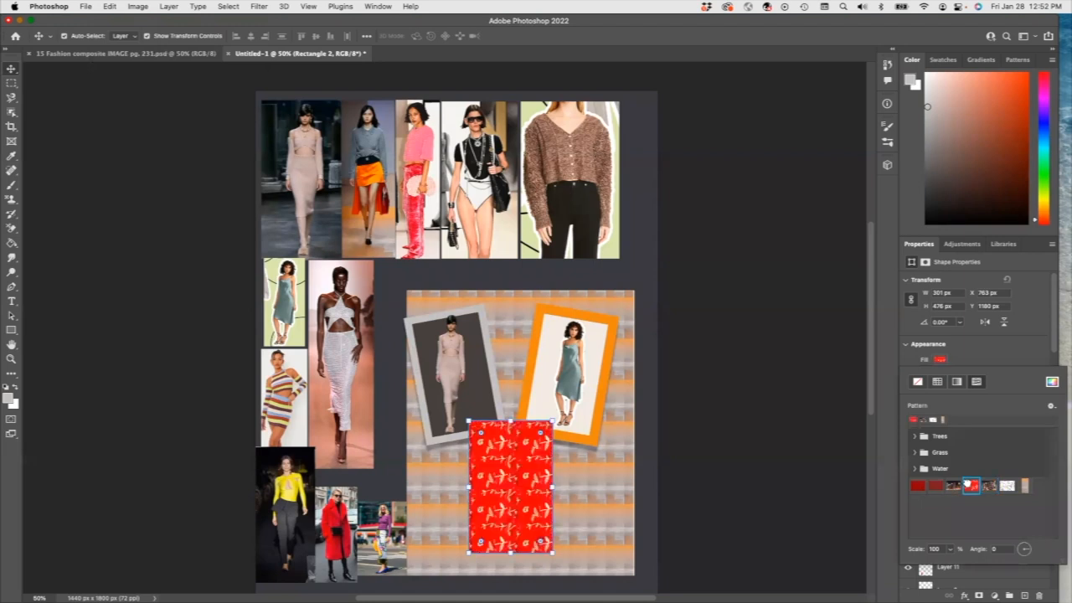
pyautogui.click(954, 486)
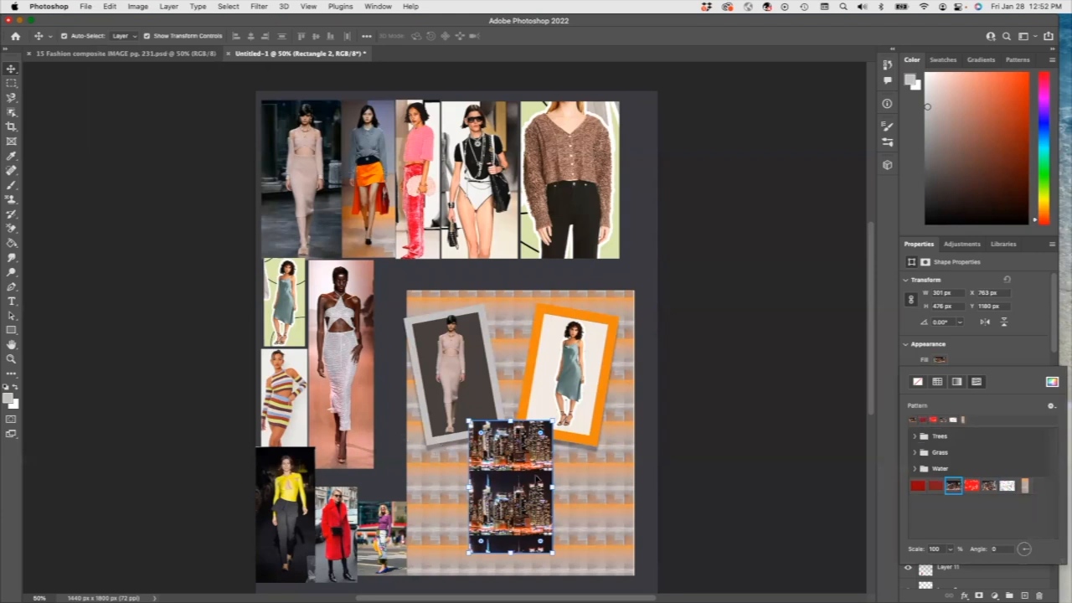
pyautogui.moveTo(562, 562)
pyautogui.mouseDown()
pyautogui.moveTo(572, 450)
pyautogui.moveTo(560, 563)
pyautogui.mouseUp()
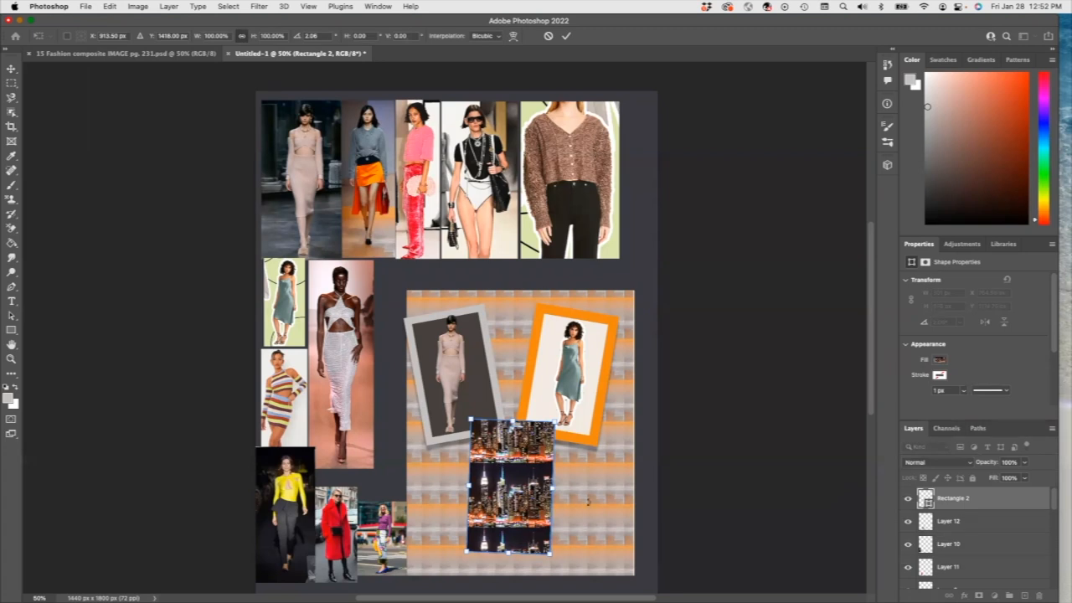
pyautogui.press('Return')
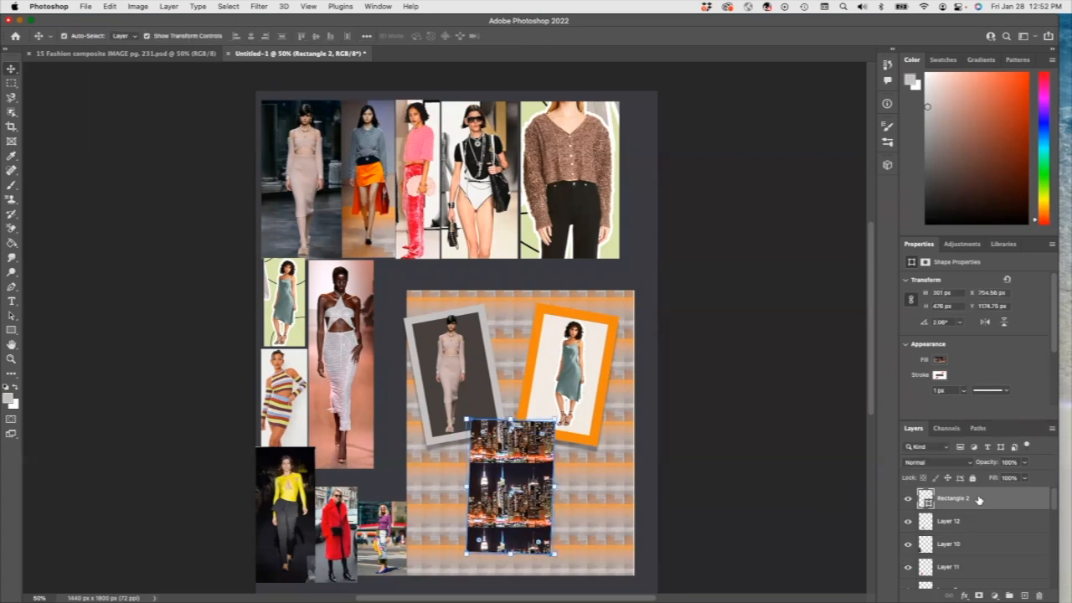
# Step: Add a Drop Shadow to the city-pattern rectangle with its angle set to 48°
pyautogui.click(964, 596)
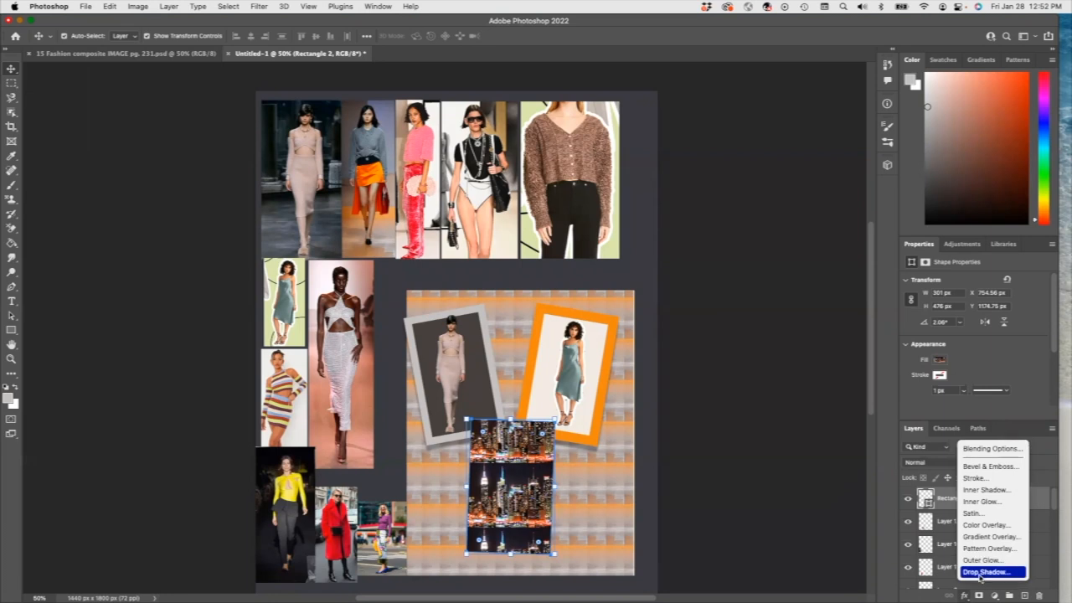
pyautogui.click(980, 574)
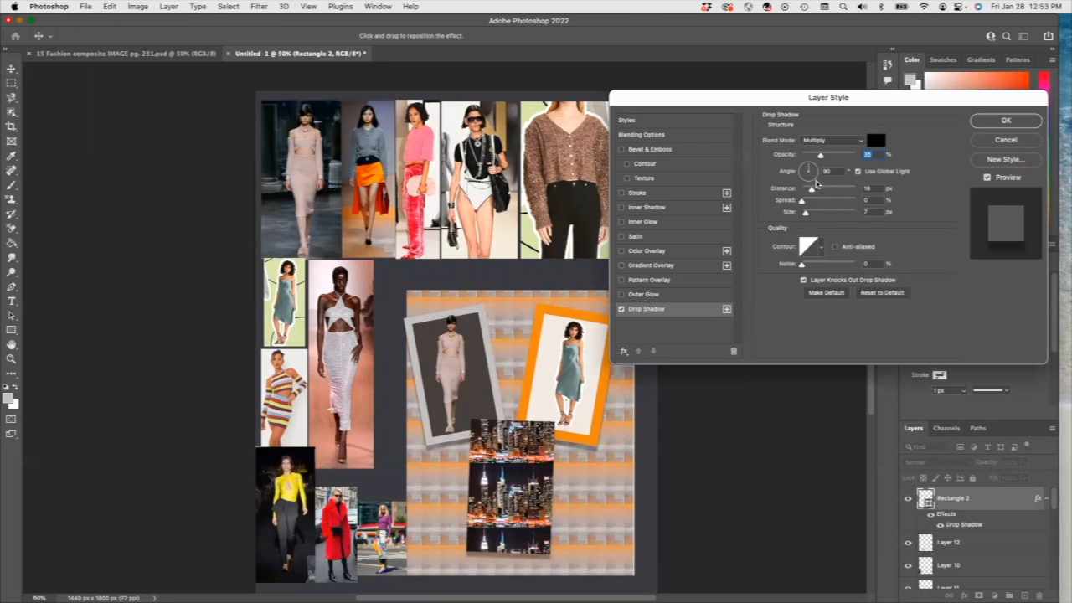
pyautogui.moveTo(809, 168); pyautogui.dragTo(815, 171)
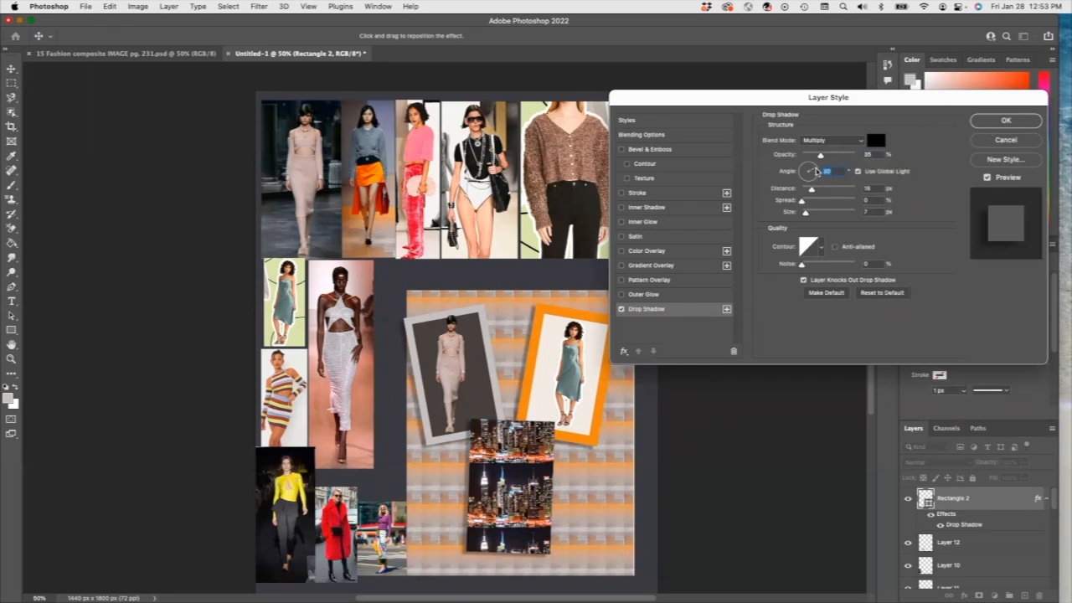
pyautogui.moveTo(816, 171); pyautogui.dragTo(814, 167)
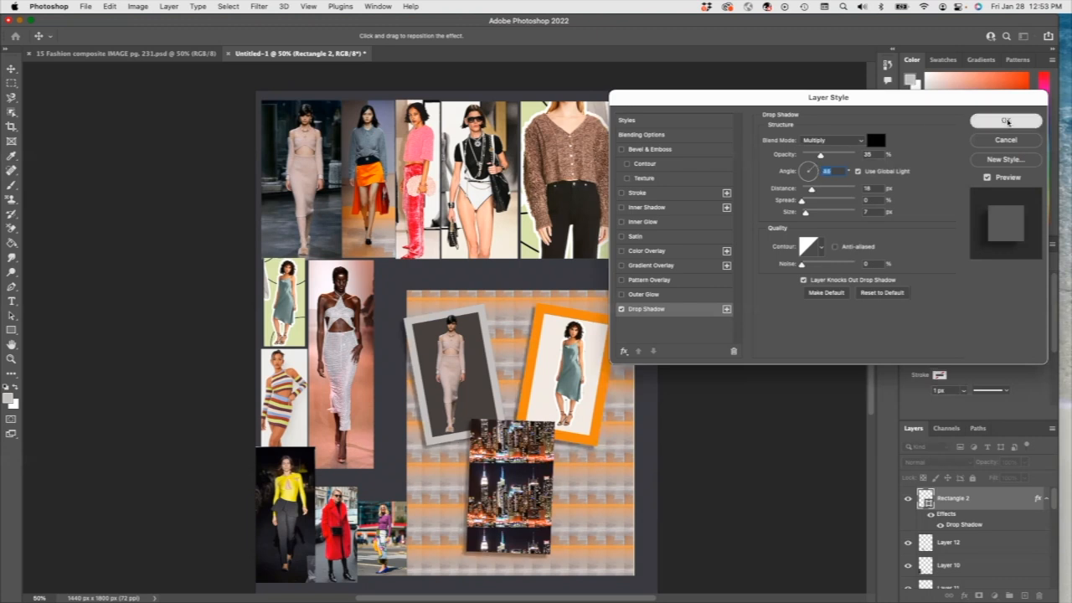
pyautogui.click(1006, 121)
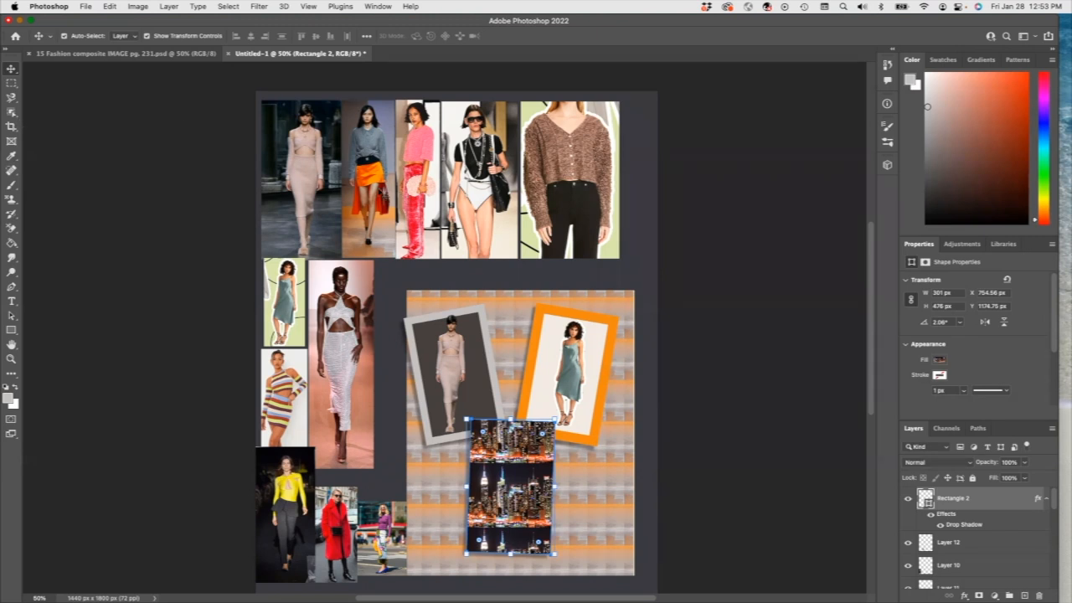
pyautogui.click(381, 193)
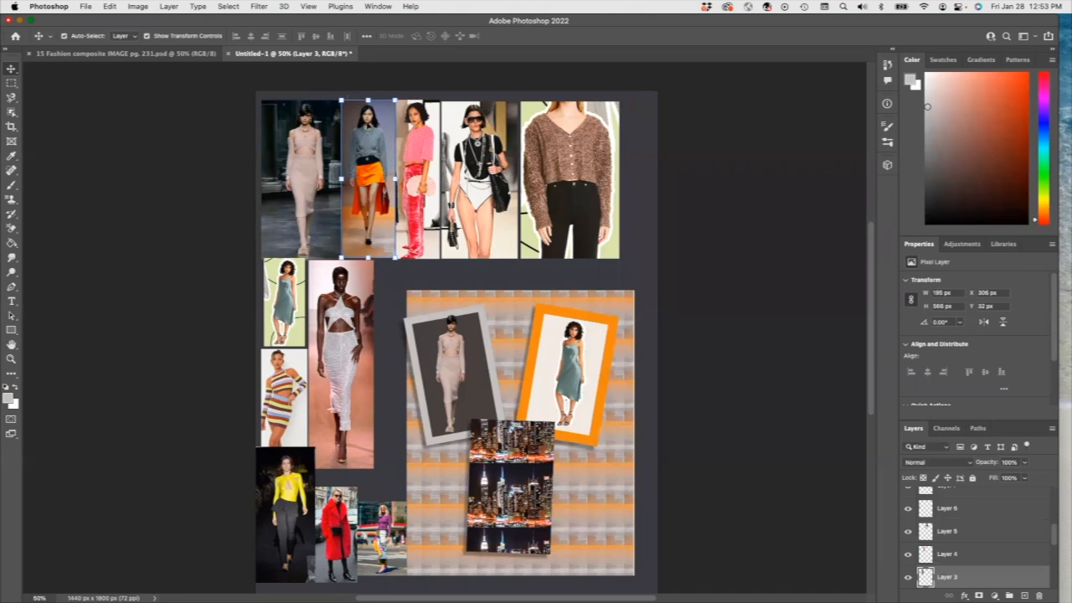
# Step: Duplicate the orange-skirt runway photo layer as Layer 3 copy
pyautogui.click(109, 7)
pyautogui.click(142, 88)
pyautogui.click(511, 487)
pyautogui.rightClick(497, 444)
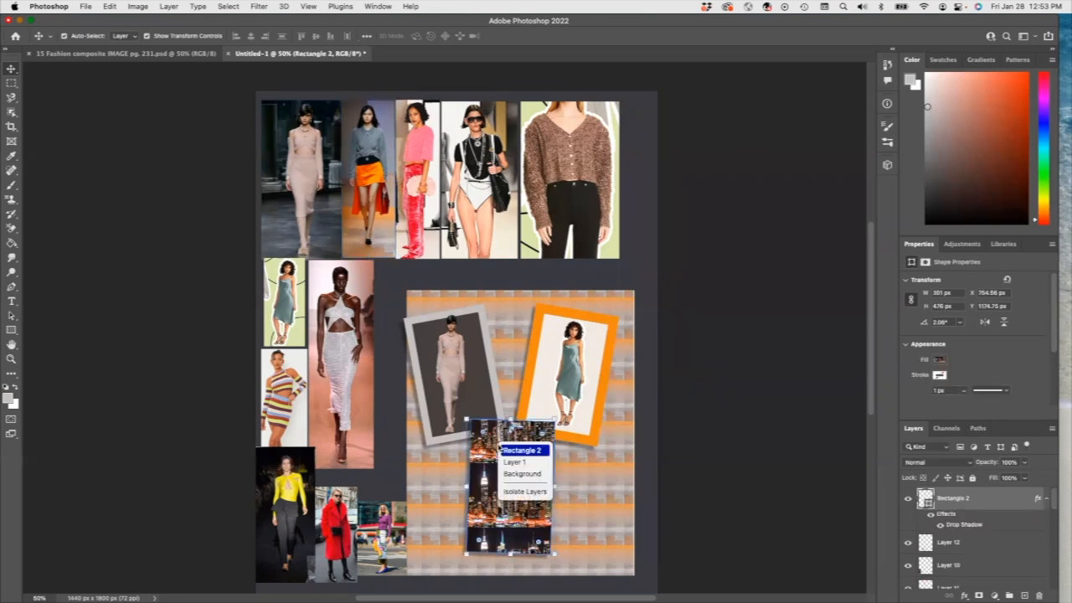
pyautogui.press('Escape')
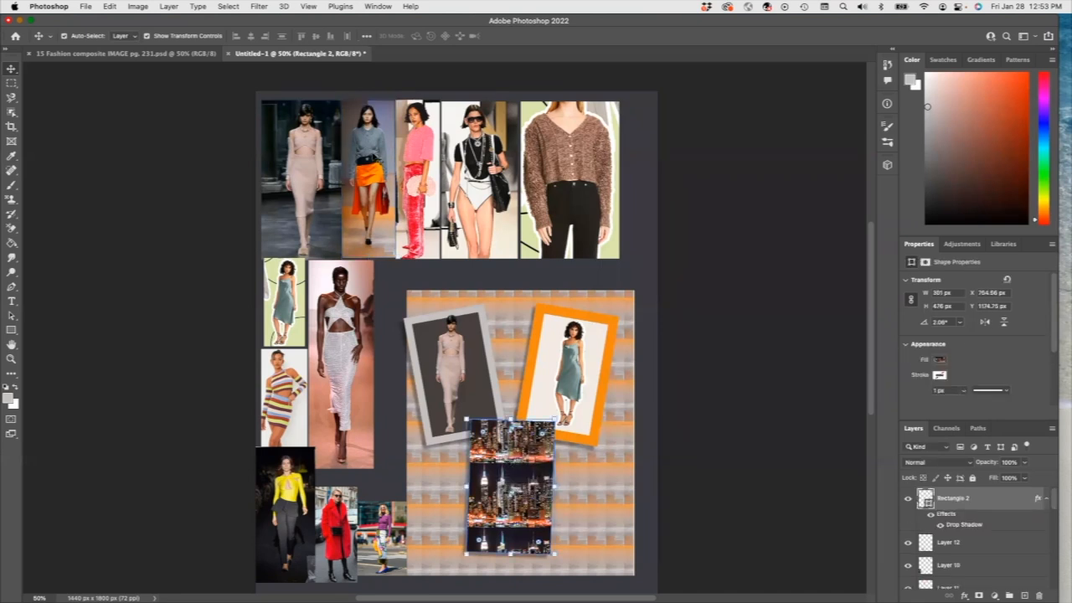
pyautogui.click(377, 161)
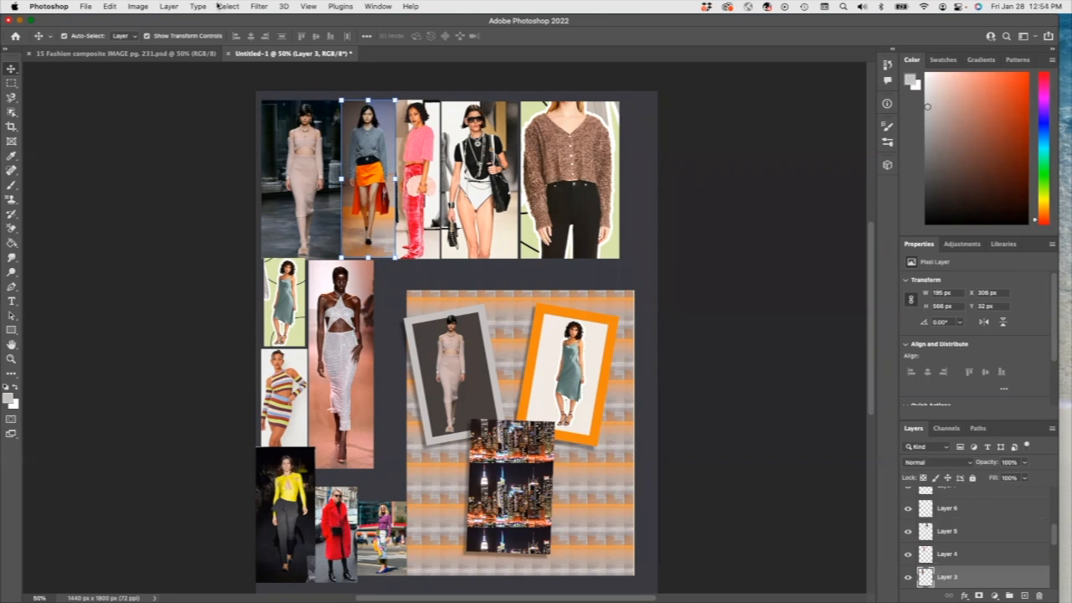
pyautogui.click(168, 6)
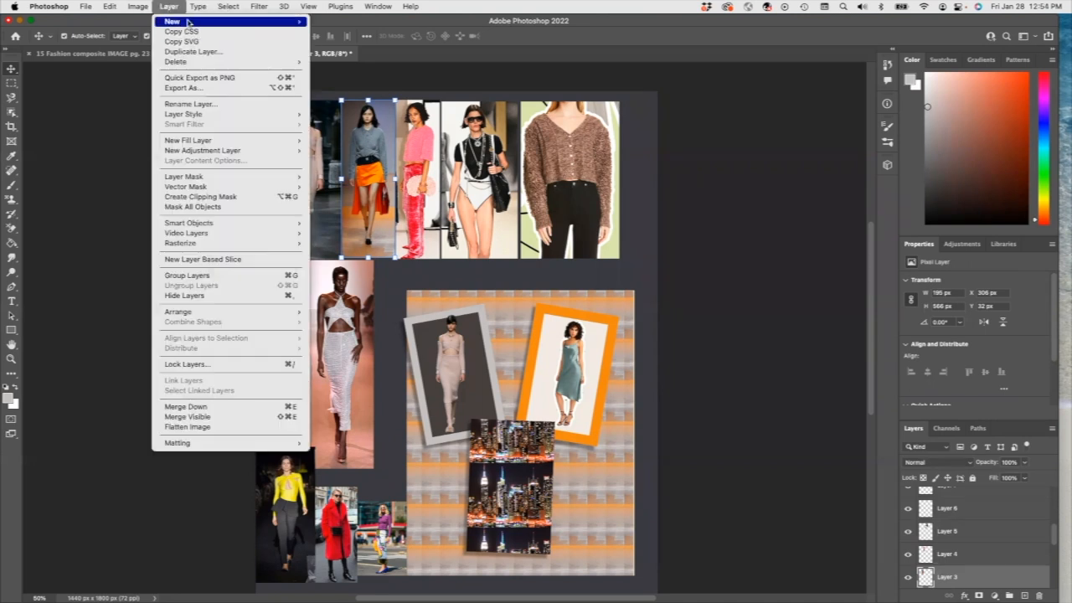
pyautogui.click(207, 52)
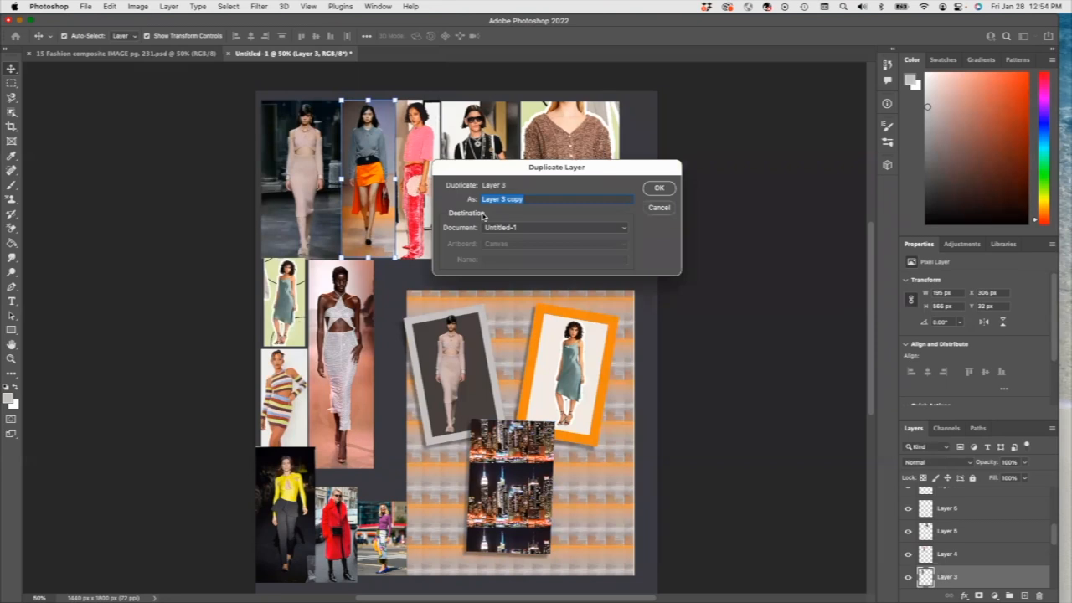
pyautogui.click(661, 186)
# Step: Move Layer 3 copy above Rectangle 2 and scale it to about 75% inside the city rectangle
pyautogui.moveTo(379, 186); pyautogui.dragTo(640, 397)
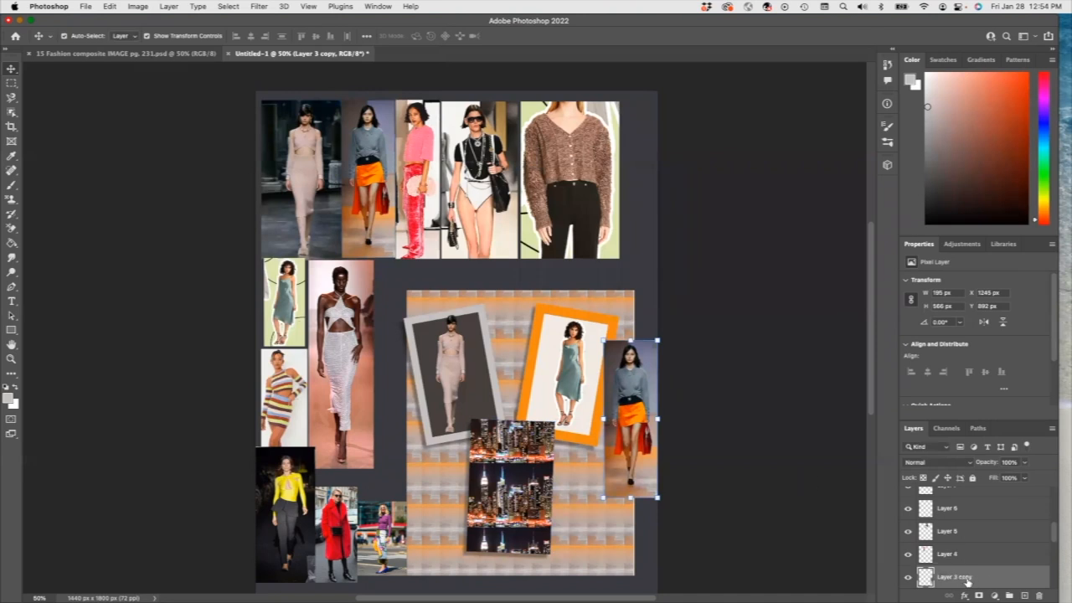
pyautogui.moveTo(956, 576); pyautogui.dragTo(954, 504)
pyautogui.moveTo(1053, 538); pyautogui.dragTo(1053, 524)
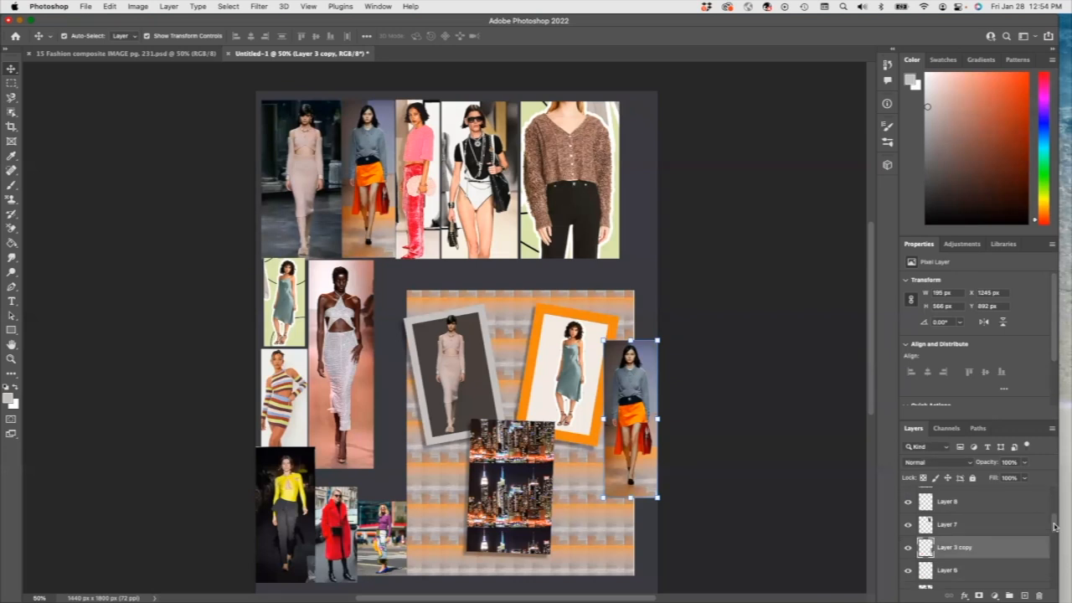
pyautogui.moveTo(987, 547); pyautogui.dragTo(972, 495)
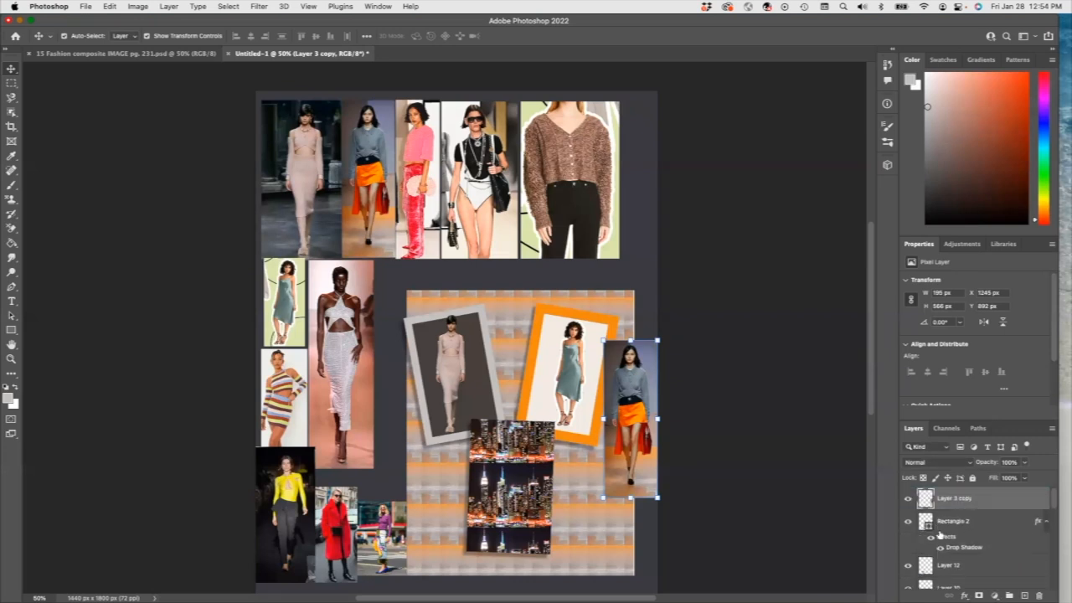
pyautogui.moveTo(637, 418); pyautogui.dragTo(512, 475)
pyautogui.moveTo(534, 398); pyautogui.dragTo(512, 471)
pyautogui.moveTo(529, 543); pyautogui.dragTo(531, 549)
# Step: Give Rectangle 2 a black outline about 27.8 px wide
pyautogui.click(974, 523)
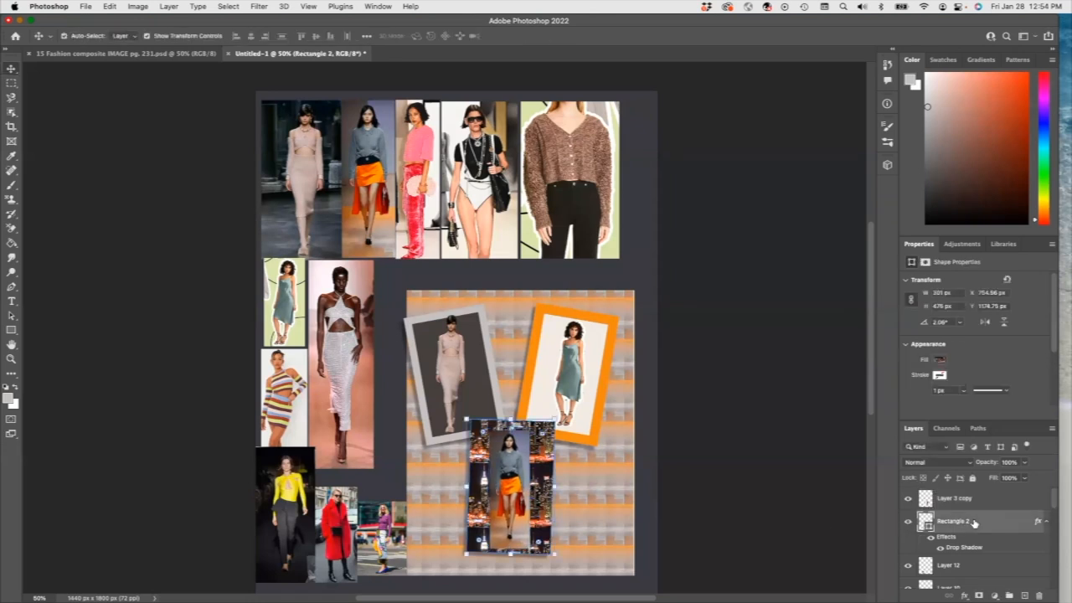
pyautogui.click(939, 377)
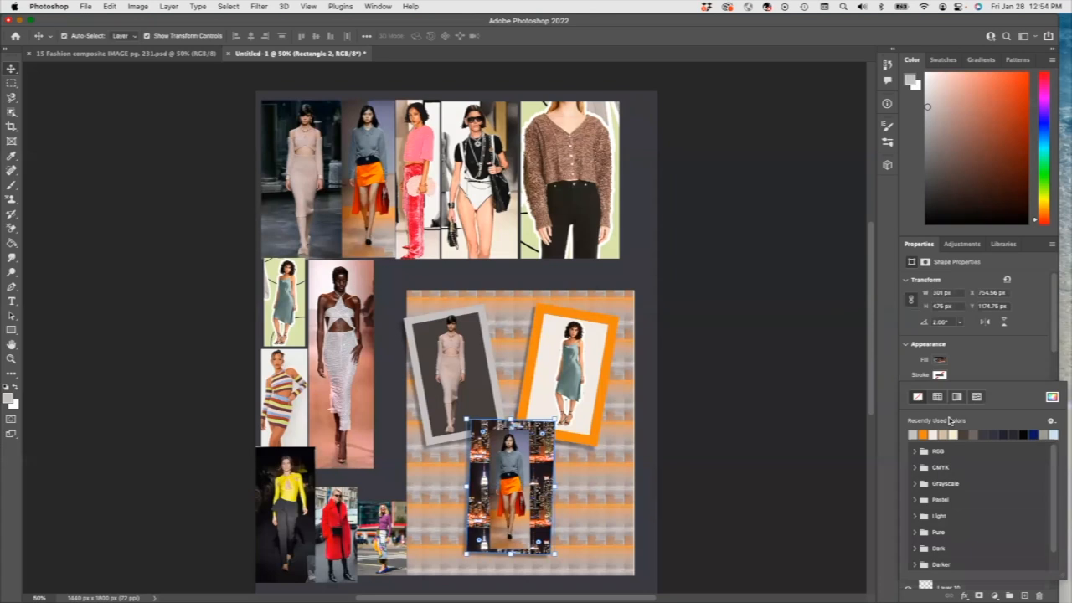
pyautogui.click(1023, 434)
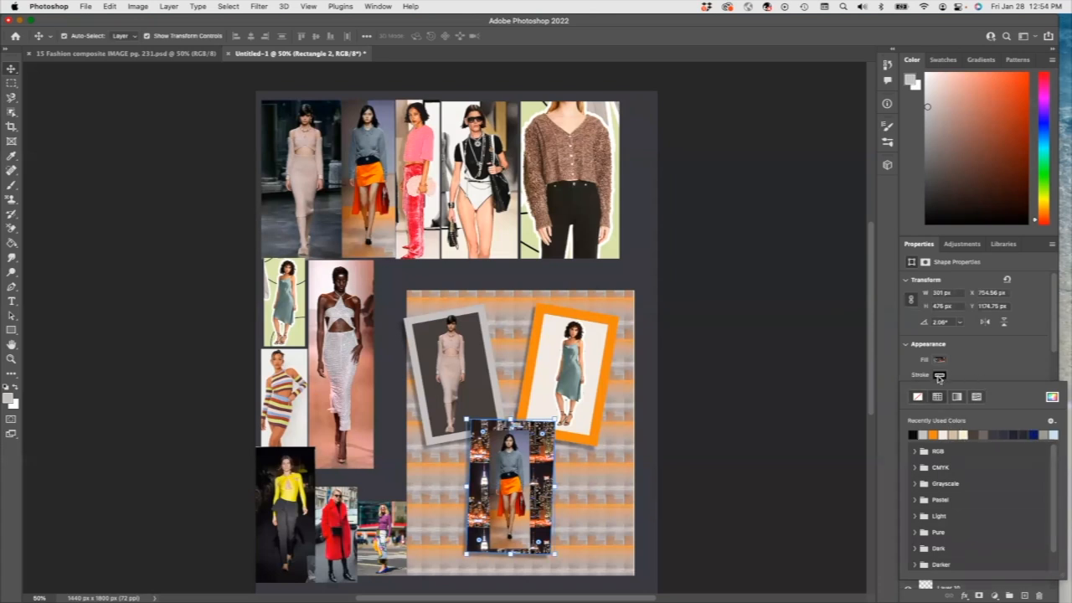
pyautogui.click(939, 377)
pyautogui.click(963, 390)
pyautogui.moveTo(964, 409); pyautogui.dragTo(987, 406)
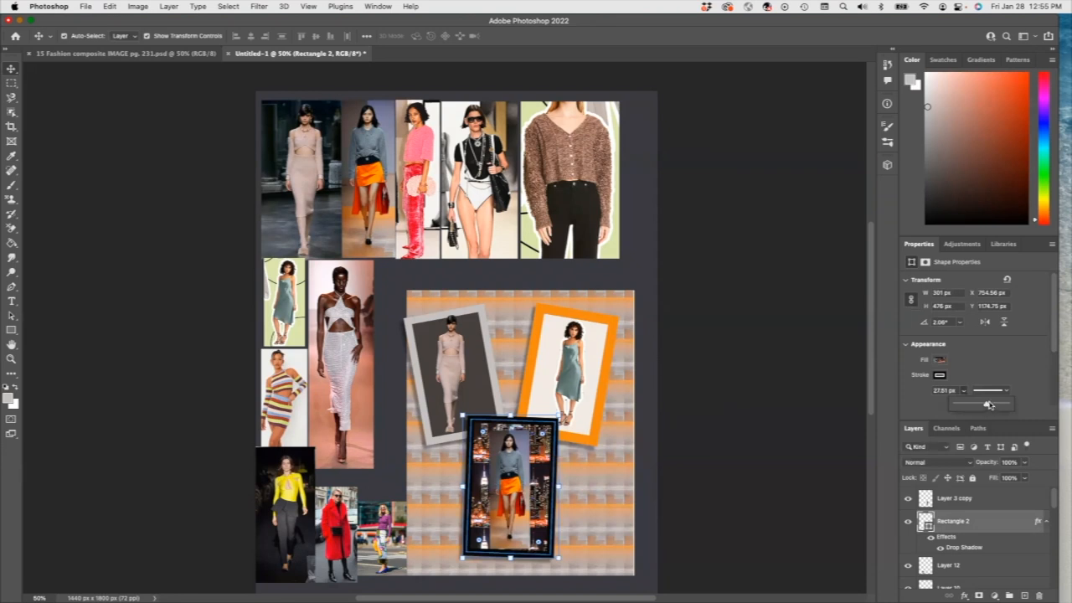
# Step: Add a smooth Inner Bevel & Emboss effect to the city frame
pyautogui.click(965, 596)
pyautogui.click(990, 468)
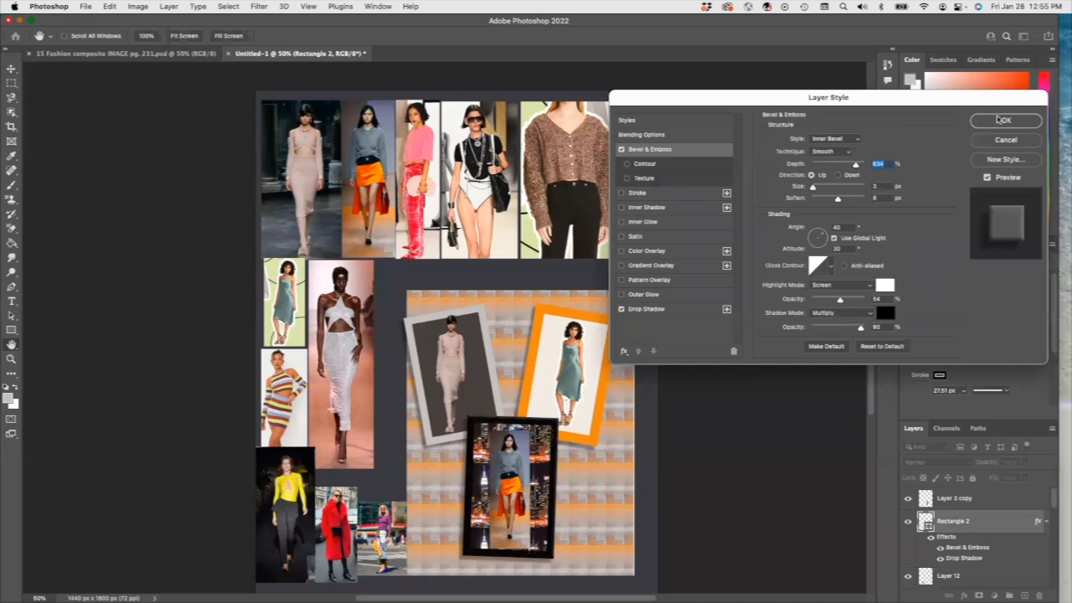
pyautogui.click(1005, 122)
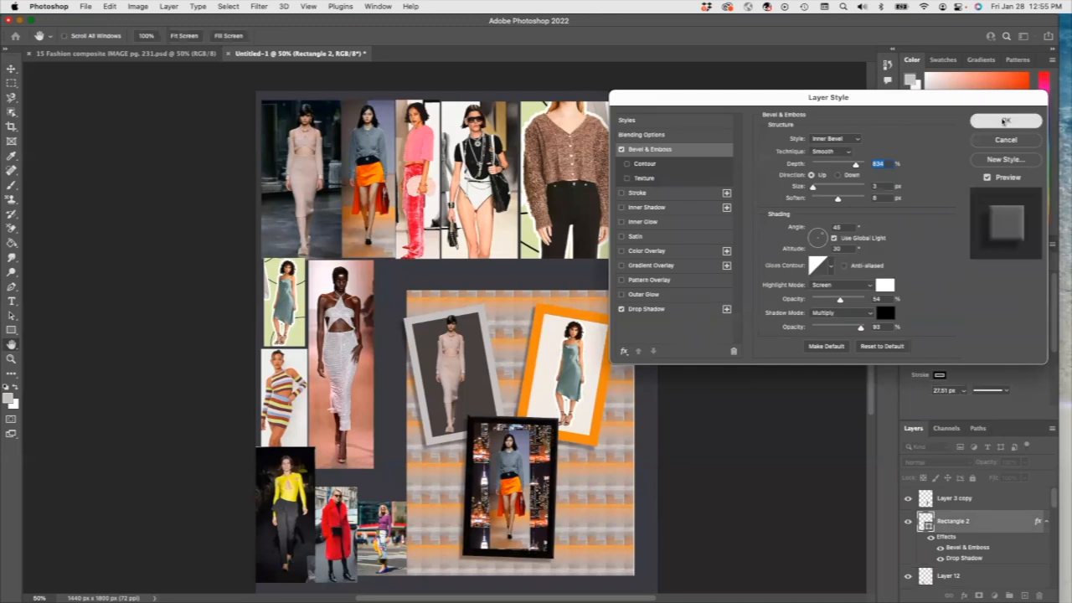
pyautogui.click(585, 438)
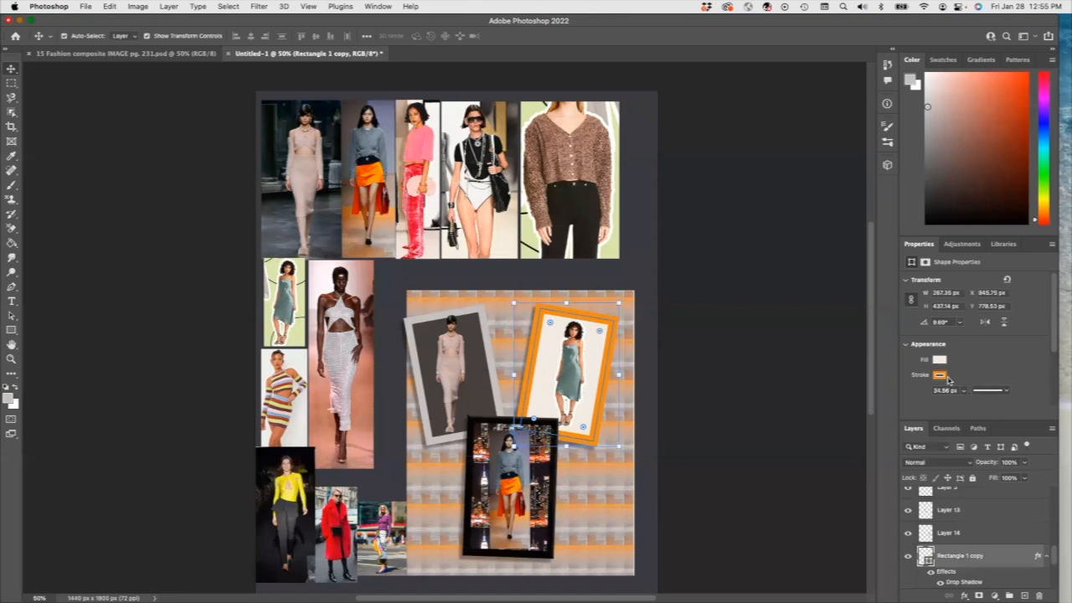
# Step: Add Bevel & Emboss to the orange-bordered frame, Rectangle 1 copy
pyautogui.click(964, 596)
pyautogui.click(976, 470)
pyautogui.click(1006, 122)
# Step: Add Bevel & Emboss to the grey-bordered frame, Rectangle 1, then deselect
pyautogui.click(471, 320)
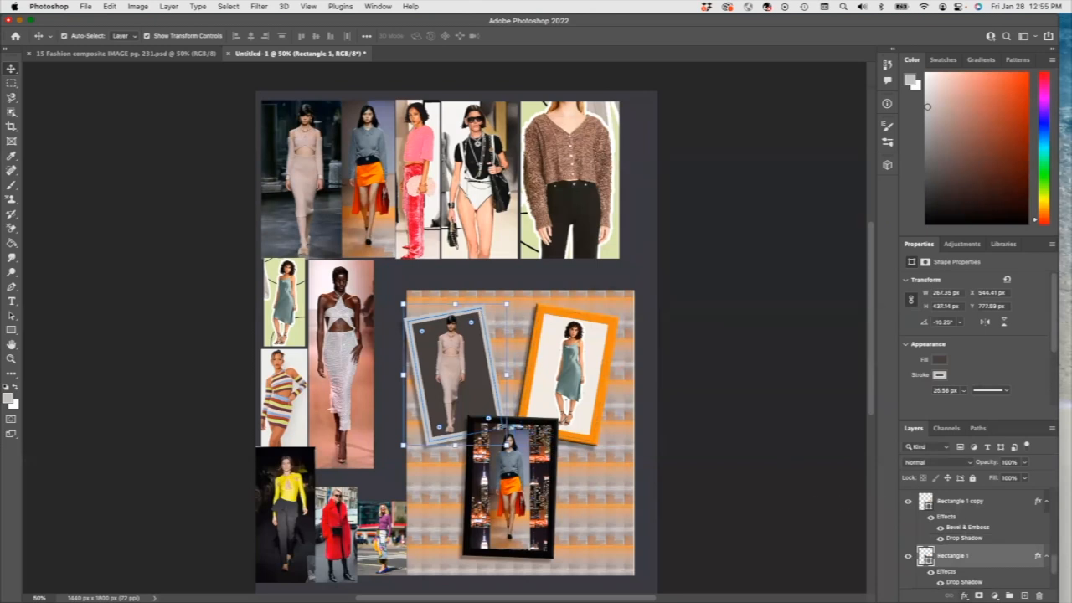
pyautogui.click(965, 596)
pyautogui.click(991, 466)
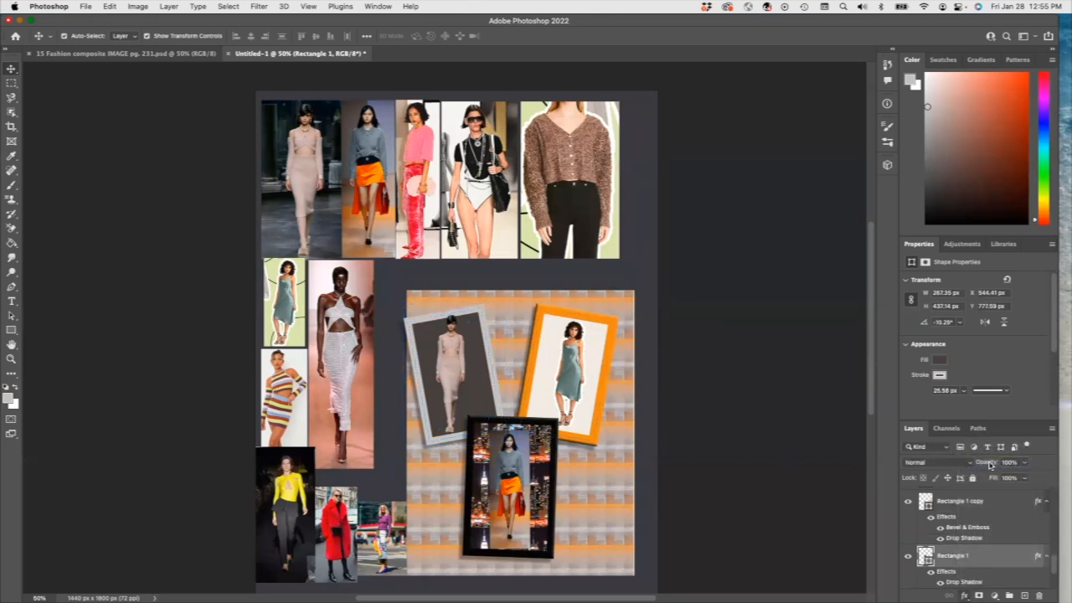
pyautogui.click(993, 117)
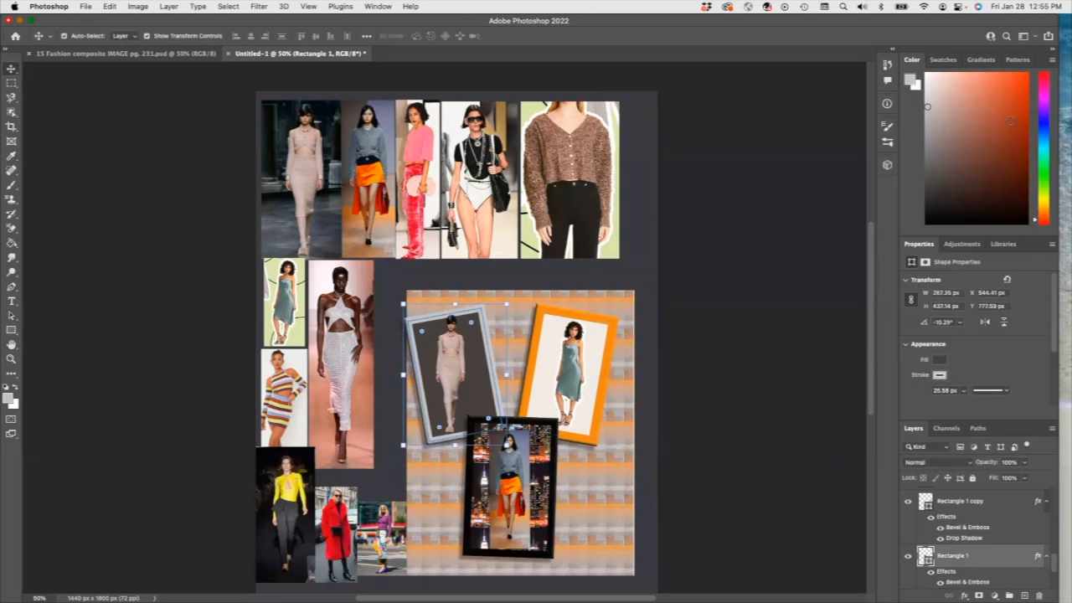
pyautogui.click(691, 429)
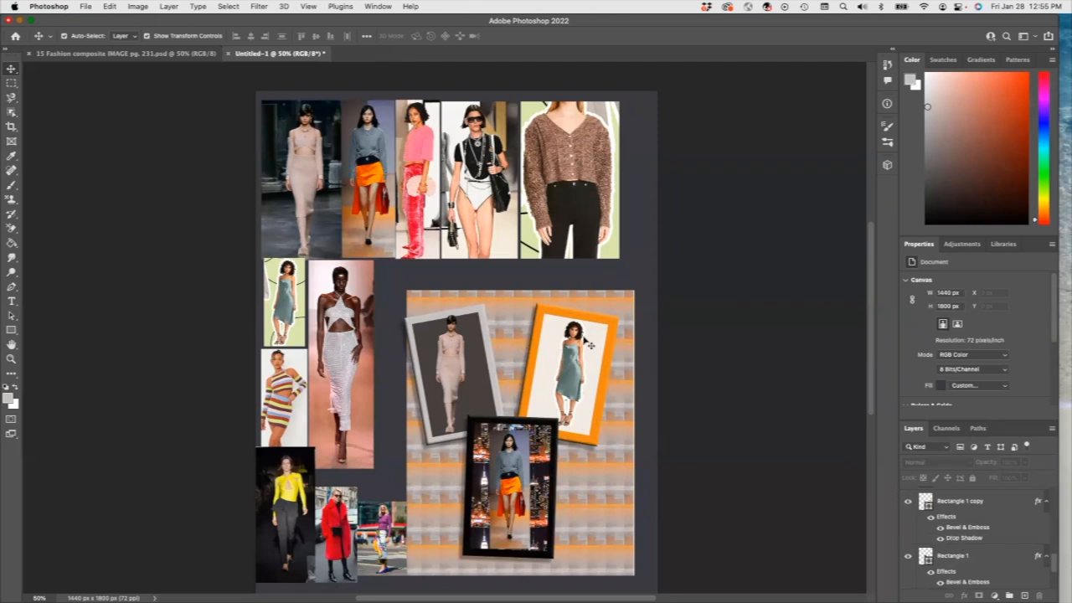
# Step: Select Rectangle 2 together with Layer 3 copy and link the two layers
pyautogui.click(511, 482)
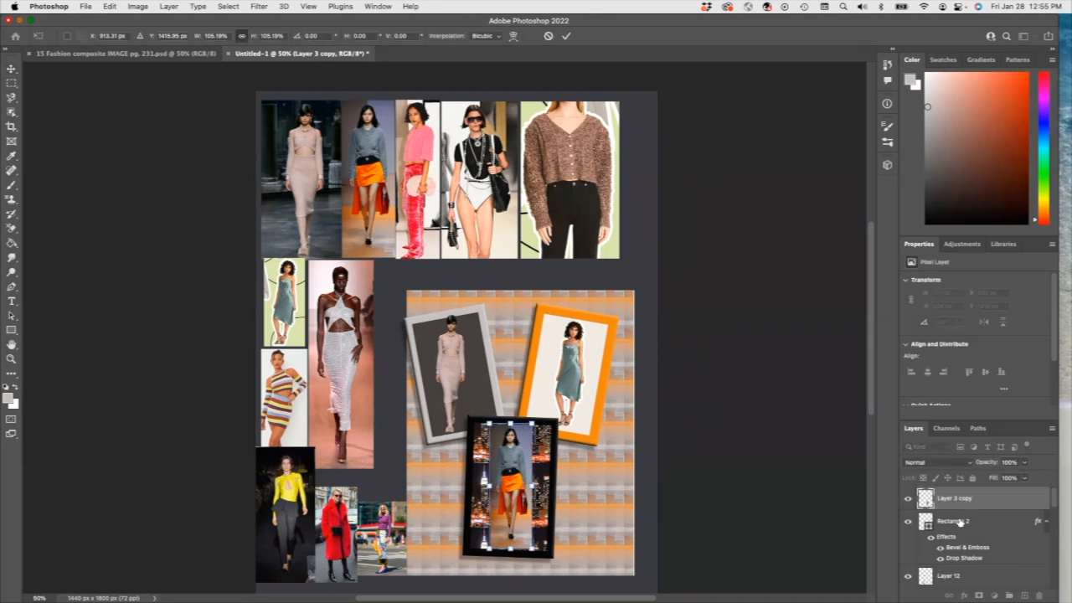
pyautogui.click(955, 521)
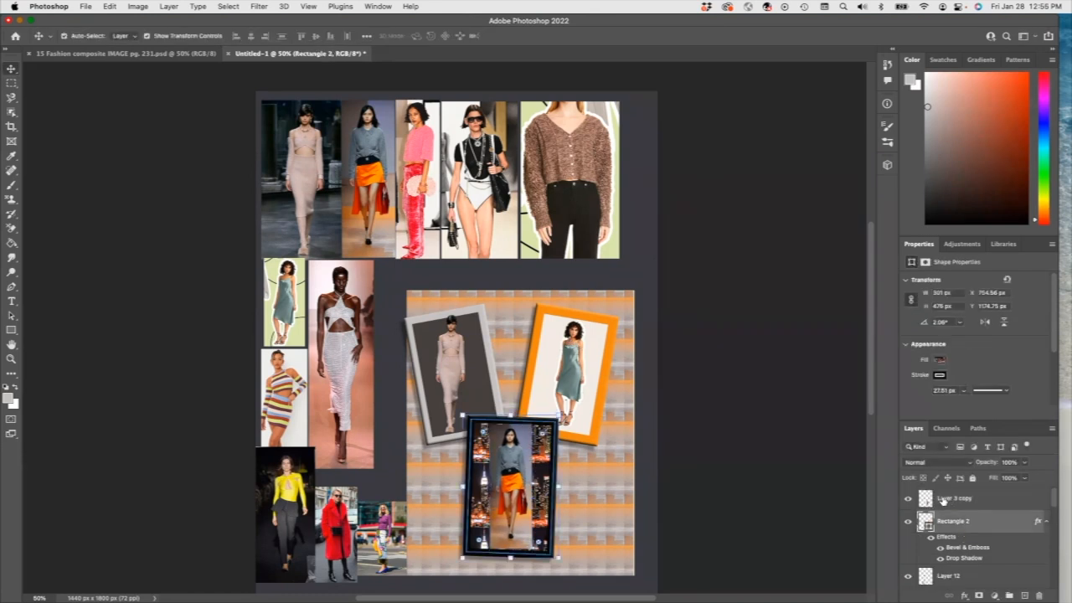
pyautogui.click(907, 501)
pyautogui.click(907, 501)
pyautogui.click(957, 499)
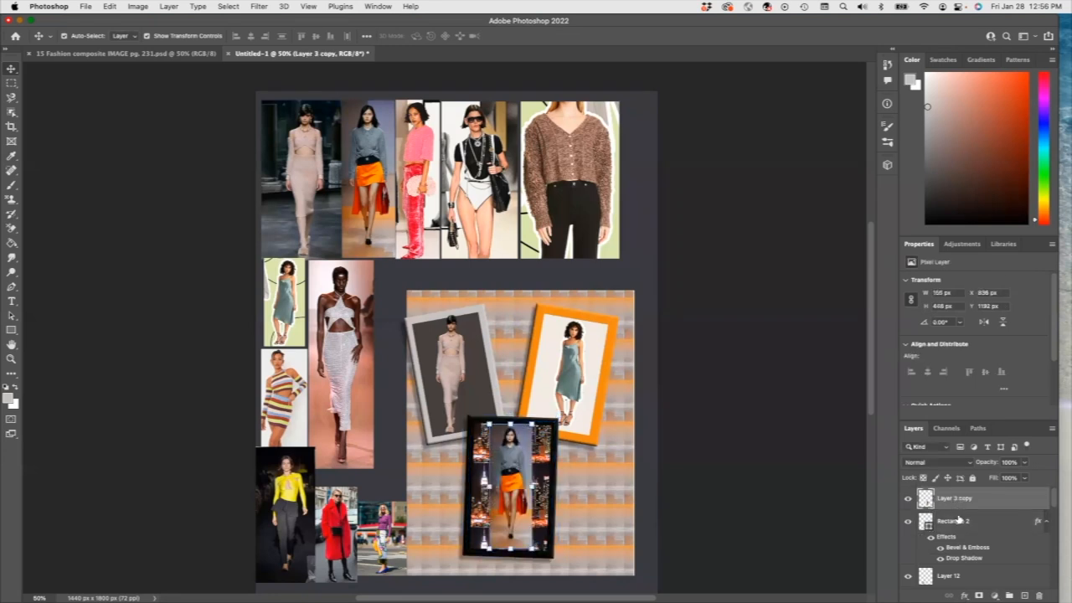
pyautogui.click(960, 520)
pyautogui.keyDown('shift'); pyautogui.click(953, 499); pyautogui.keyUp('shift')
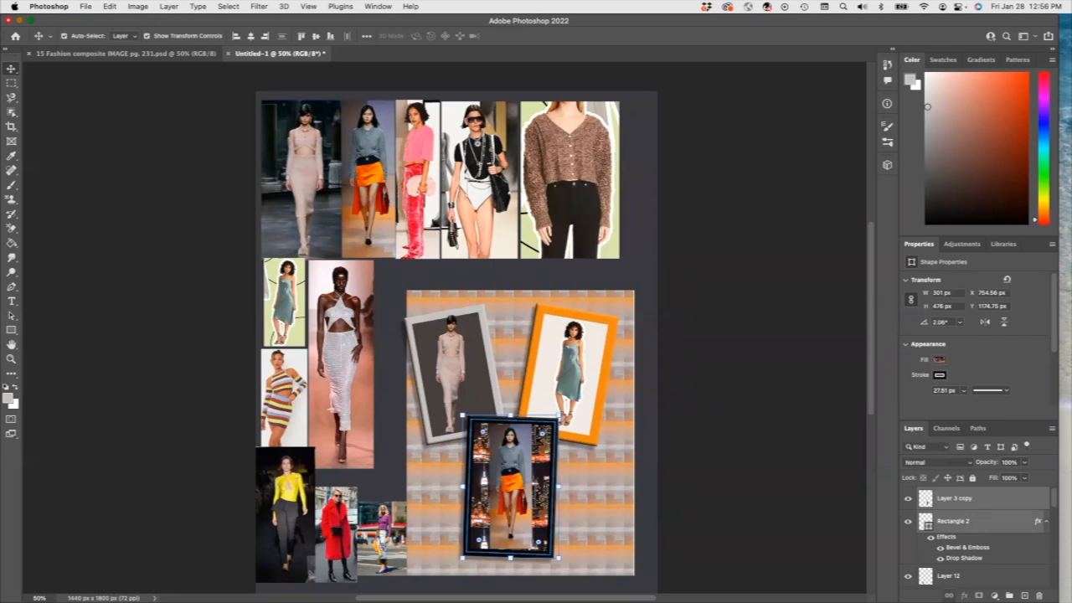
pyautogui.click(603, 404)
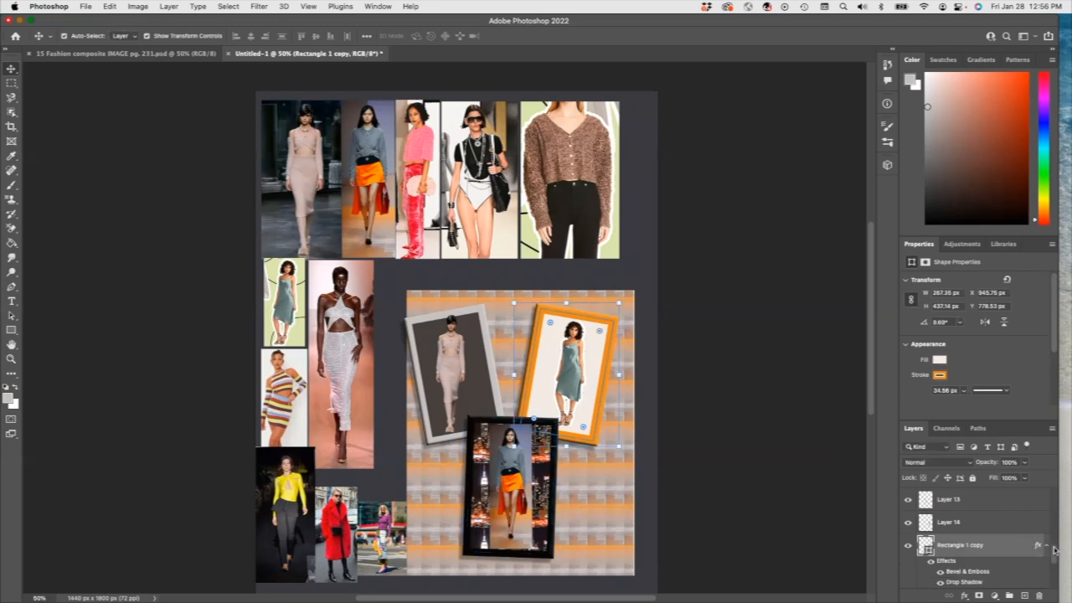
# Step: Move the city photo to the top of the panel, with the orange and grey framed photos below it
pyautogui.click(468, 343)
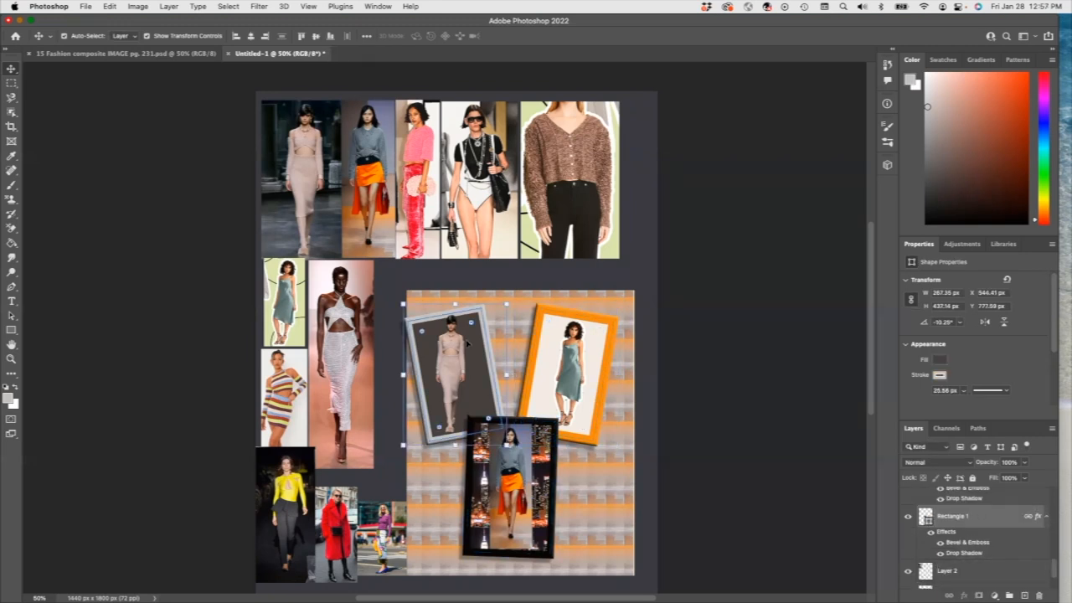
pyautogui.click(545, 481)
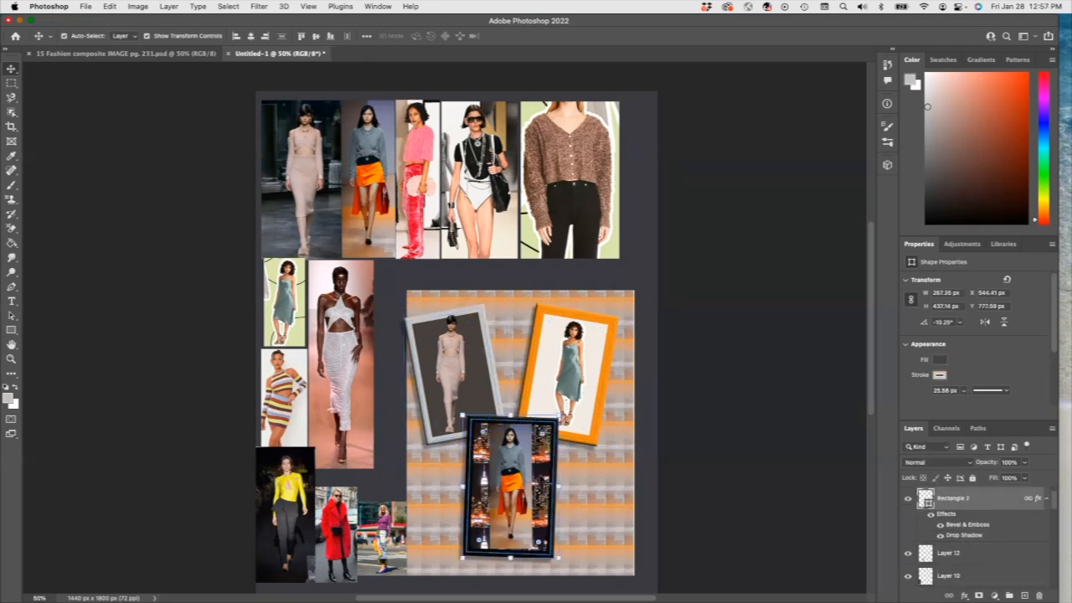
pyautogui.moveTo(557, 446); pyautogui.dragTo(563, 332)
pyautogui.moveTo(605, 394); pyautogui.dragTo(634, 450)
pyautogui.moveTo(609, 536); pyautogui.dragTo(597, 536)
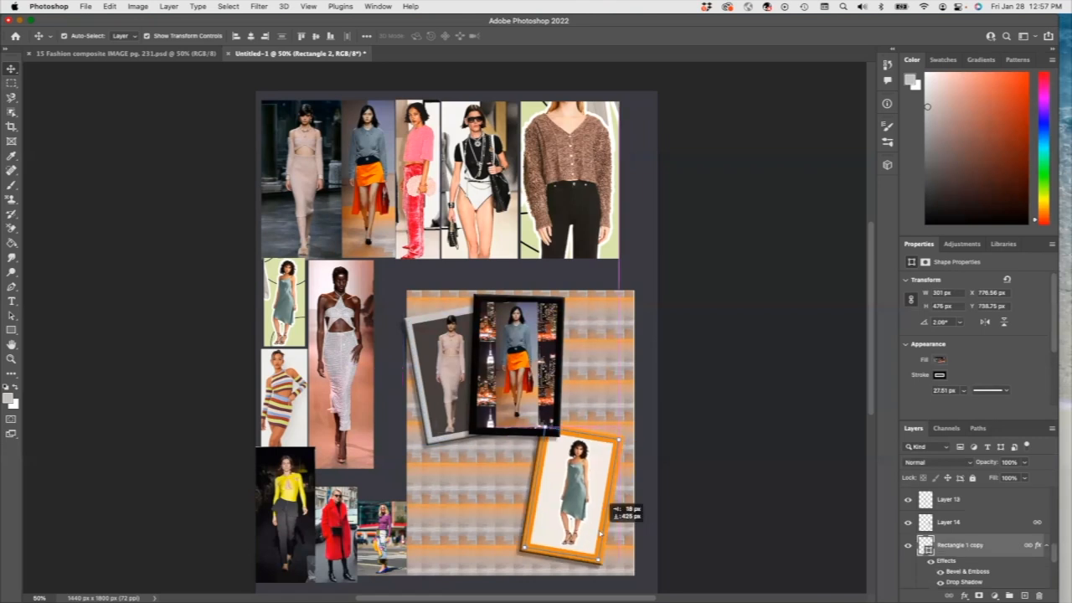
pyautogui.moveTo(441, 447); pyautogui.dragTo(447, 513)
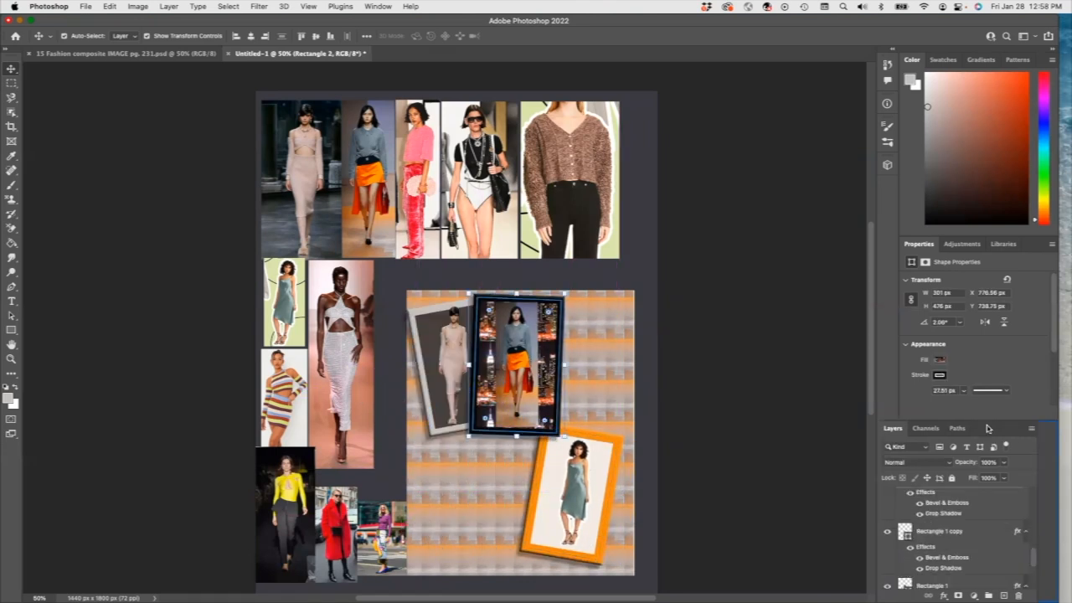
# Step: Float and enlarge the Layers panel, then move the city frame layer lower in the stack
pyautogui.moveTo(987, 428); pyautogui.dragTo(737, 110)
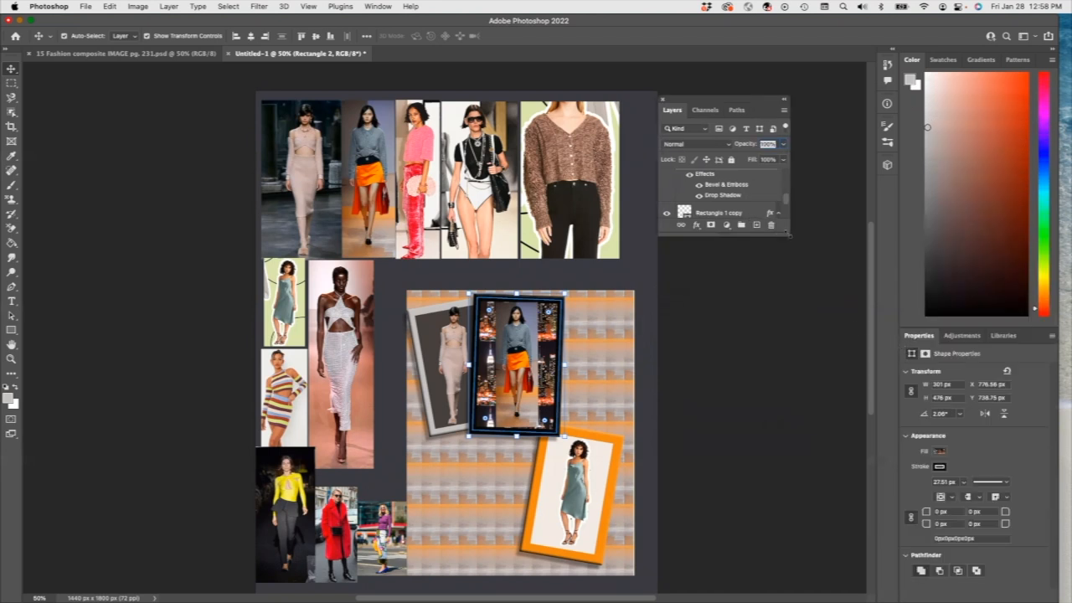
pyautogui.moveTo(790, 234); pyautogui.dragTo(960, 520)
pyautogui.moveTo(754, 282); pyautogui.dragTo(811, 460)
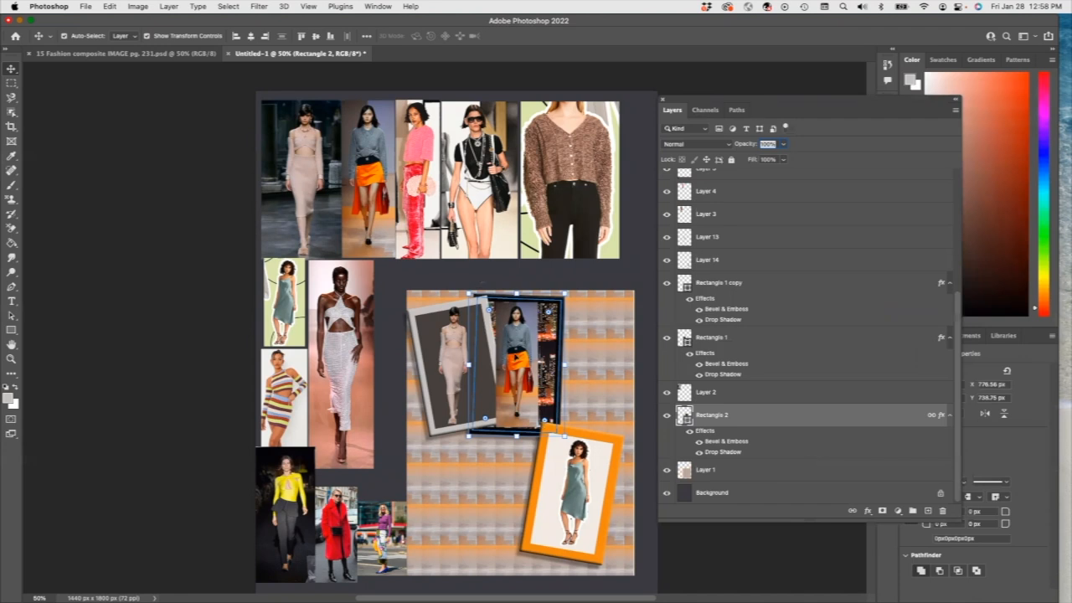
# Step: Shift the grey frame to the lower left and enlarge the orange-framed pair to about 109%
pyautogui.moveTo(444, 351); pyautogui.dragTo(450, 485)
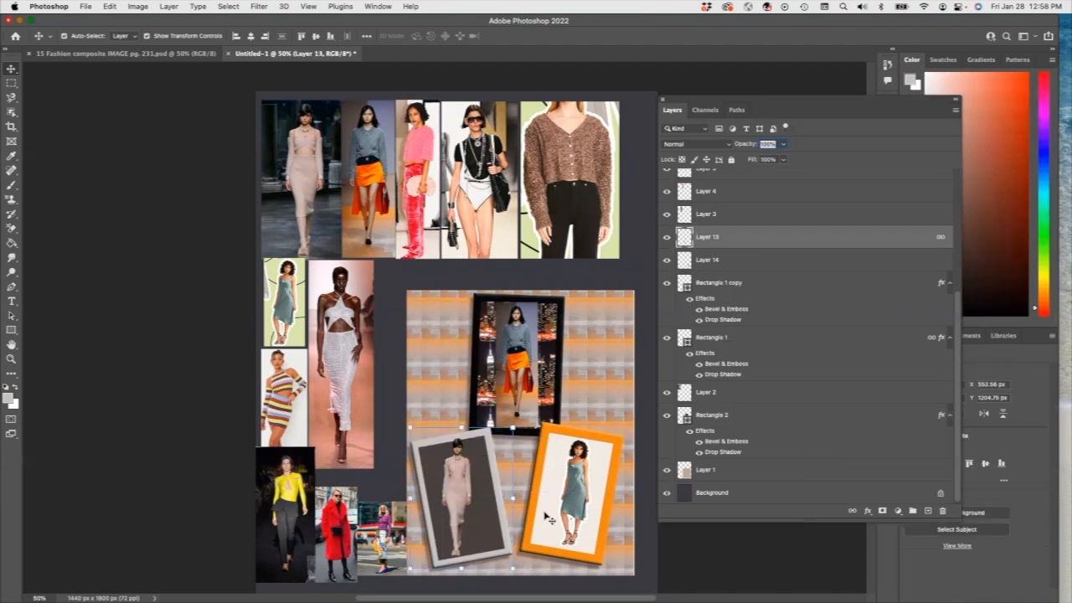
pyautogui.click(555, 500)
pyautogui.moveTo(547, 493); pyautogui.dragTo(555, 495)
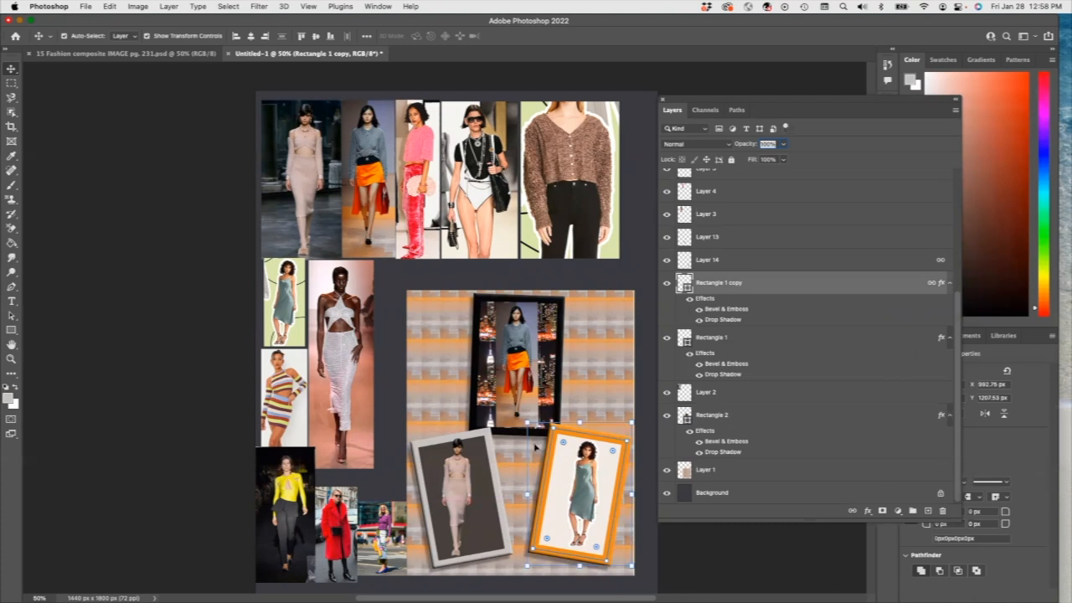
pyautogui.moveTo(527, 423); pyautogui.dragTo(520, 410)
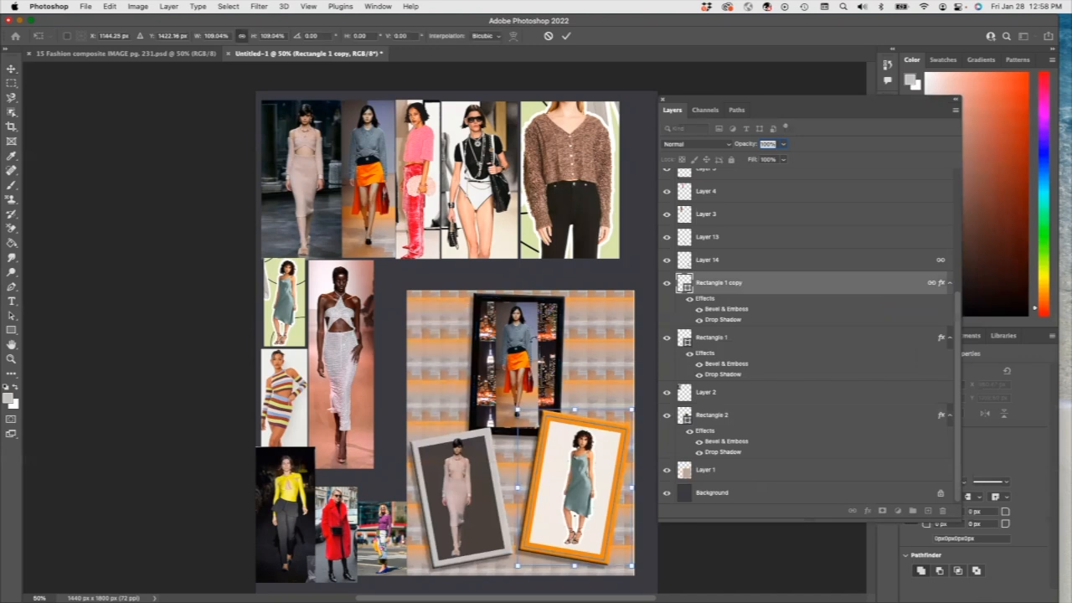
pyautogui.click(599, 292)
pyautogui.click(599, 297)
pyautogui.click(520, 321)
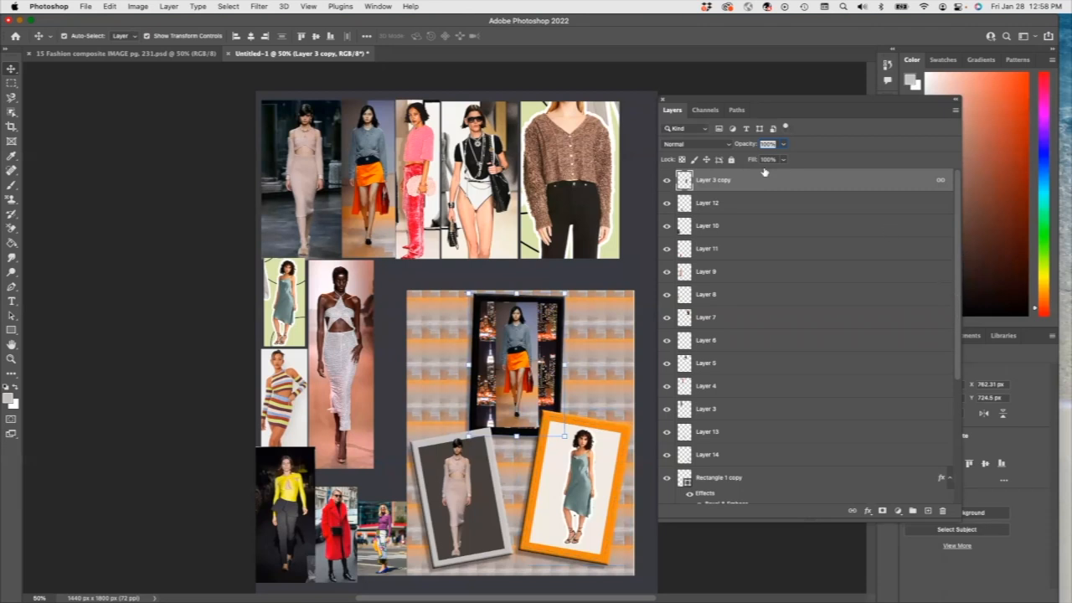
# Step: Restack the city model cutout layer just above its frame, with Layer 2 moved above it
pyautogui.click(668, 181)
pyautogui.click(668, 181)
pyautogui.moveTo(731, 182); pyautogui.dragTo(797, 458)
pyautogui.scroll(-8, 796, 458)
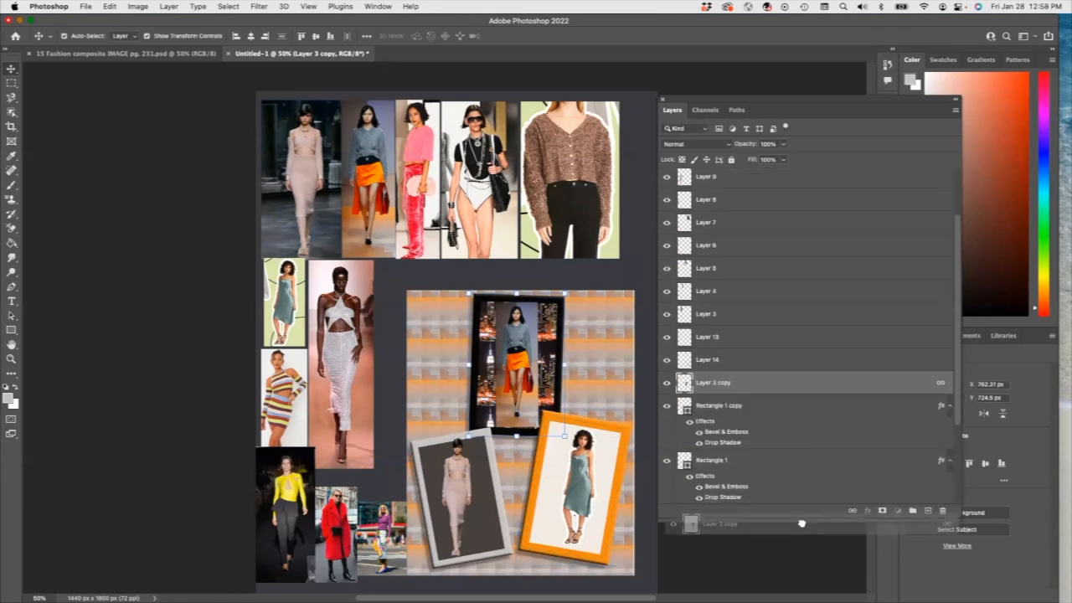
pyautogui.moveTo(774, 380); pyautogui.dragTo(790, 410)
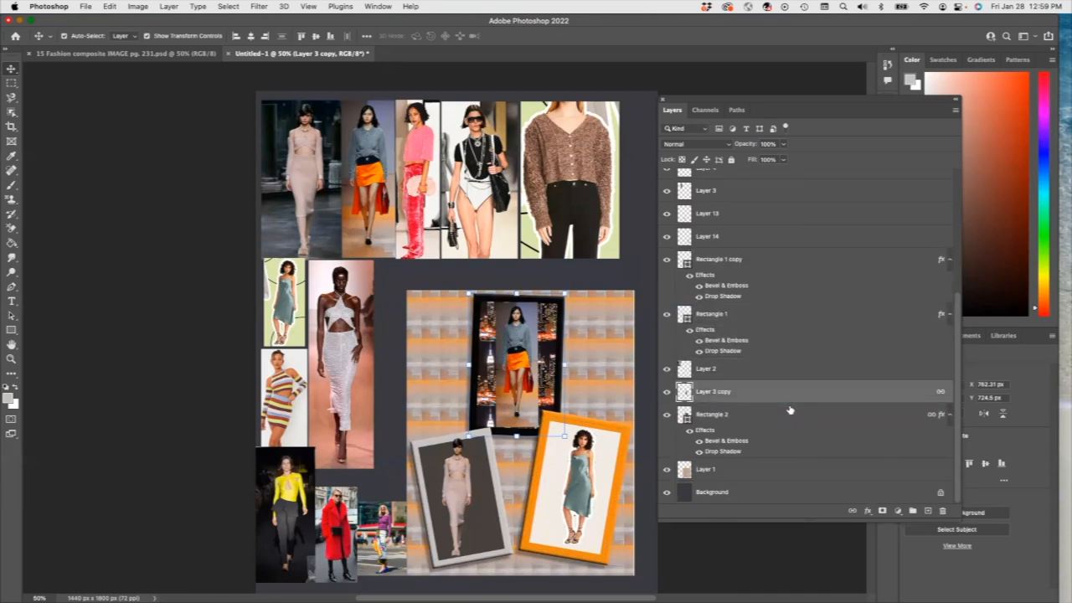
# Step: Nudge the orange-framed photo and enlarge the grey-framed photo to about 134%
pyautogui.moveTo(563, 456); pyautogui.dragTo(584, 464)
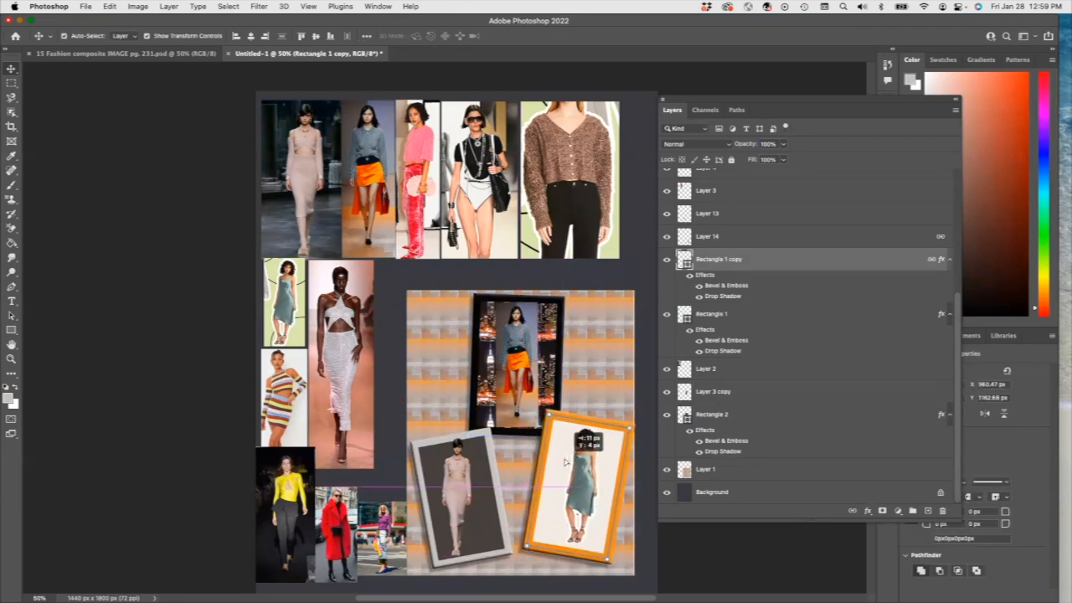
pyautogui.click(471, 444)
pyautogui.moveTo(511, 428); pyautogui.dragTo(547, 379)
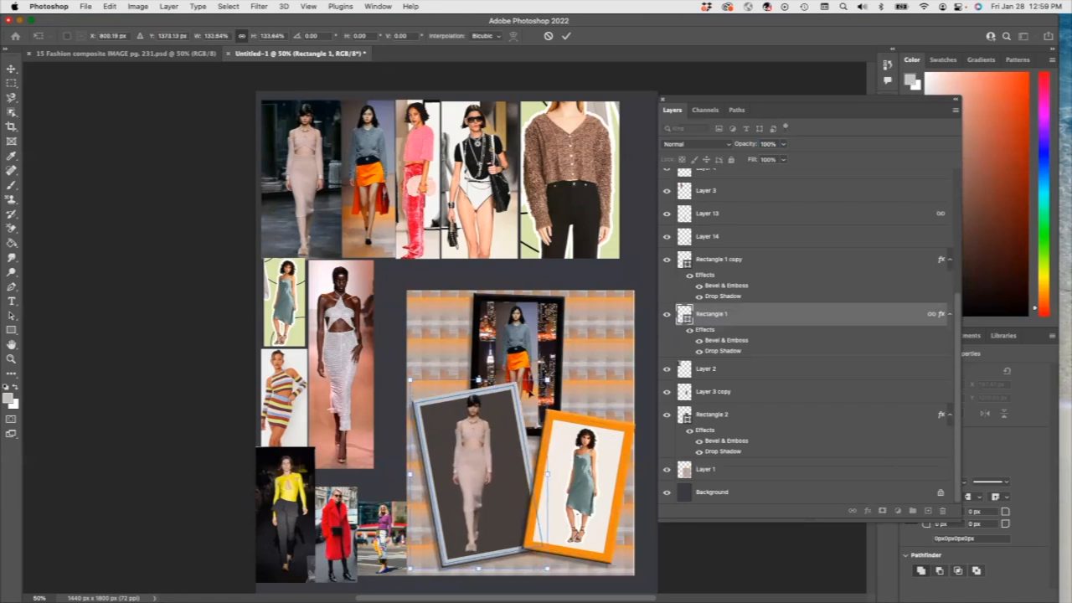
pyautogui.moveTo(499, 483)
pyautogui.mouseDown()
pyautogui.moveTo(492, 478)
pyautogui.moveTo(501, 484)
pyautogui.mouseUp()
pyautogui.click(718, 414)
# Step: Enlarge the orange-framed teal-dress pair to about 119%
pyautogui.click(728, 317)
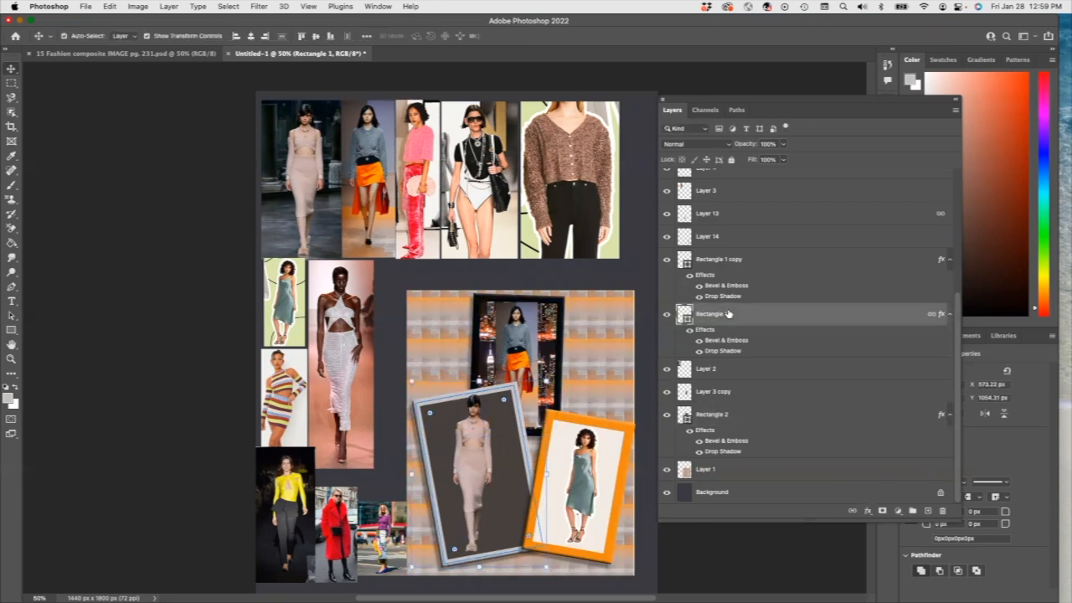
pyautogui.click(721, 260)
pyautogui.moveTo(521, 410); pyautogui.dragTo(499, 380)
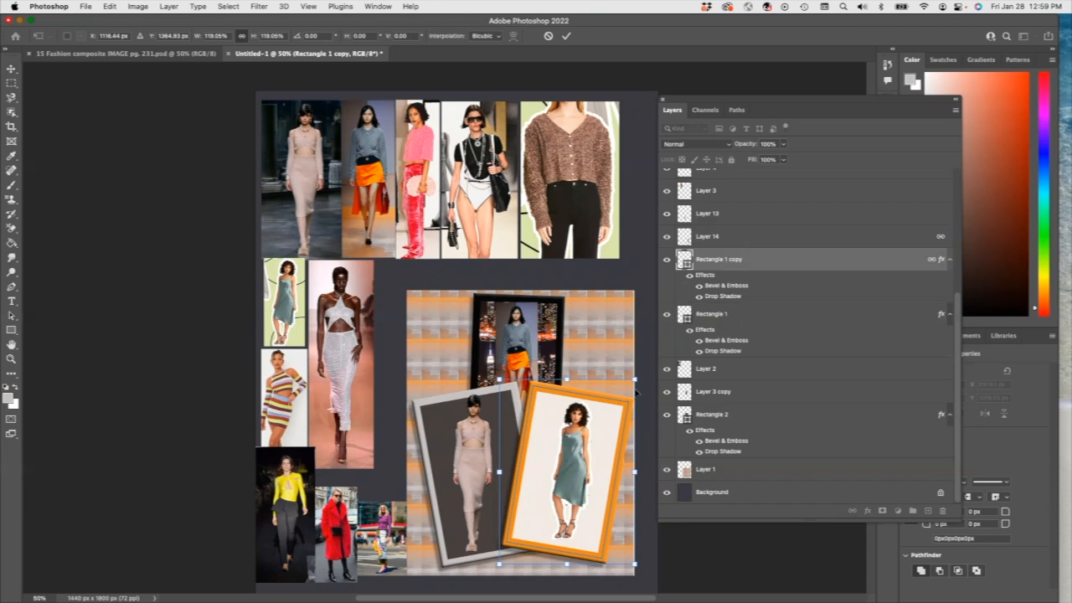
pyautogui.scroll(5, 955, 360)
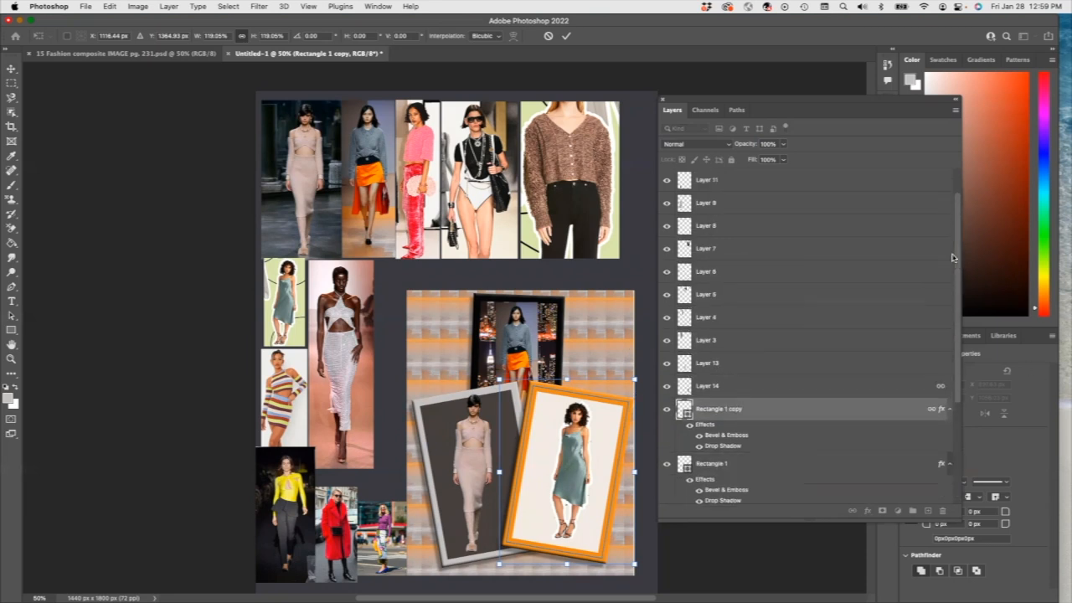
# Step: Apply the orange frame's enlargement and add a new empty layer above Layer 12
pyautogui.press('Return')
pyautogui.click(753, 182)
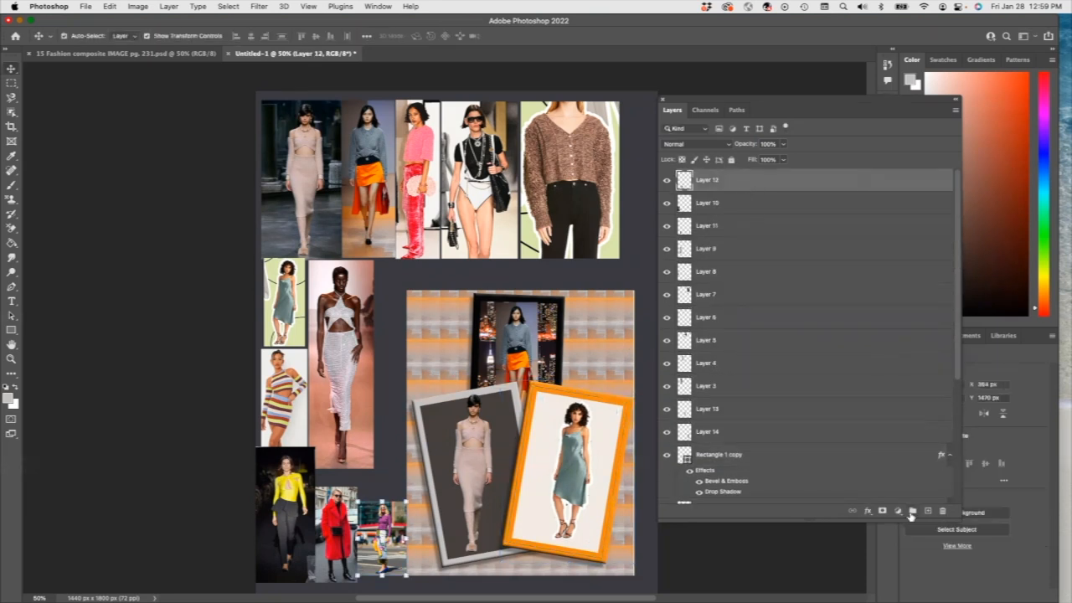
pyautogui.click(912, 511)
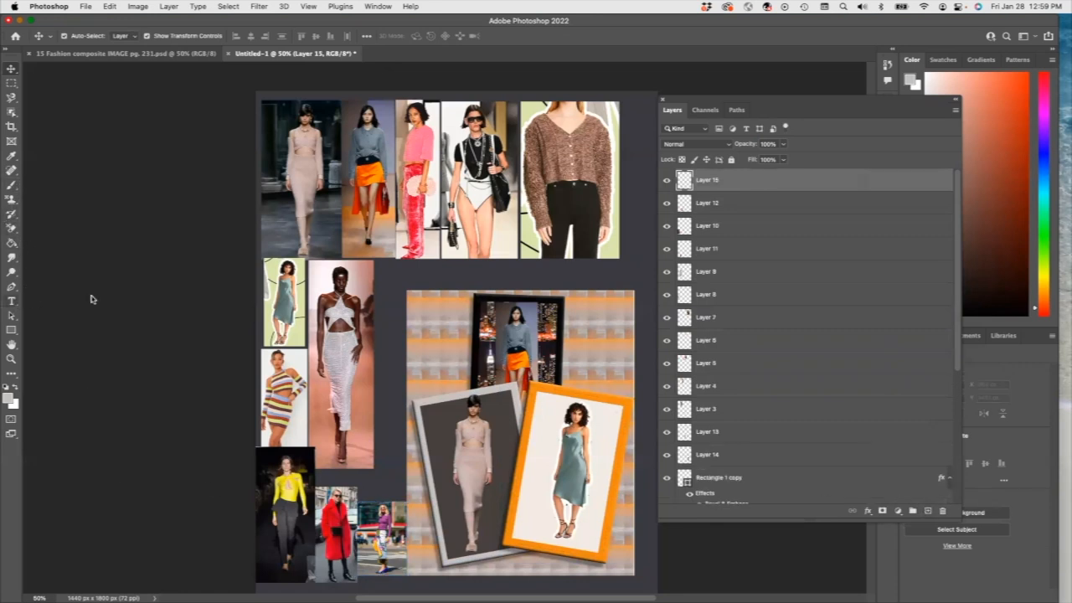
# Step: Type 'Fashion' at the panel's top-left and set it in Arial Black
pyautogui.click(11, 301)
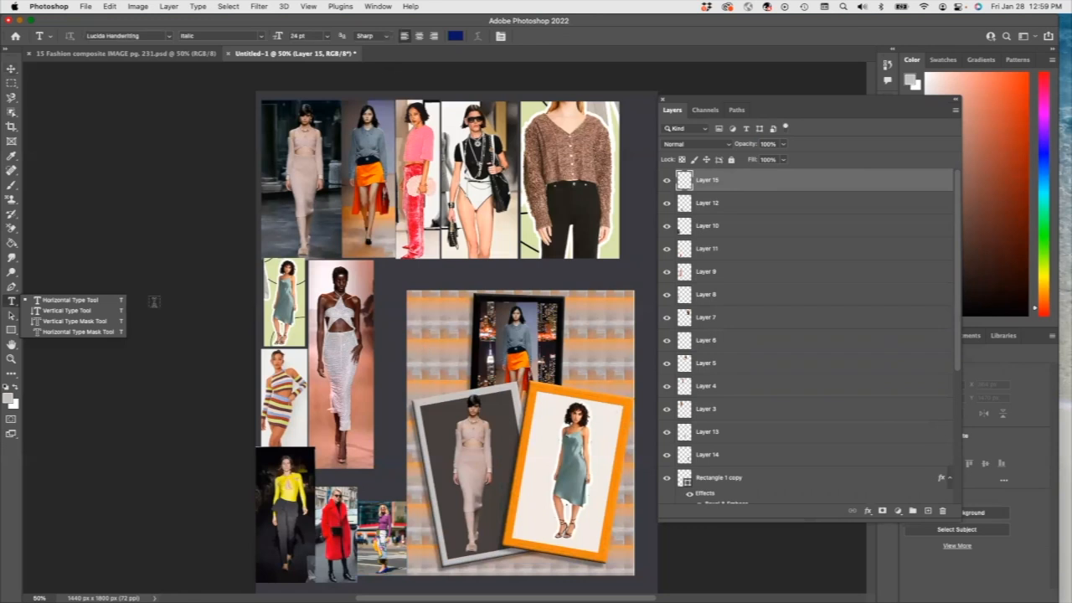
pyautogui.click(452, 363)
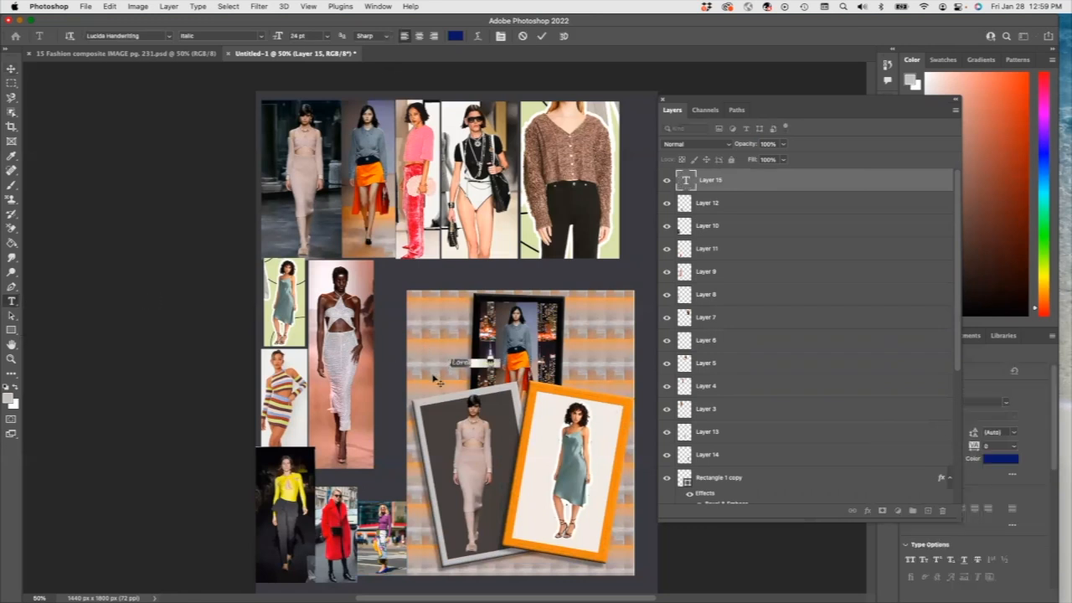
pyautogui.write('Fashion')
pyautogui.moveTo(469, 377); pyautogui.dragTo(435, 349)
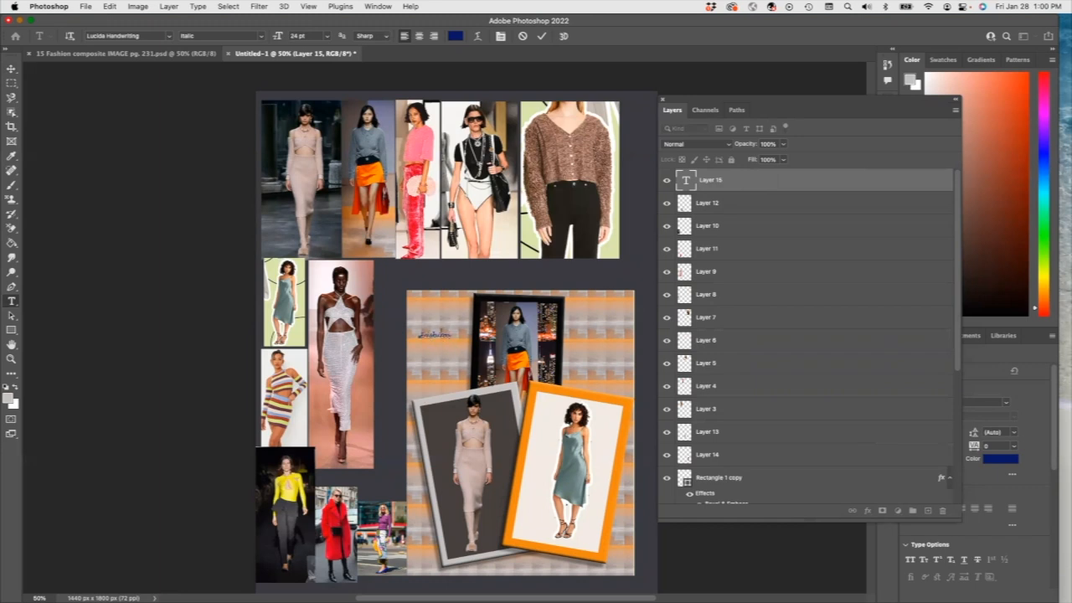
pyautogui.moveTo(451, 335); pyautogui.dragTo(418, 329)
pyautogui.click(170, 37)
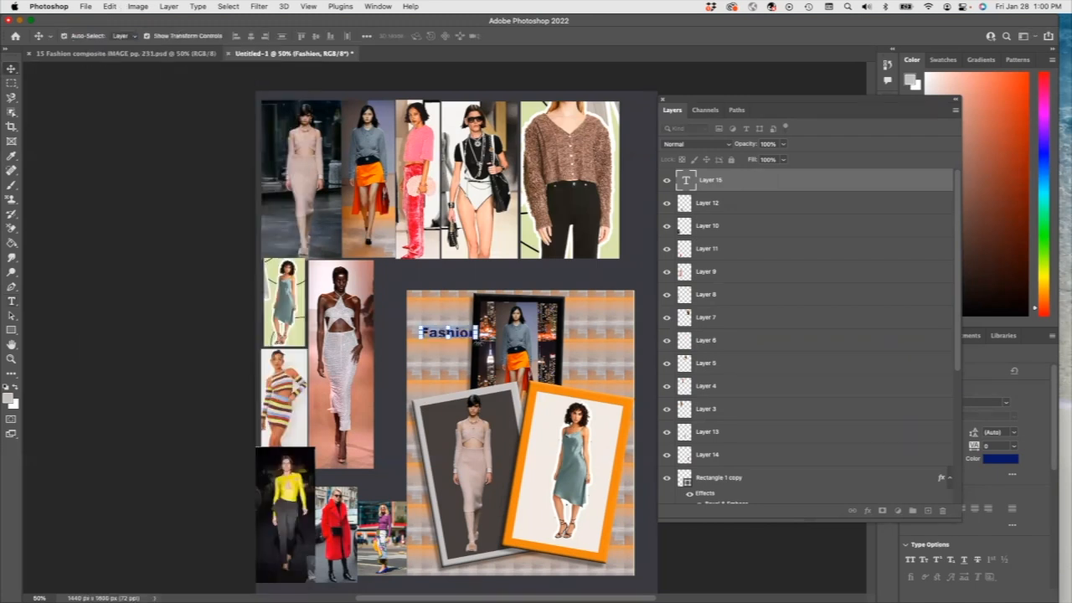
# Step: Colour 'Fashion' dark brownish red and tilt it diagonally to about 21.82°, slightly smaller
pyautogui.moveTo(477, 338); pyautogui.dragTo(459, 318)
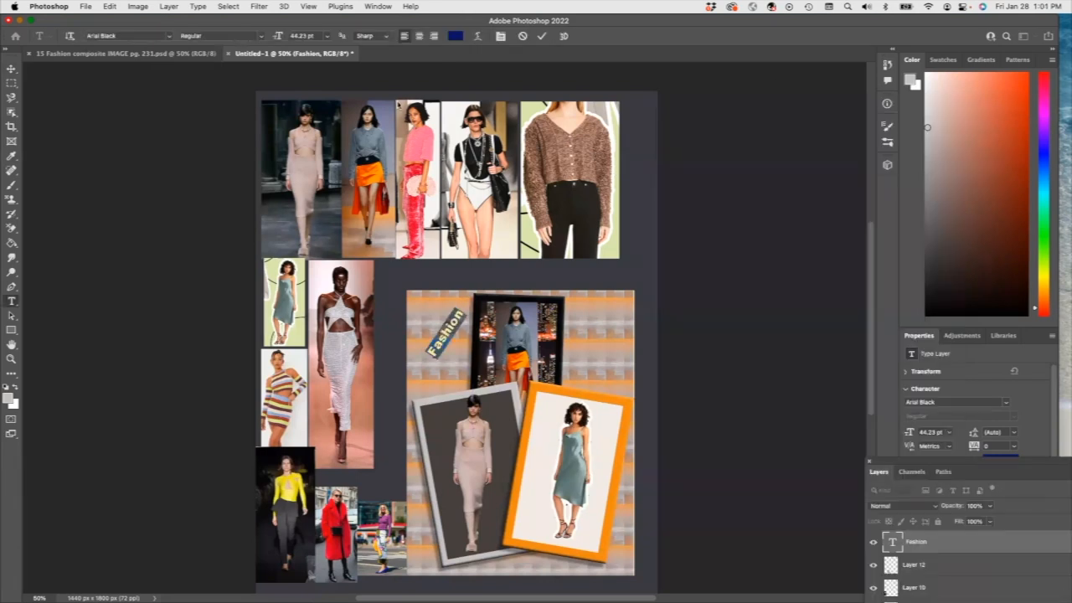
pyautogui.click(458, 37)
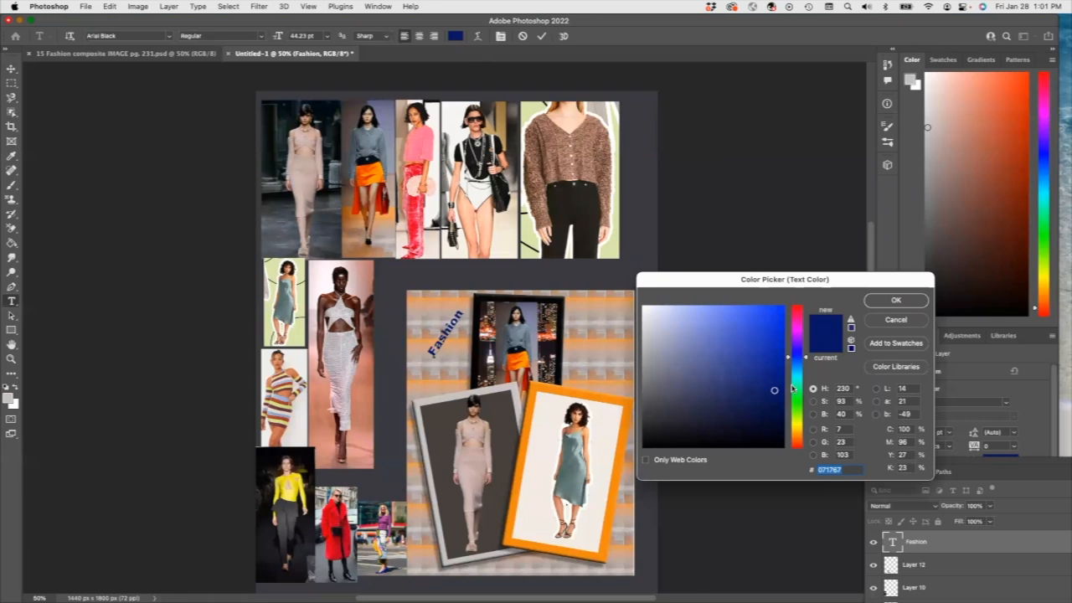
pyautogui.click(796, 443)
pyautogui.click(796, 446)
pyautogui.click(767, 380)
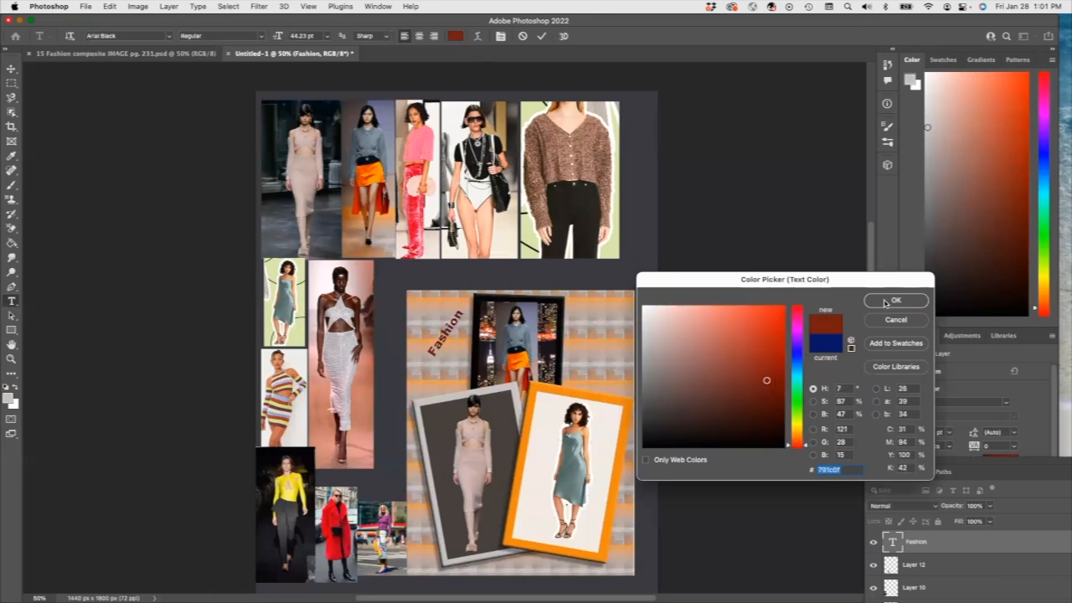
pyautogui.click(885, 301)
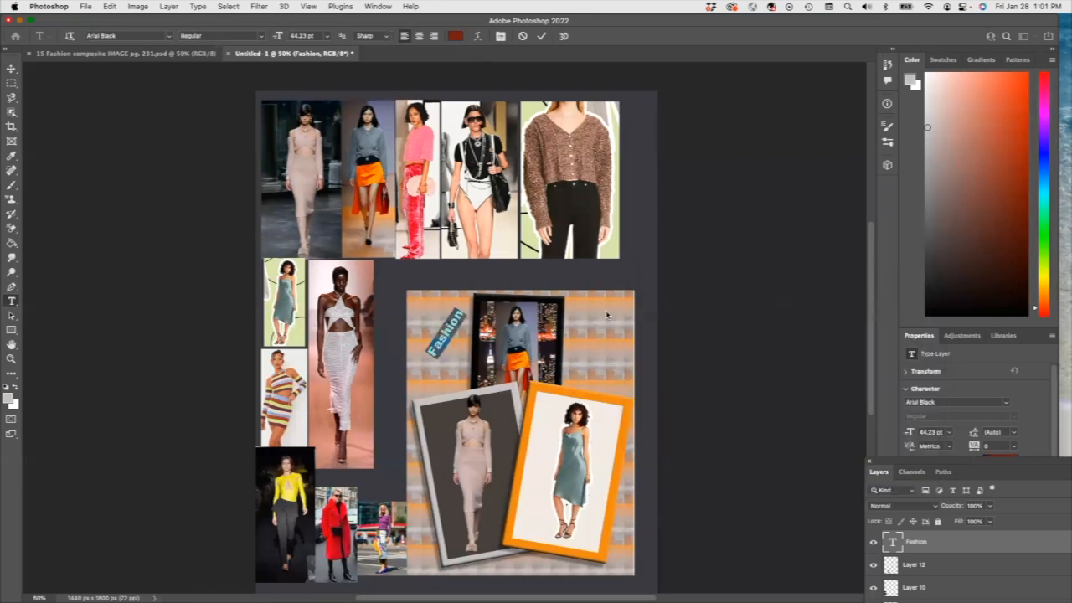
pyautogui.click(461, 318)
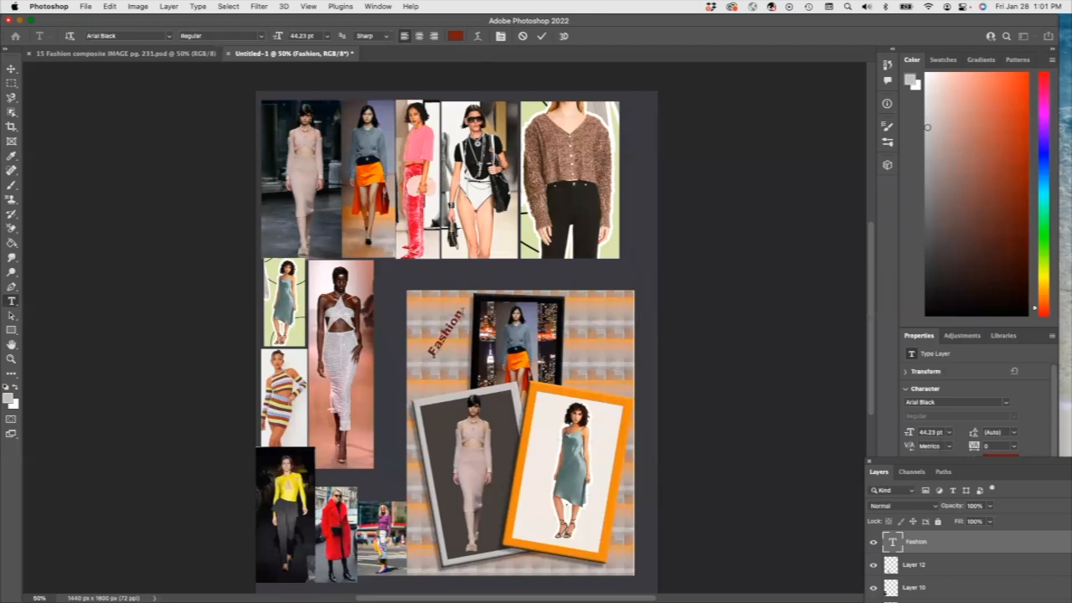
pyautogui.click(10, 71)
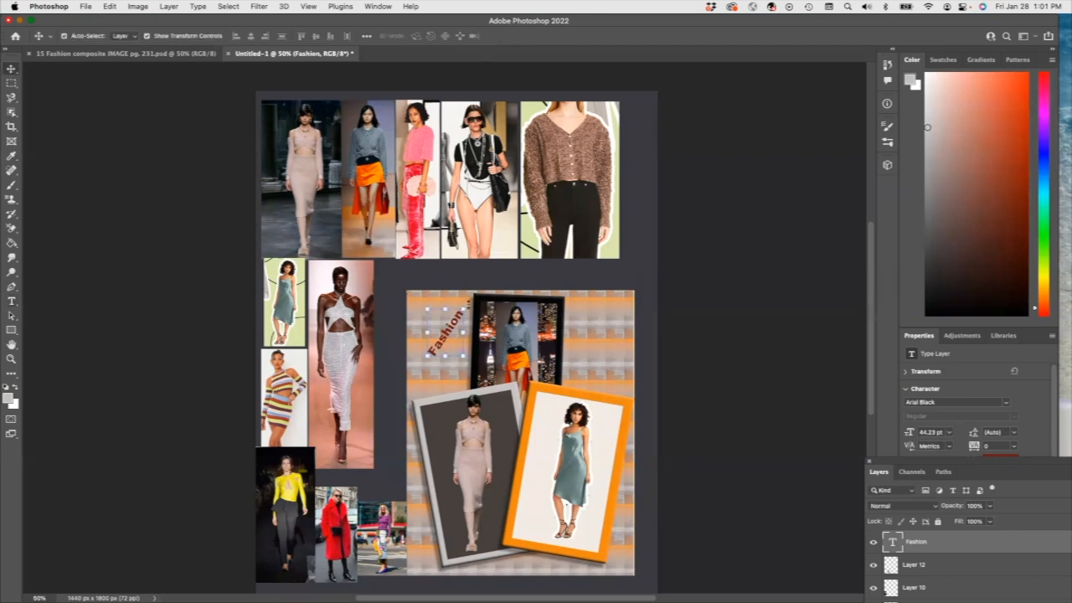
pyautogui.moveTo(466, 309); pyautogui.dragTo(481, 316)
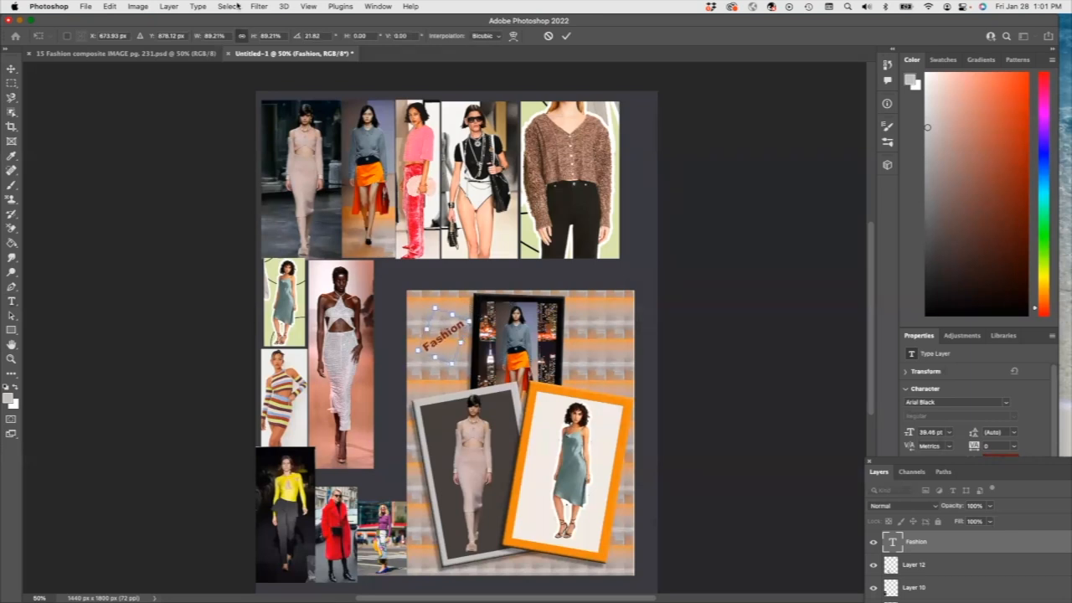
# Step: Apply the Fashion text's resize and duplicate the Fashion text layer
pyautogui.click(168, 7)
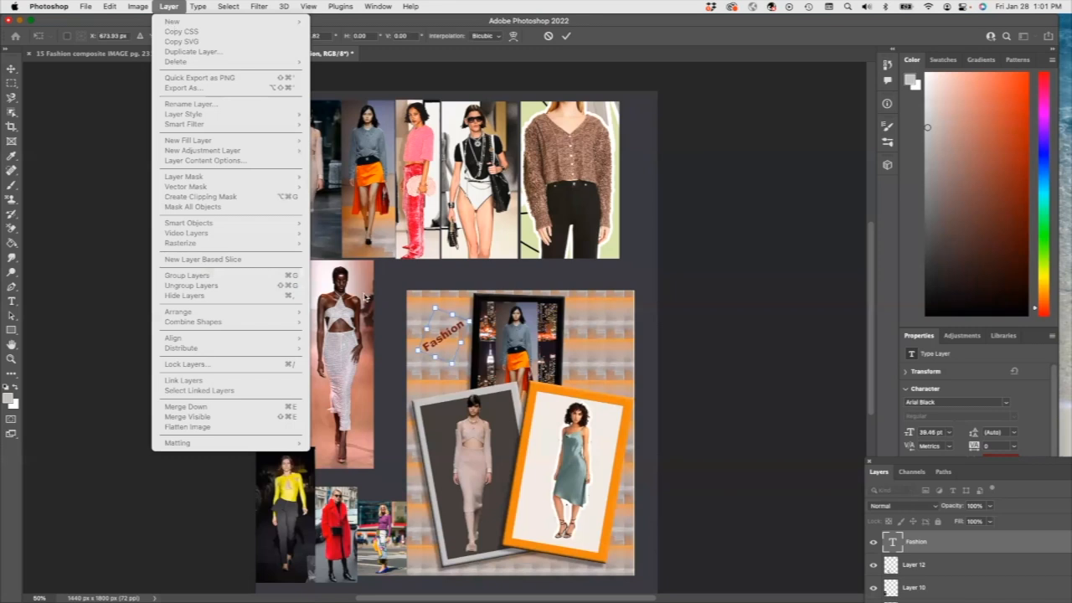
pyautogui.click(453, 345)
pyautogui.click(919, 545)
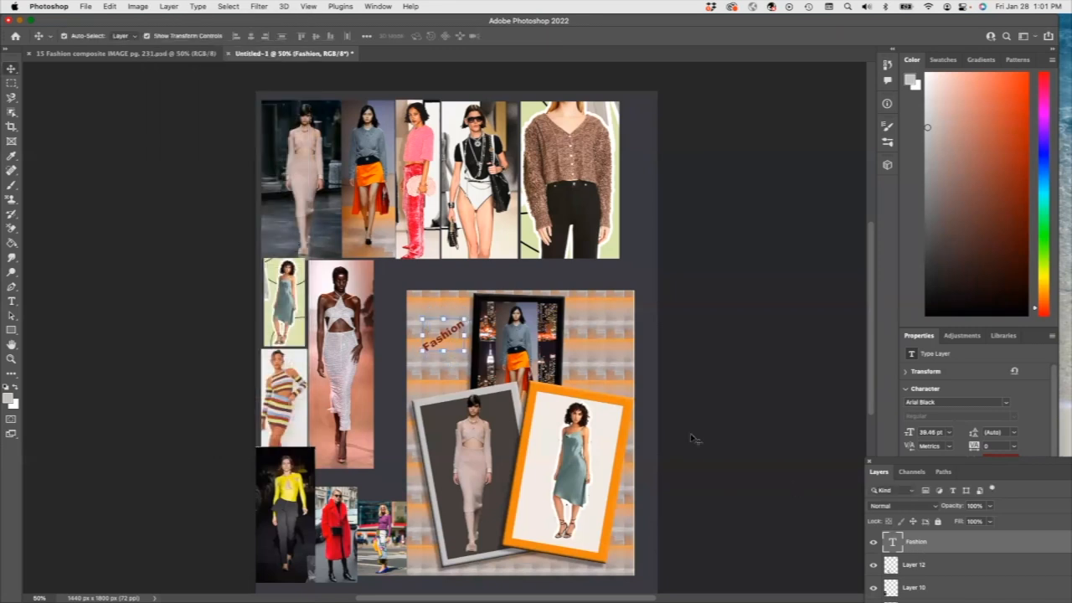
pyautogui.click(167, 7)
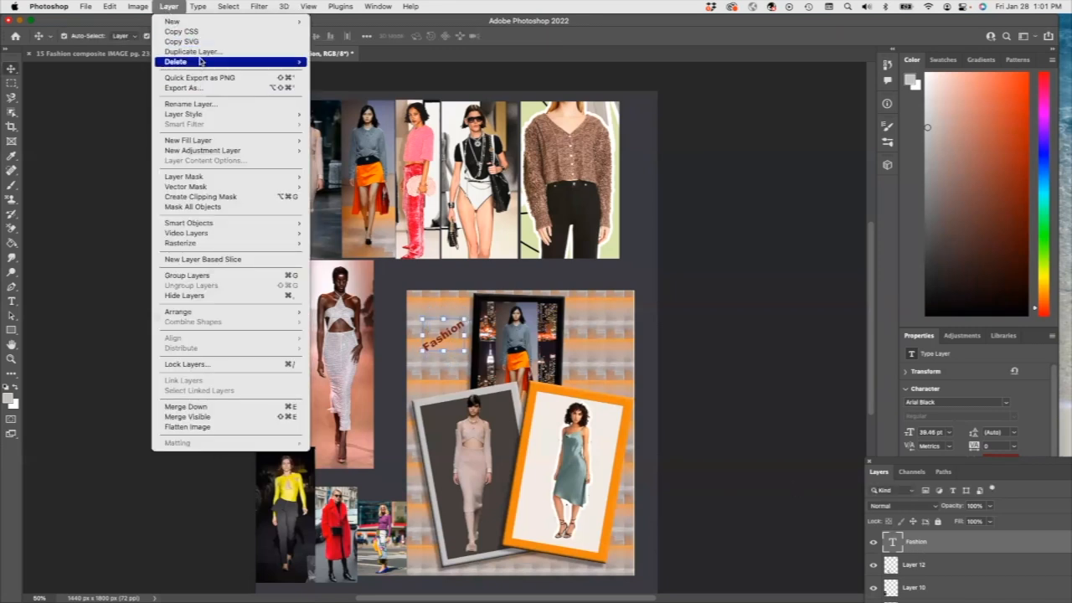
pyautogui.click(353, 139)
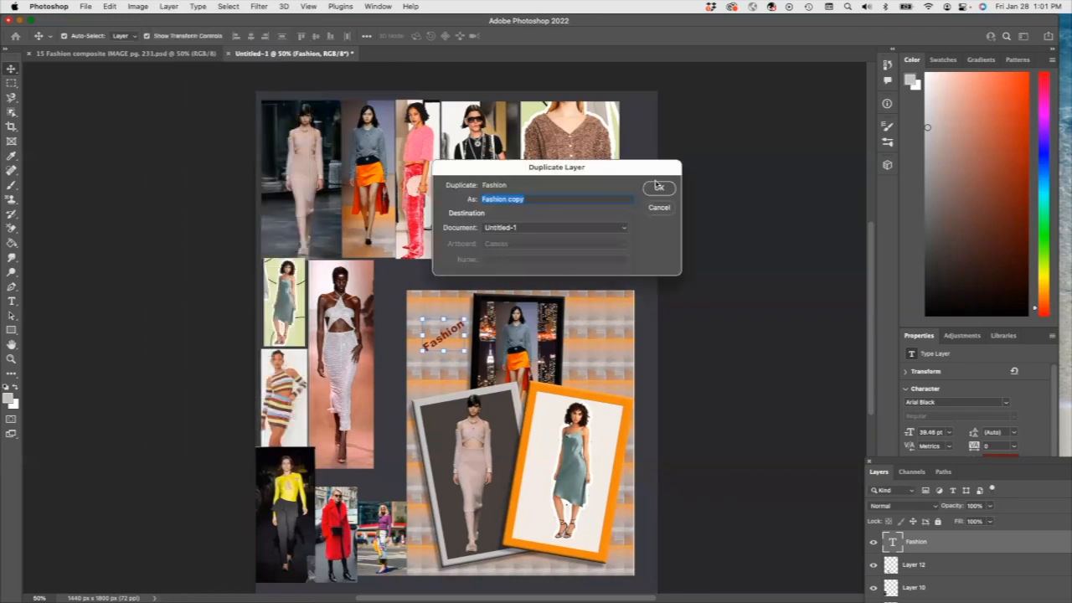
pyautogui.click(658, 185)
# Step: Move the copy to the panel's top-right and retype it as 'Composite'
pyautogui.moveTo(455, 333); pyautogui.dragTo(601, 336)
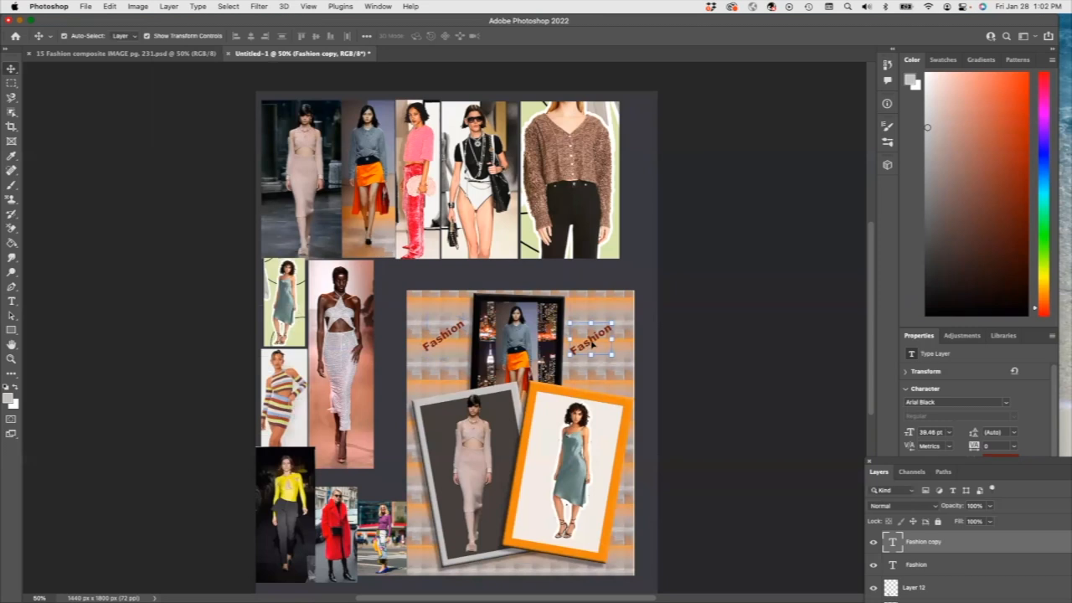
pyautogui.doubleClick(593, 343)
pyautogui.write('Composite')
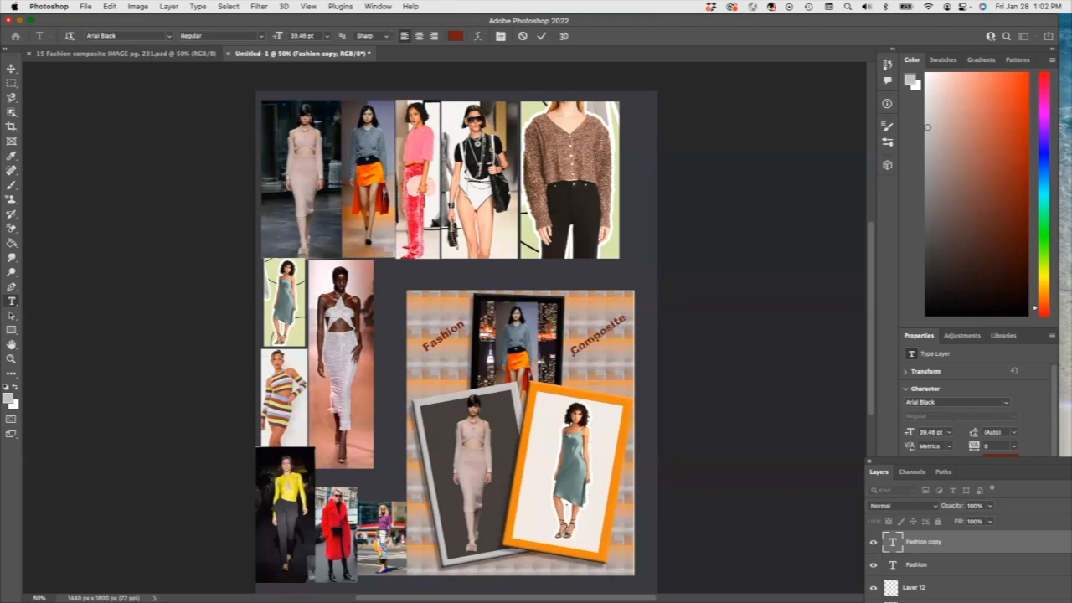
pyautogui.moveTo(626, 317); pyautogui.dragTo(568, 345)
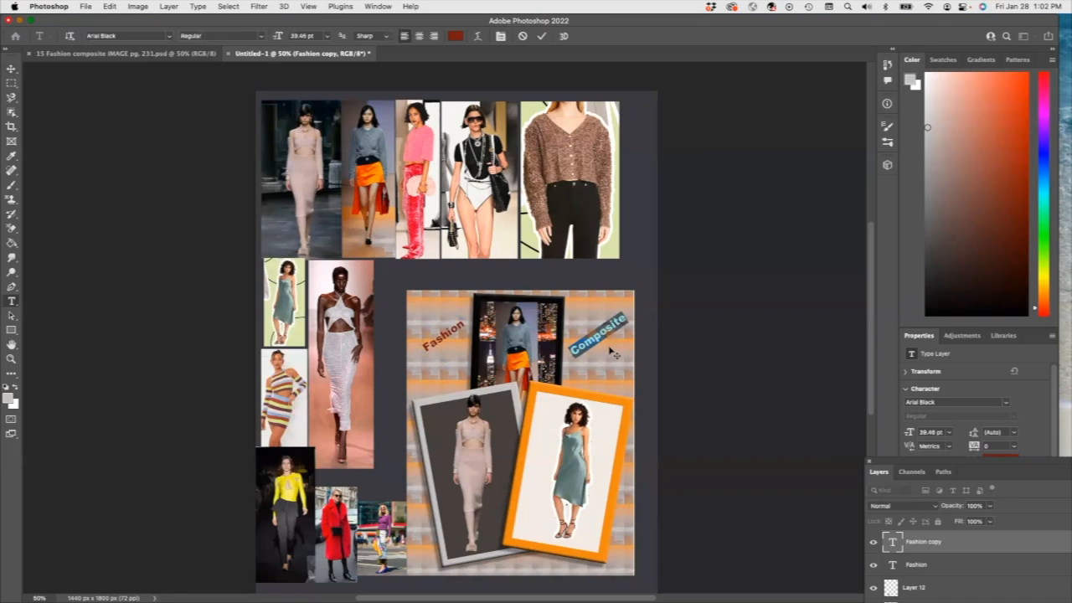
pyautogui.click(11, 68)
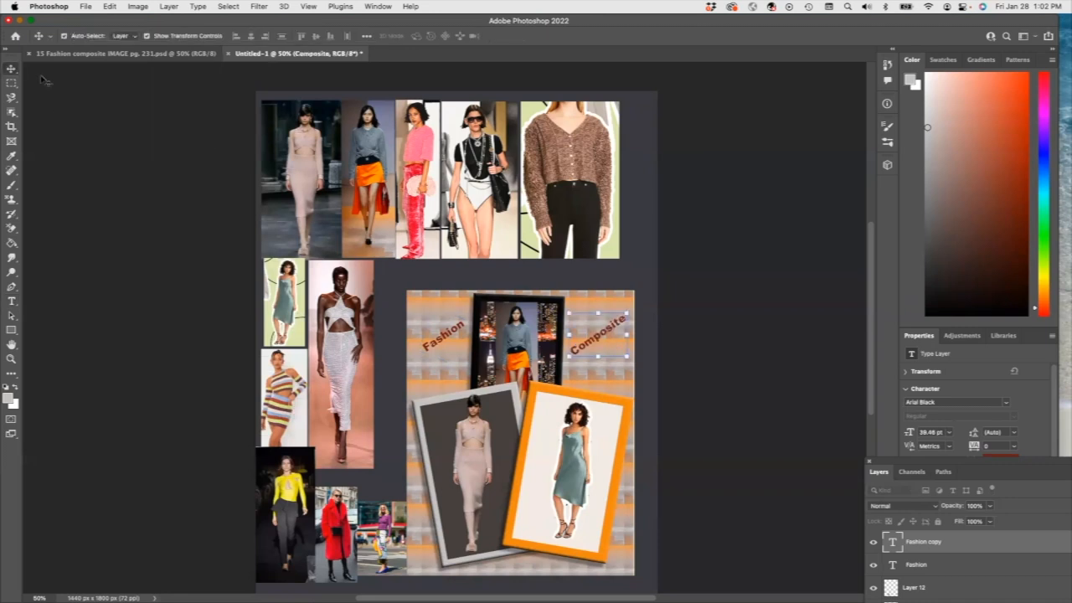
# Step: Rotate 'Composite' to tilt the opposite way from 'Fashion'
pyautogui.moveTo(632, 361); pyautogui.dragTo(607, 350)
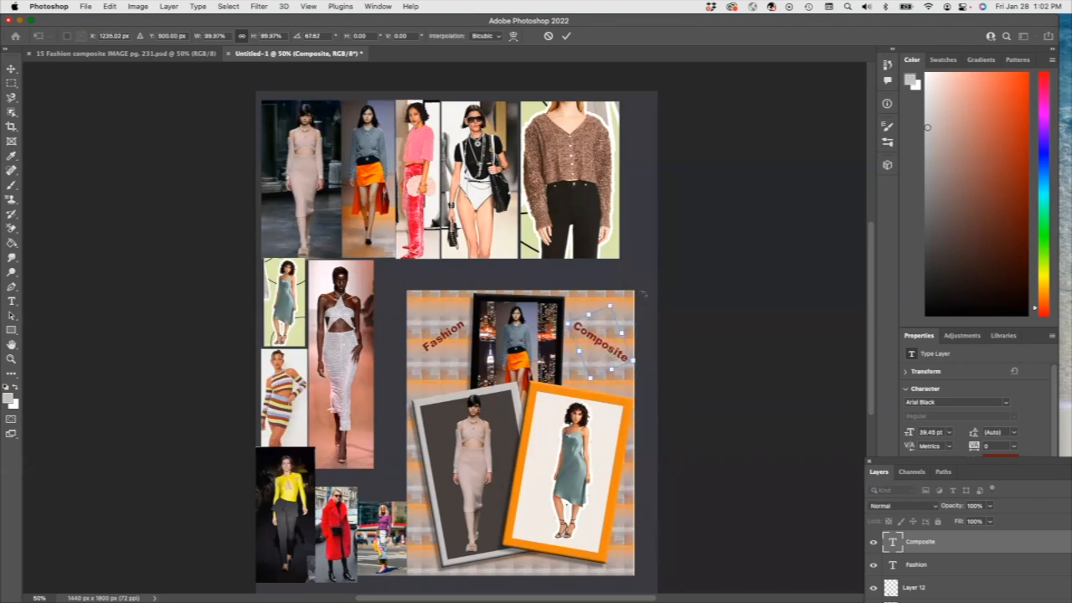
pyautogui.press('Return')
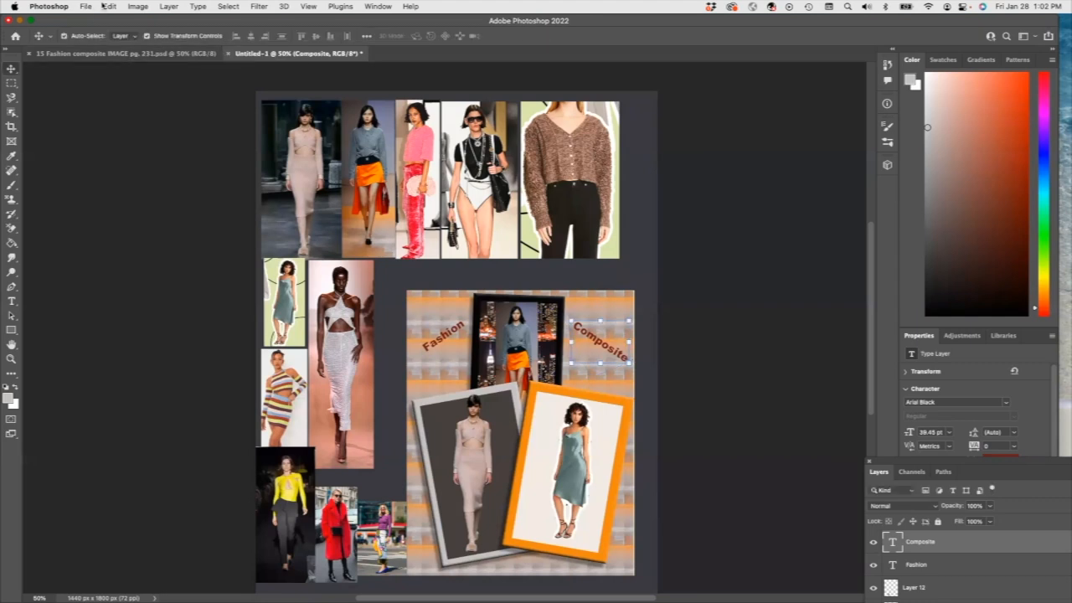
pyautogui.click(86, 6)
# Step: Save a Photoshop-format copy named 'Exercise 15 Fashion Composite.psd' in Photoshop Exercises
pyautogui.click(119, 129)
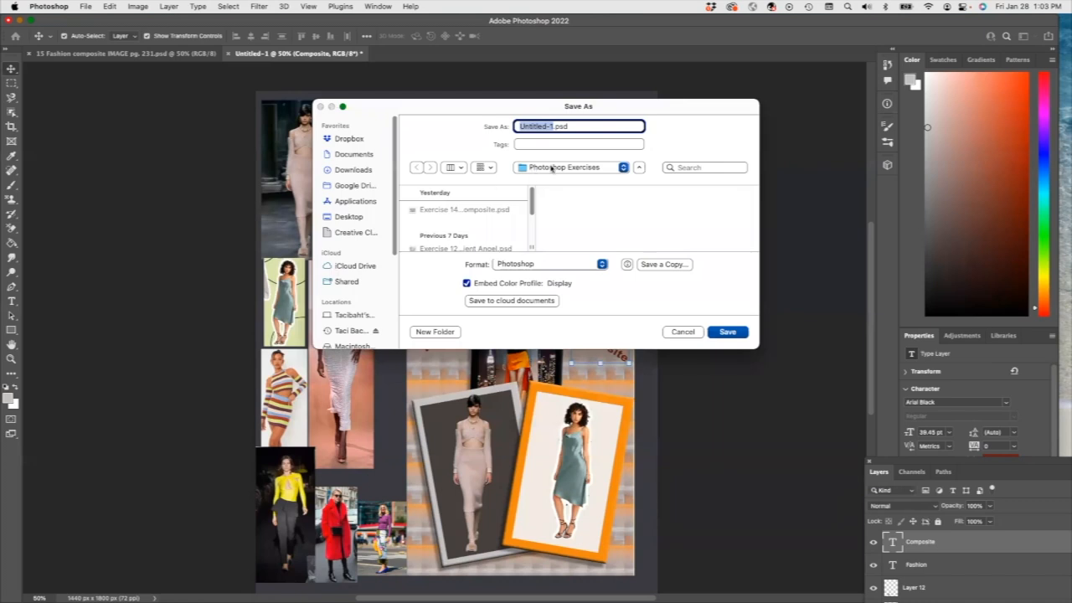
pyautogui.press('super+v')
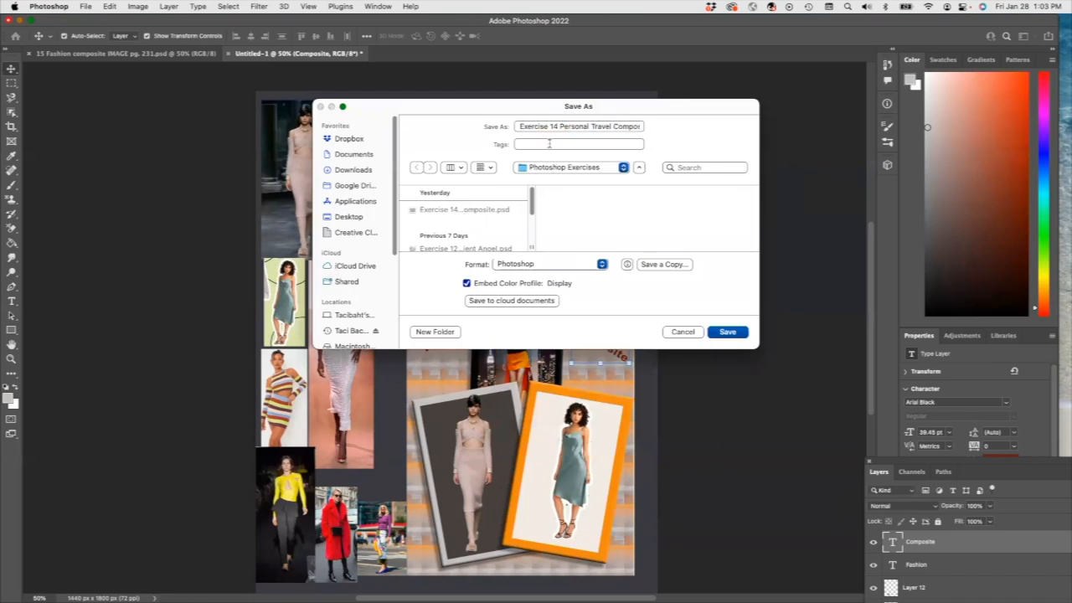
pyautogui.moveTo(551, 125); pyautogui.dragTo(615, 126)
pyautogui.write('15 Fashion')
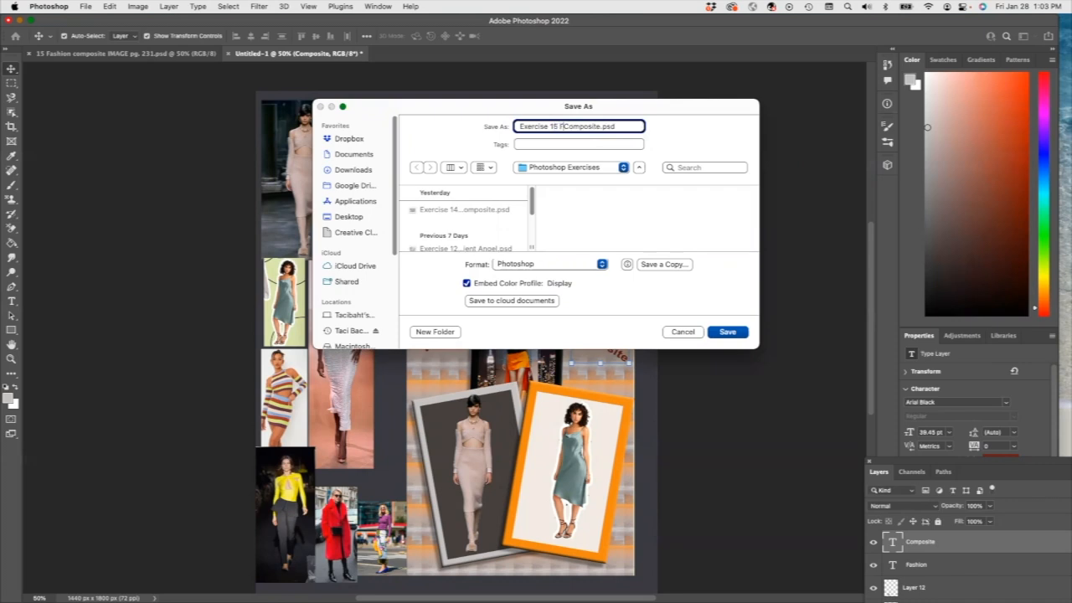
pyautogui.click(728, 332)
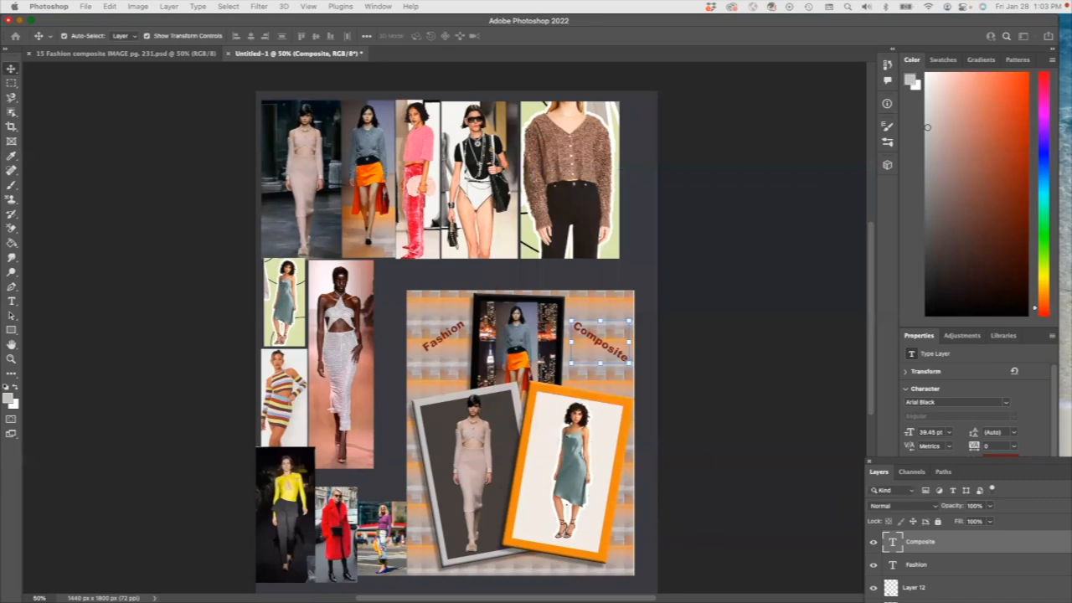